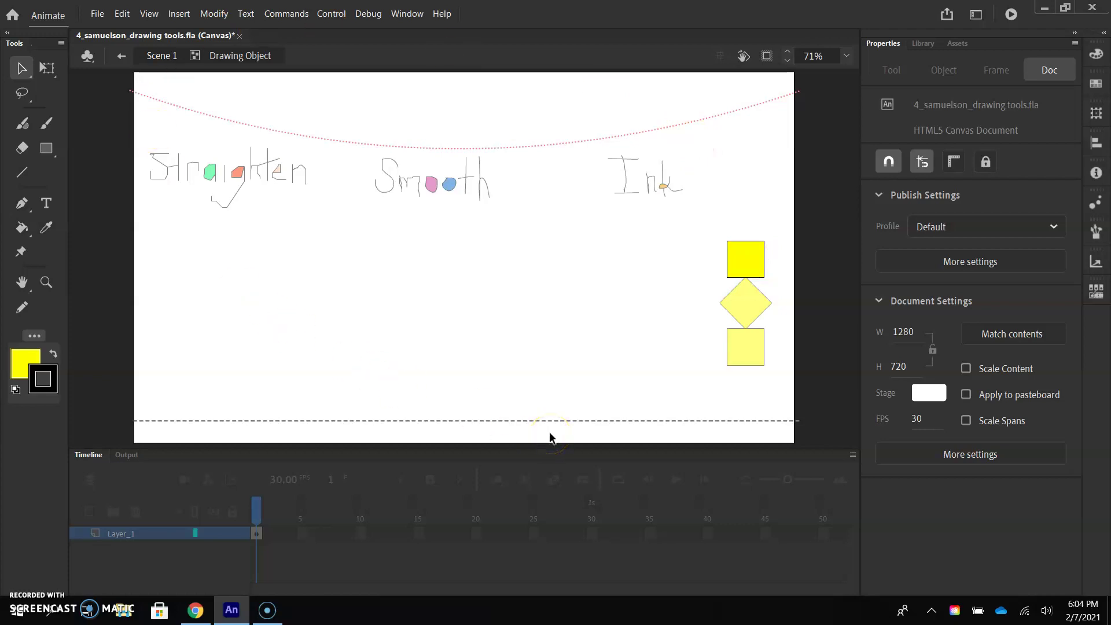
drag(671, 220, 577, 137)
drag(354, 123, 503, 211)
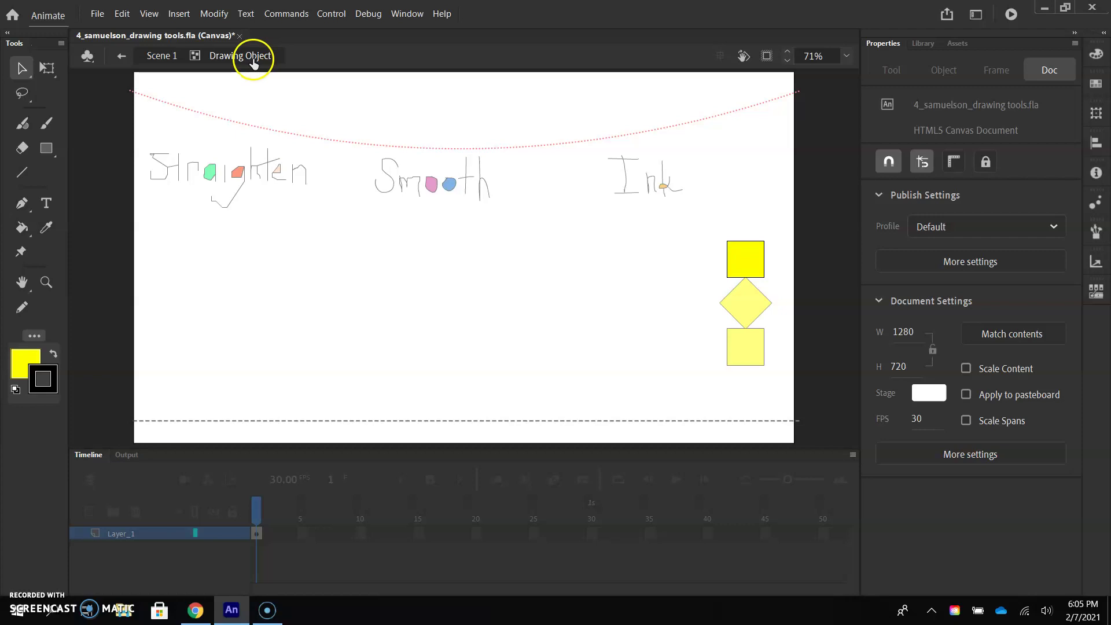
Pull the fill of the upper yellow square out of its outline, and select the entire outline left behind
click(752, 262)
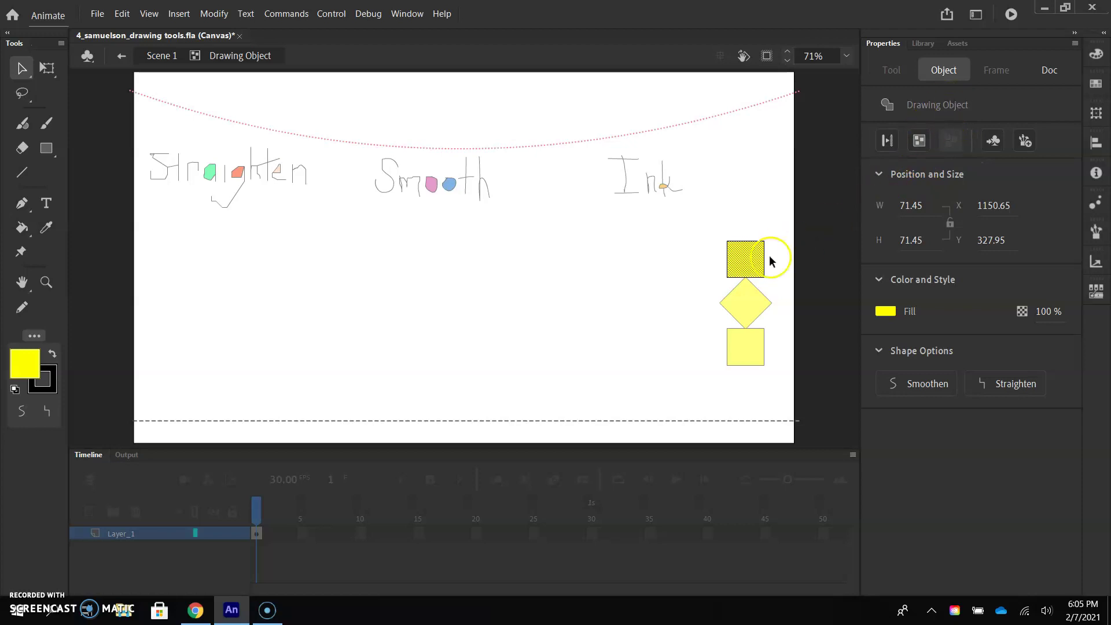
drag(750, 261, 657, 254)
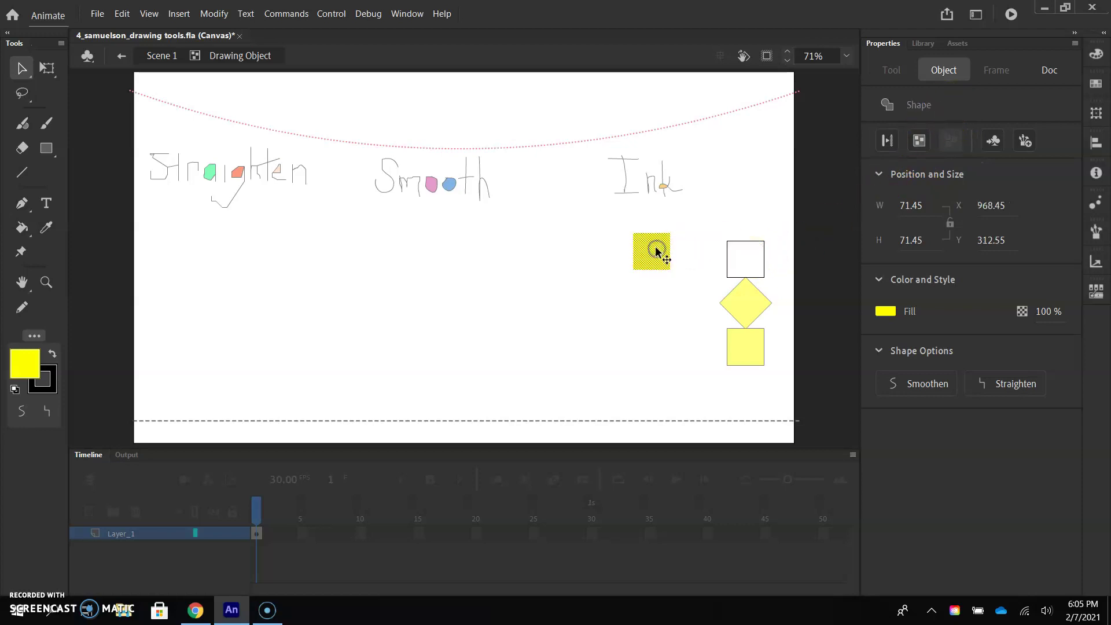
click(756, 242)
click(762, 260)
double_click(725, 261)
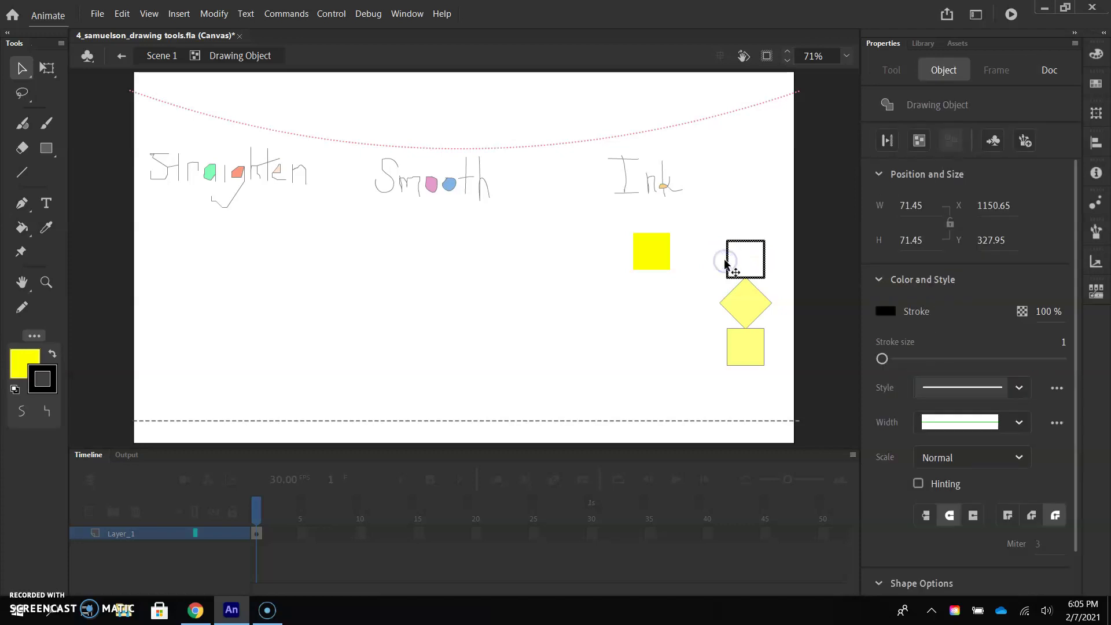
Undo the separation of the yellow square's fill and leave the drawing object's editing mode for Scene 1
key(ctrl+z)
key(ctrl+z)
key(ctrl+z)
key(ctrl+z)
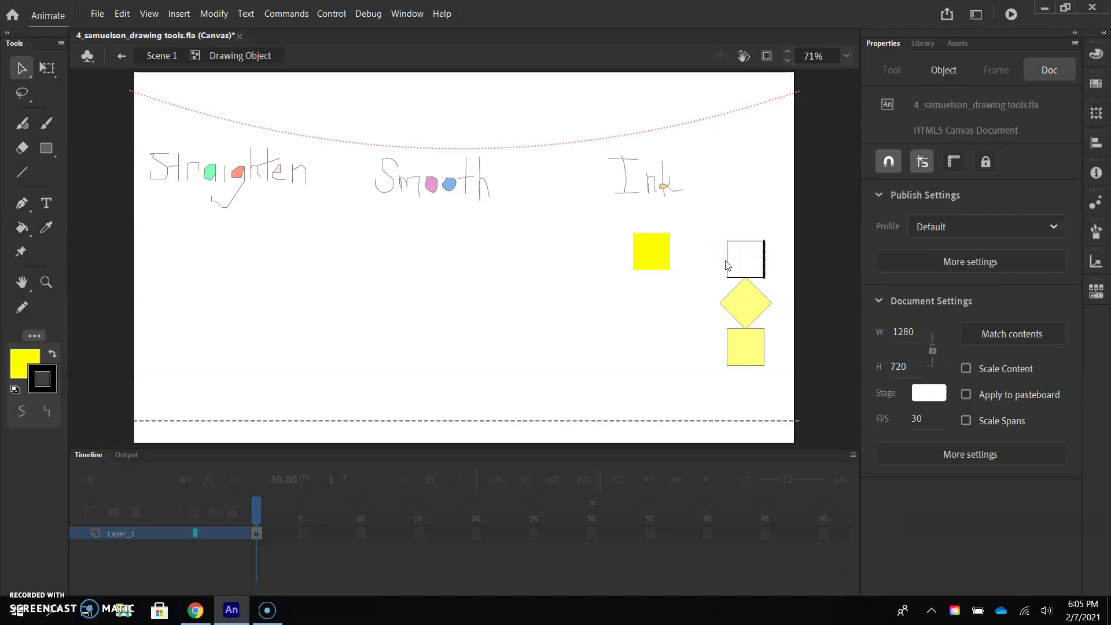
key(ctrl+z)
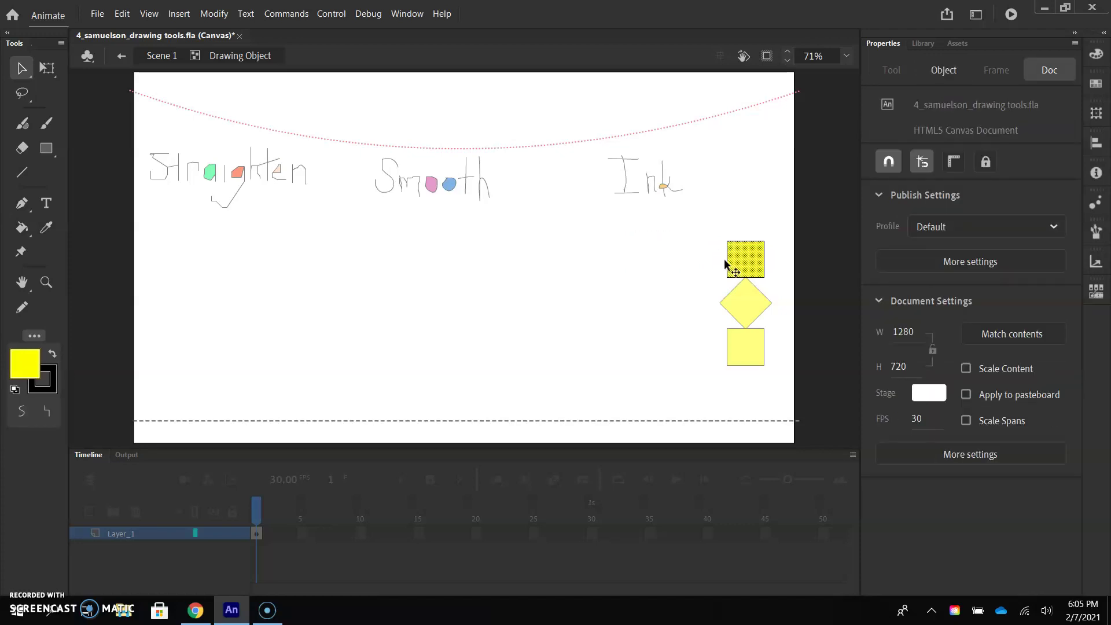
click(148, 58)
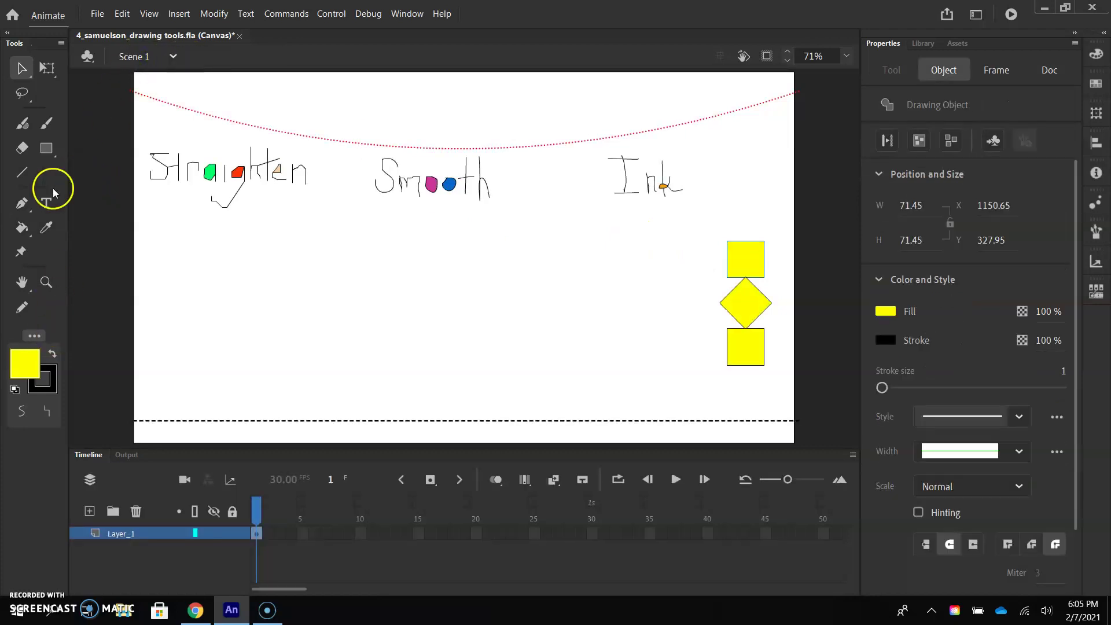
Choose the Rectangle tool and set its fill colour to bright green
click(47, 151)
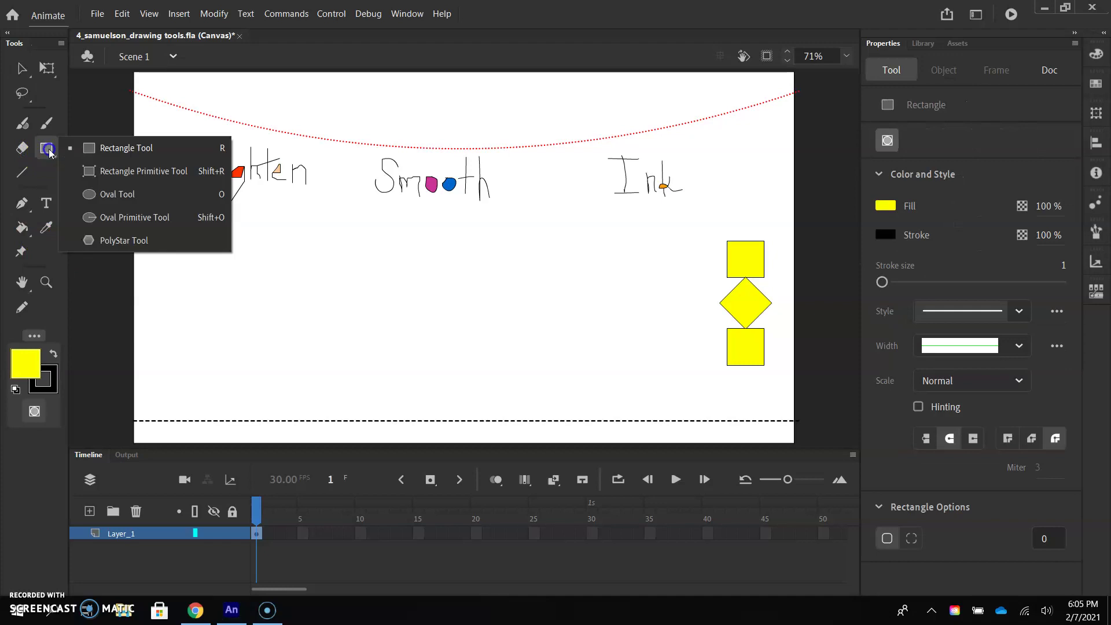
click(88, 151)
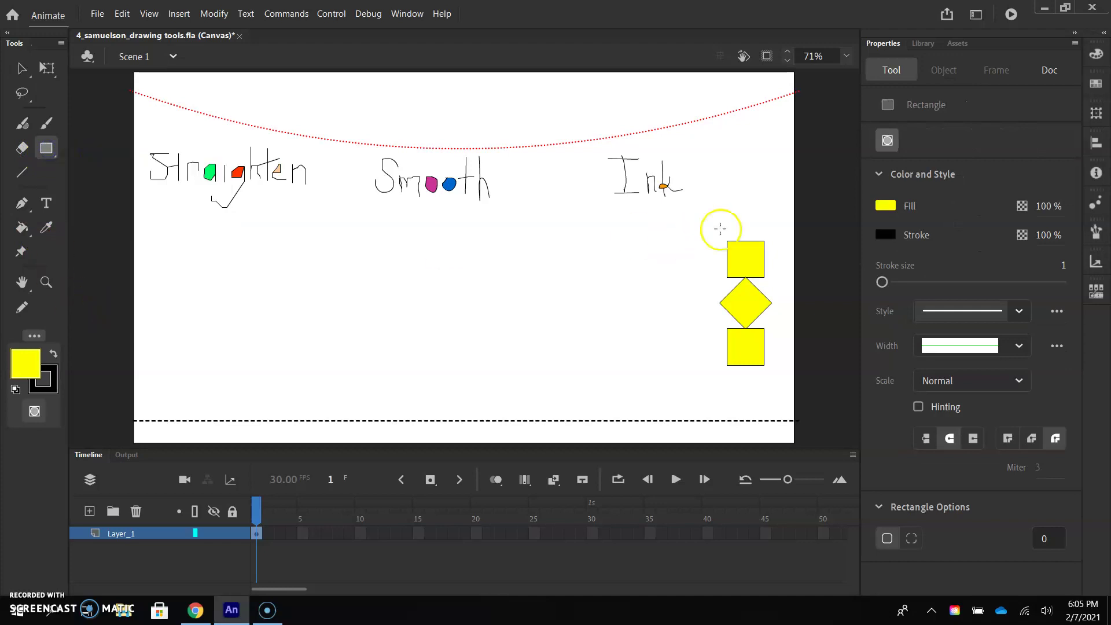
click(892, 206)
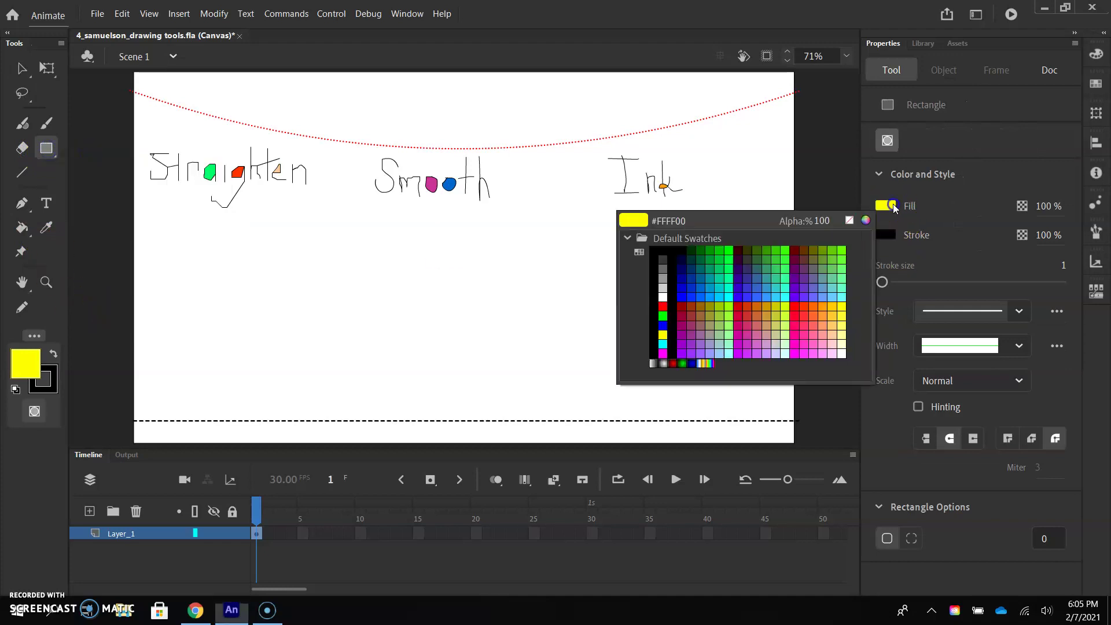
click(731, 263)
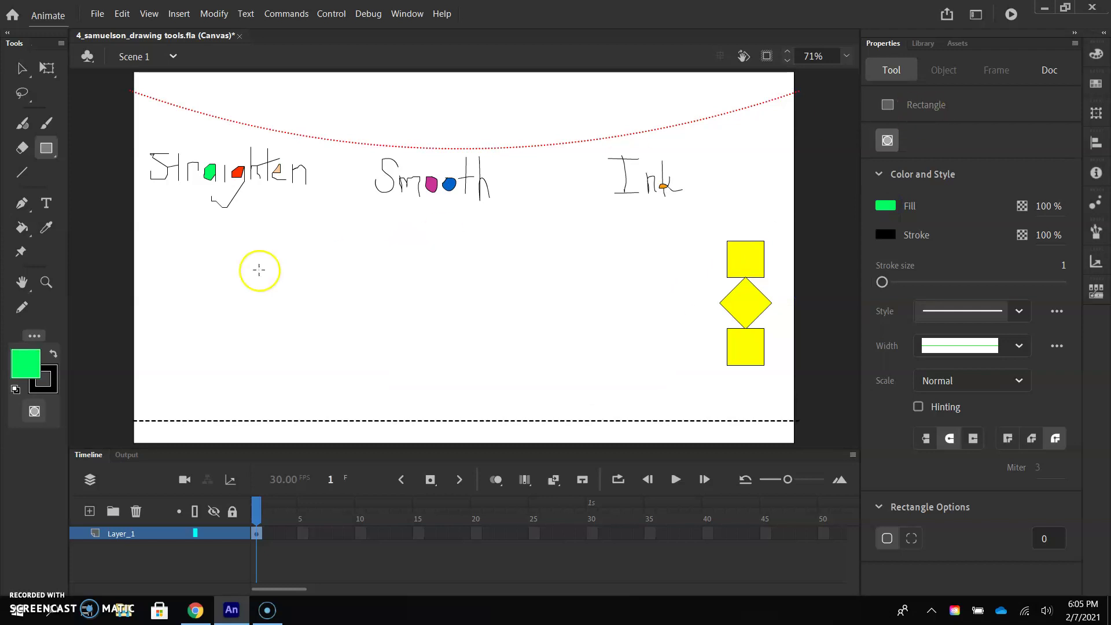
Draw a green square about 94 px wide as a drawing object below the Straighten lettering, and delete it
drag(195, 247, 238, 314)
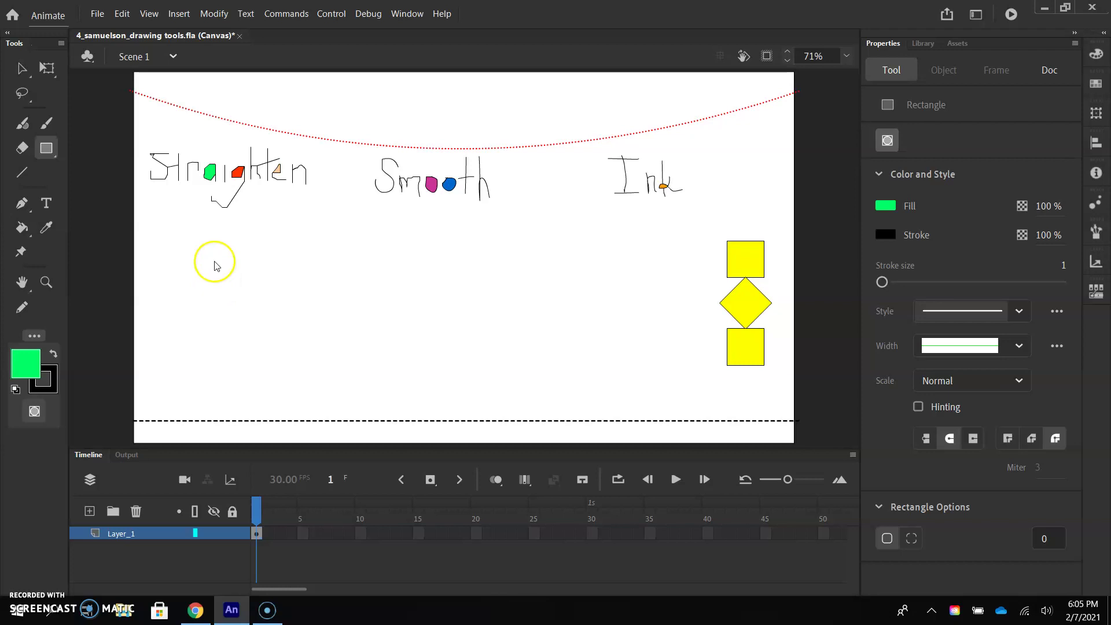
mouse_move(194, 235)
mouse_down()
mouse_move(248, 295)
mouse_move(242, 283)
mouse_up()
click(22, 68)
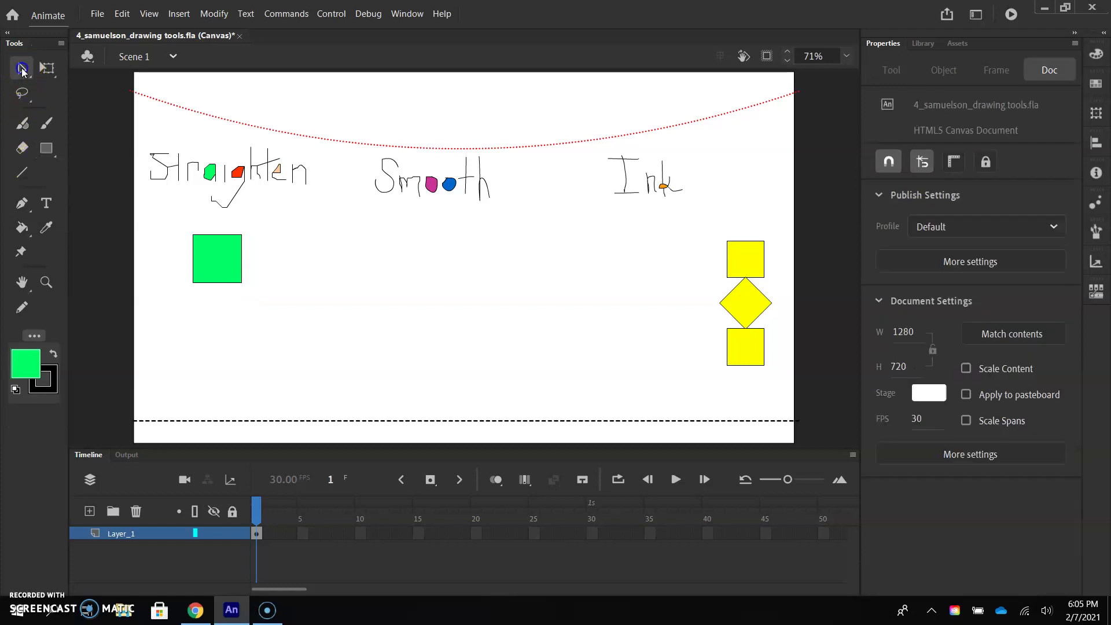
click(210, 268)
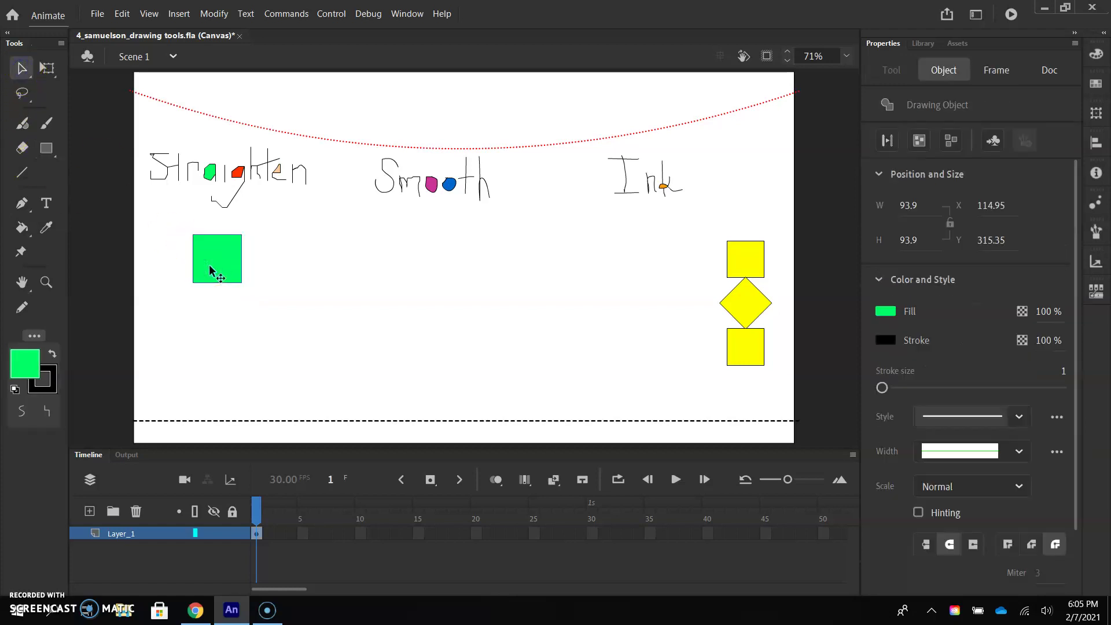
key(Delete)
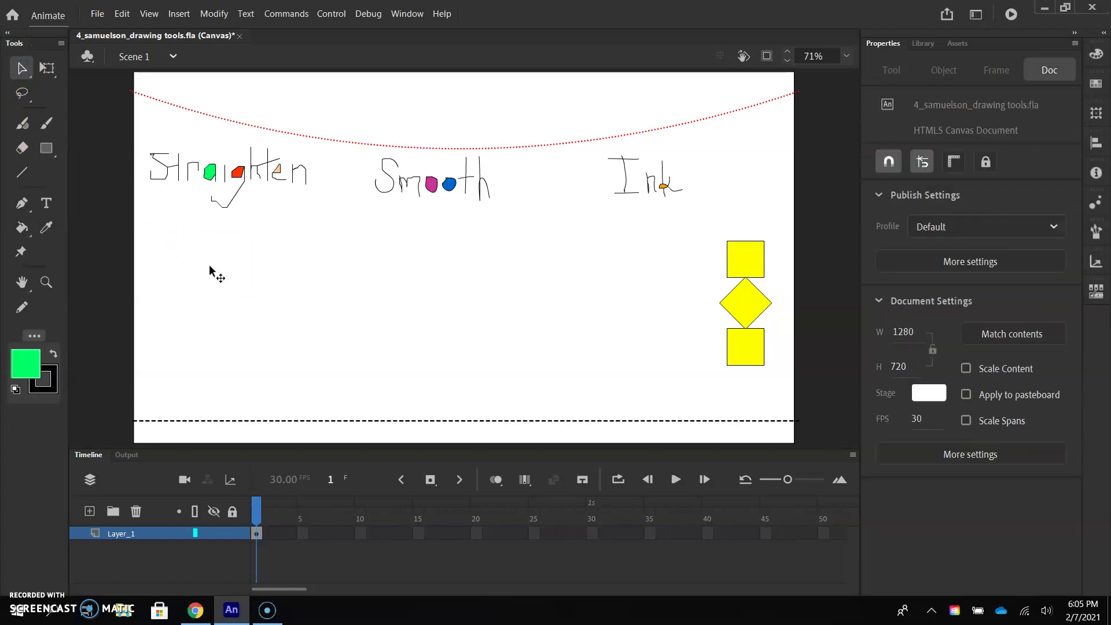
Turn off object drawing mode and draw a green square about 118 px wide below the Straighten lettering
click(46, 149)
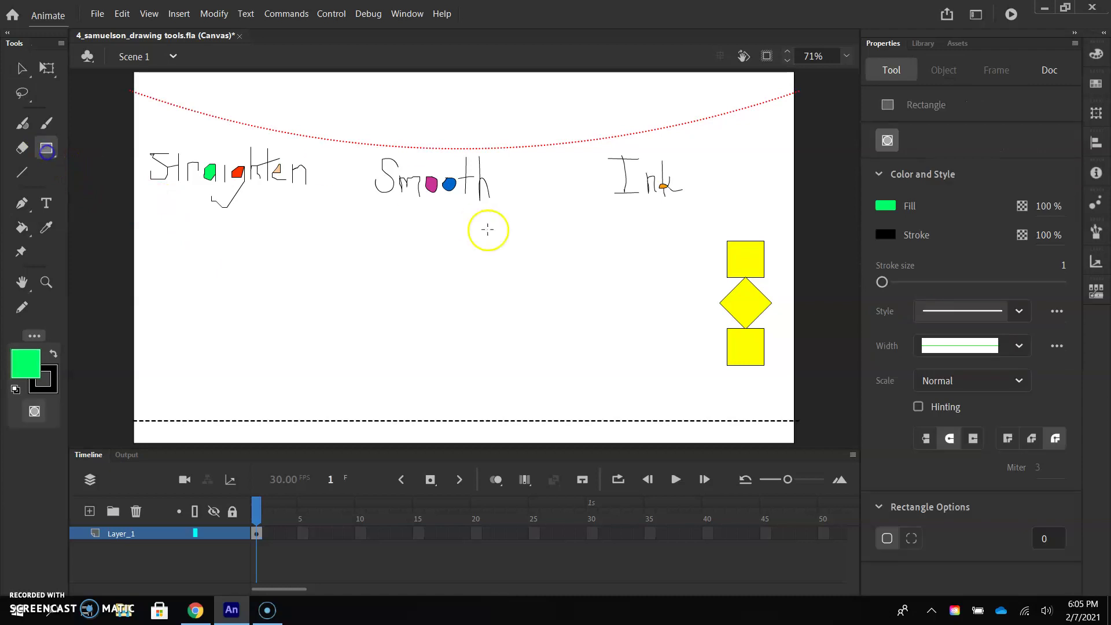
click(890, 143)
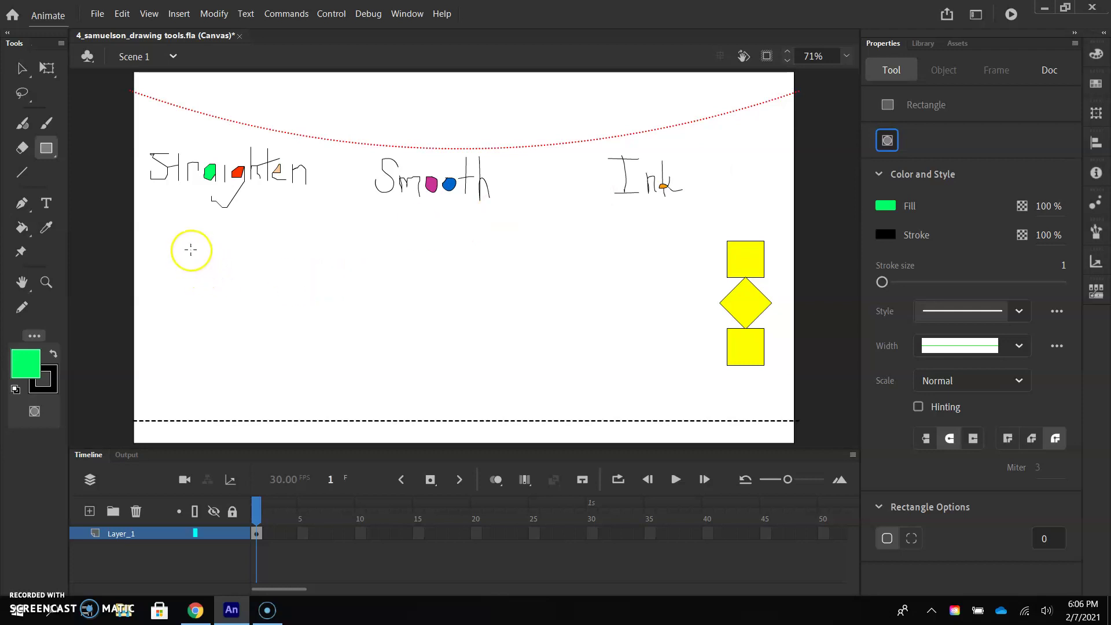
mouse_move(191, 249)
mouse_down()
mouse_move(220, 297)
mouse_move(252, 309)
mouse_up()
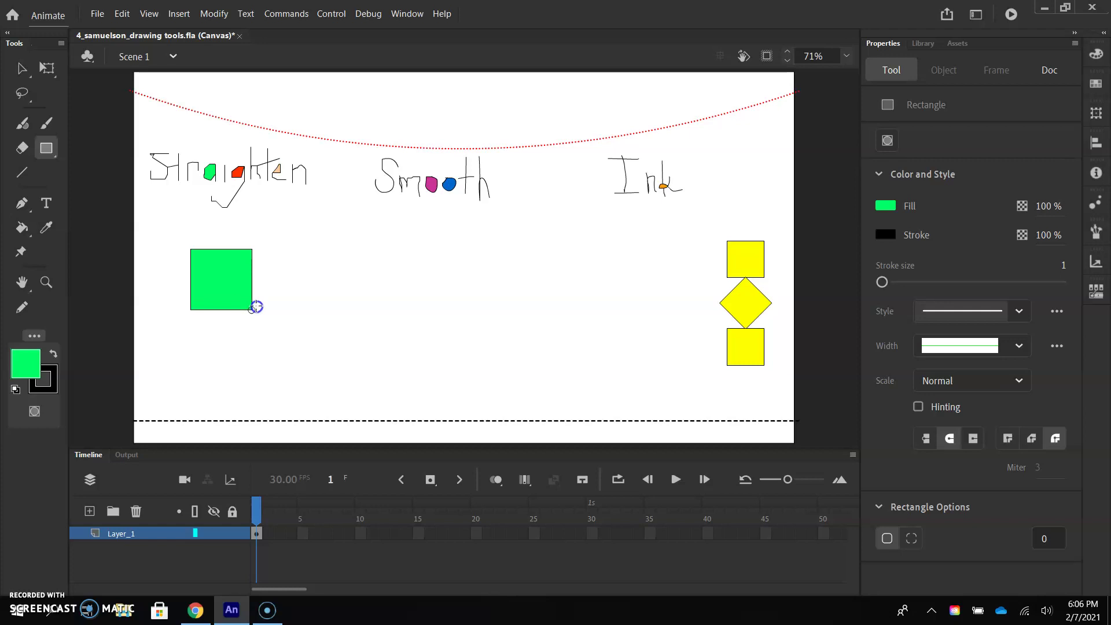
Select the whole green square, move only its fill out of the outline, and undo the move
click(22, 68)
double_click(224, 289)
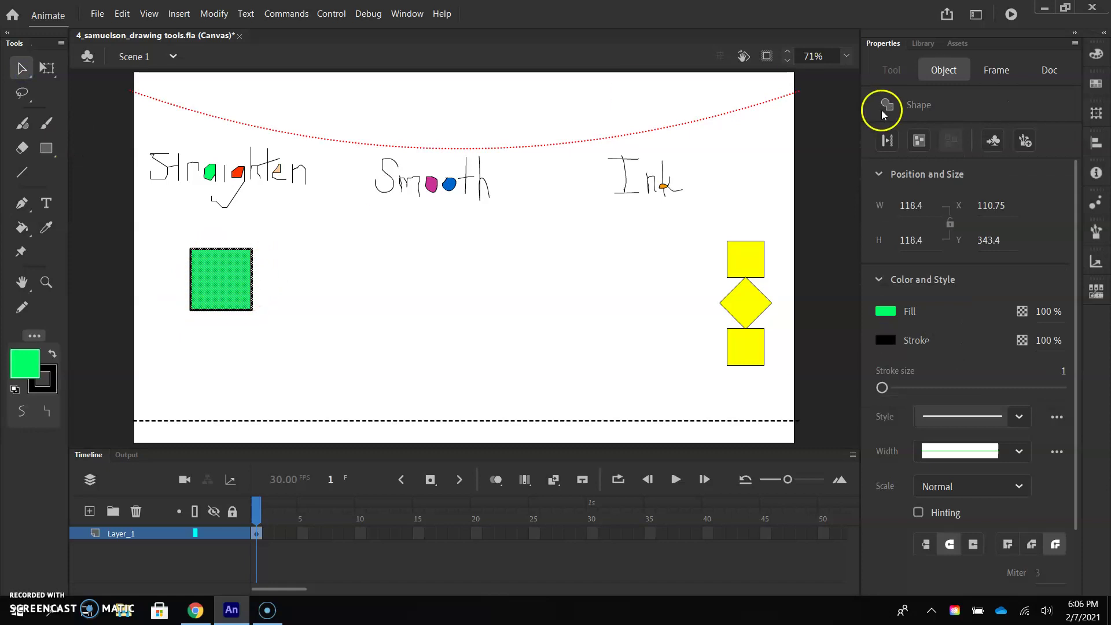
click(318, 278)
click(224, 272)
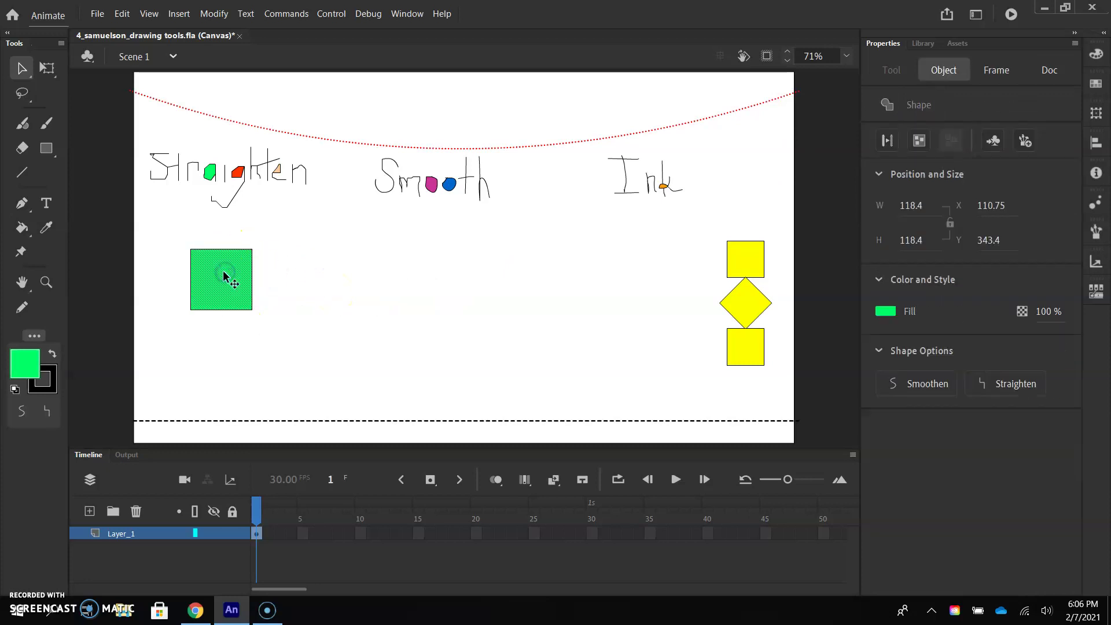
drag(226, 277, 354, 296)
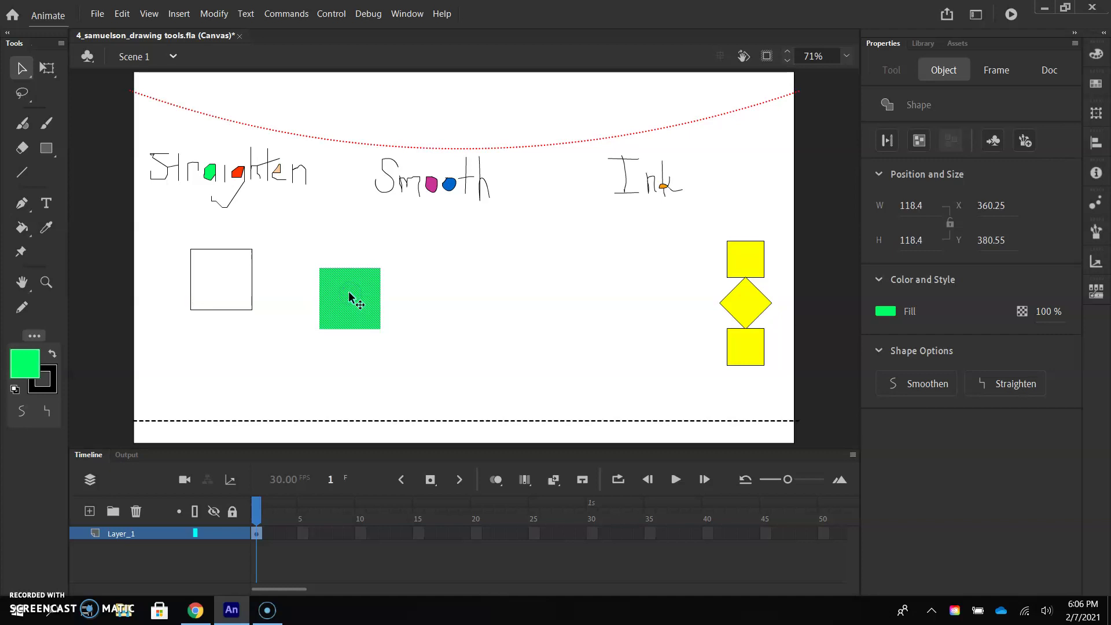
key(ctrl+z)
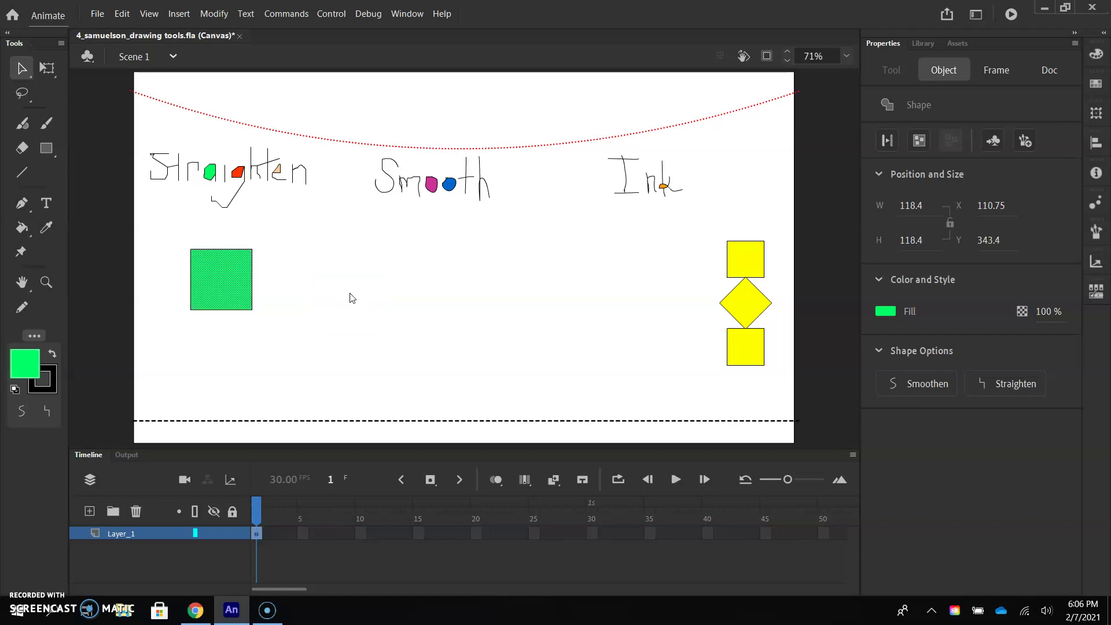
Select single edges of the green square, move its left edge away from the fill, and undo the move
click(254, 265)
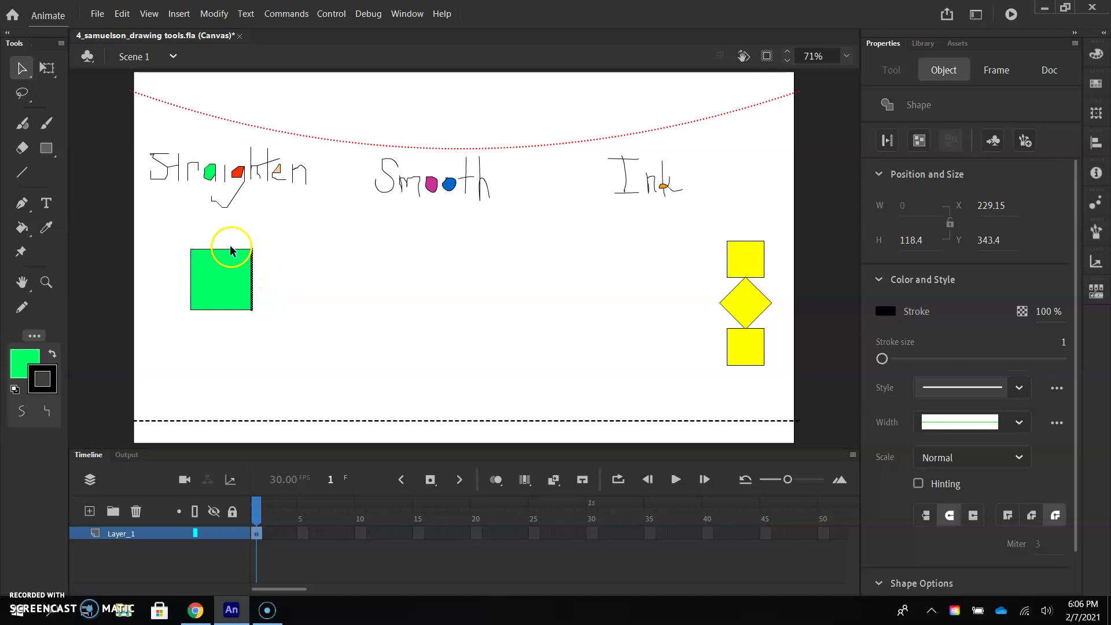
click(230, 249)
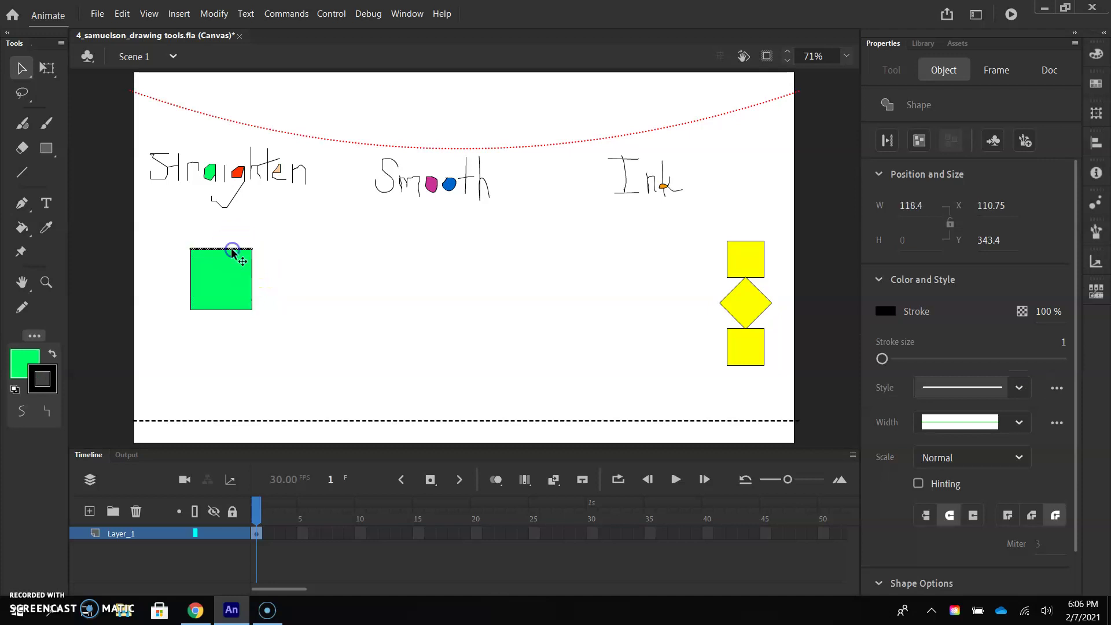
click(192, 268)
drag(191, 267, 166, 266)
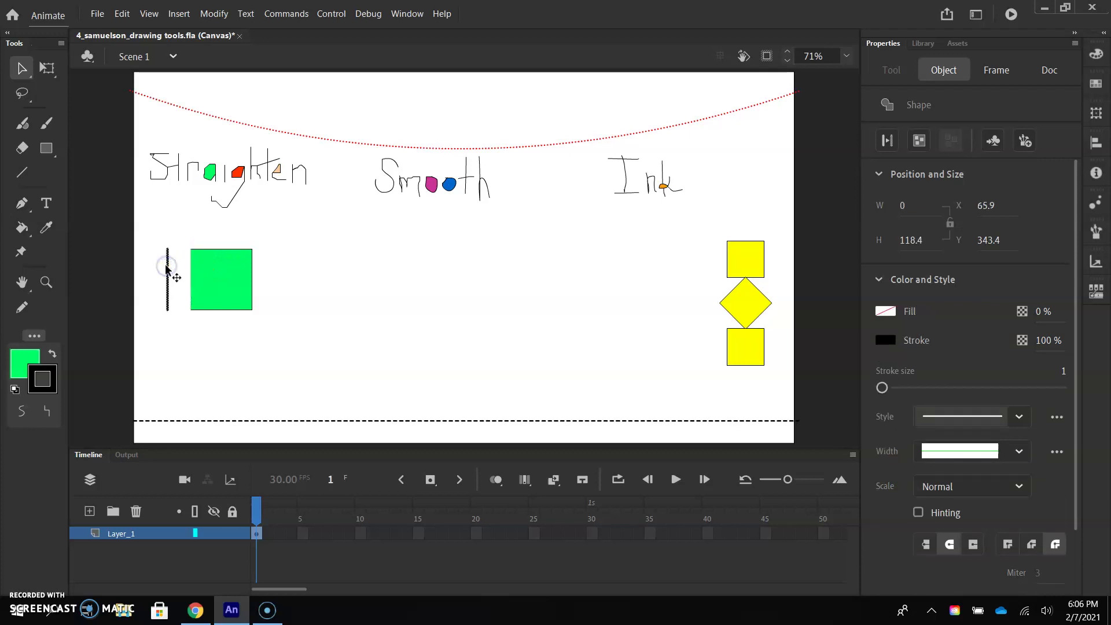
key(ctrl+z)
Select all four outline edges of the green square, move them off the fill, and undo the move
double_click(190, 275)
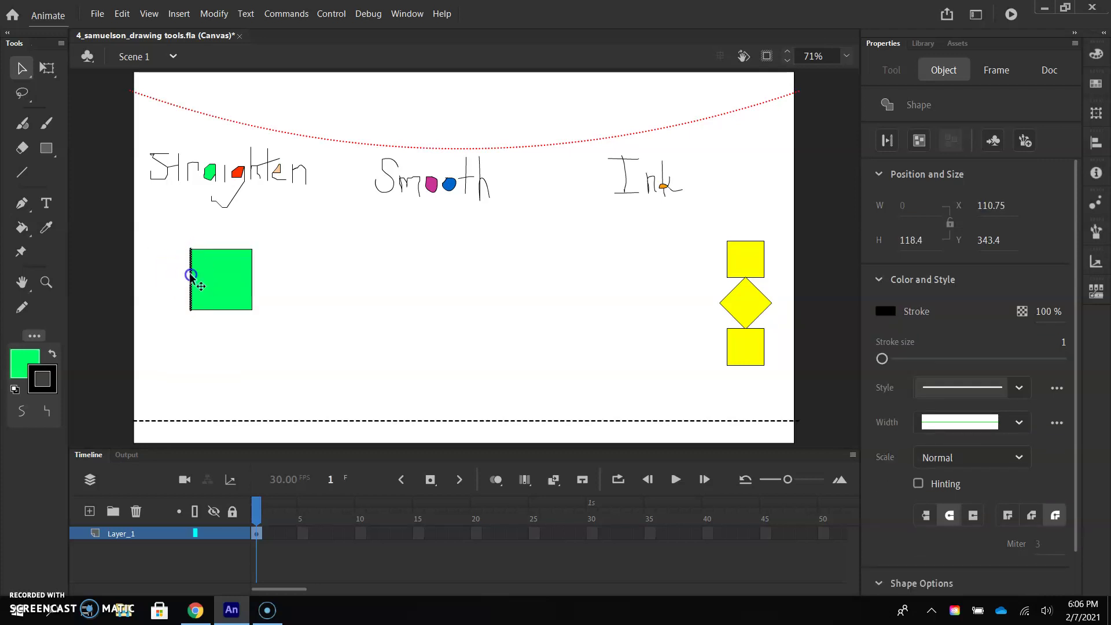
drag(250, 273, 325, 282)
key(ctrl+z)
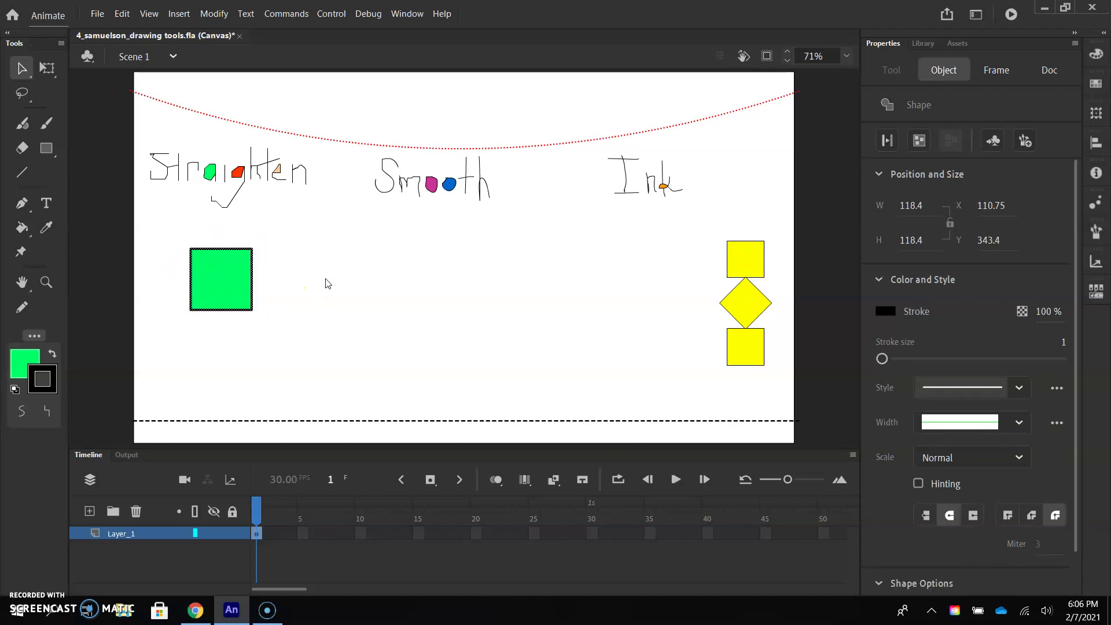
Duplicate the green square with its fill and outline, and offset the copy diagonally to about X 151, Y 381
click(223, 287)
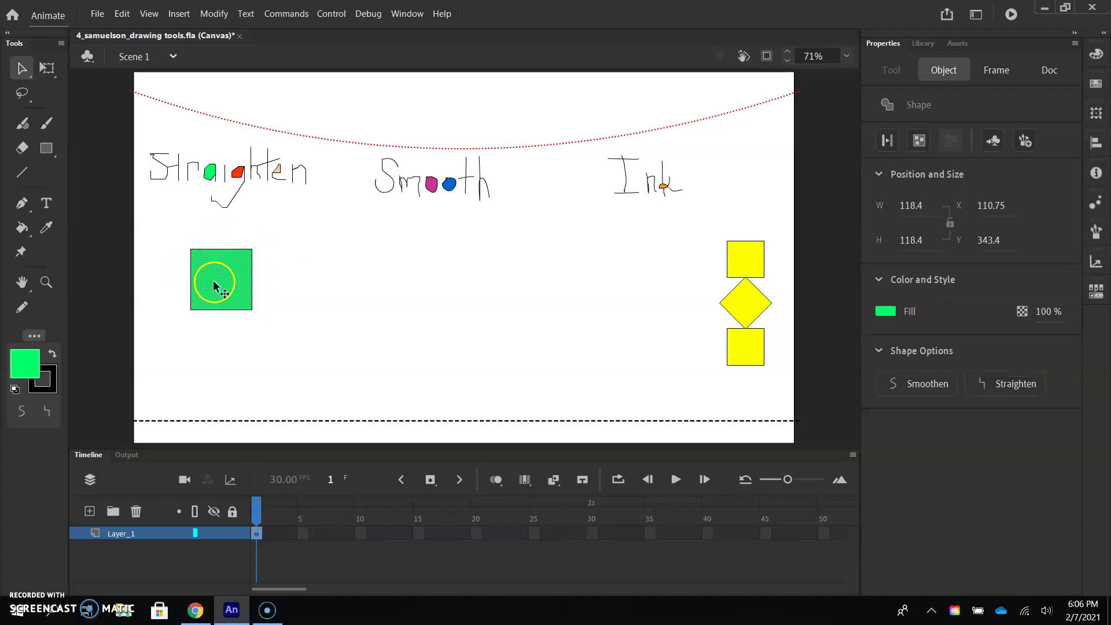
double_click(221, 284)
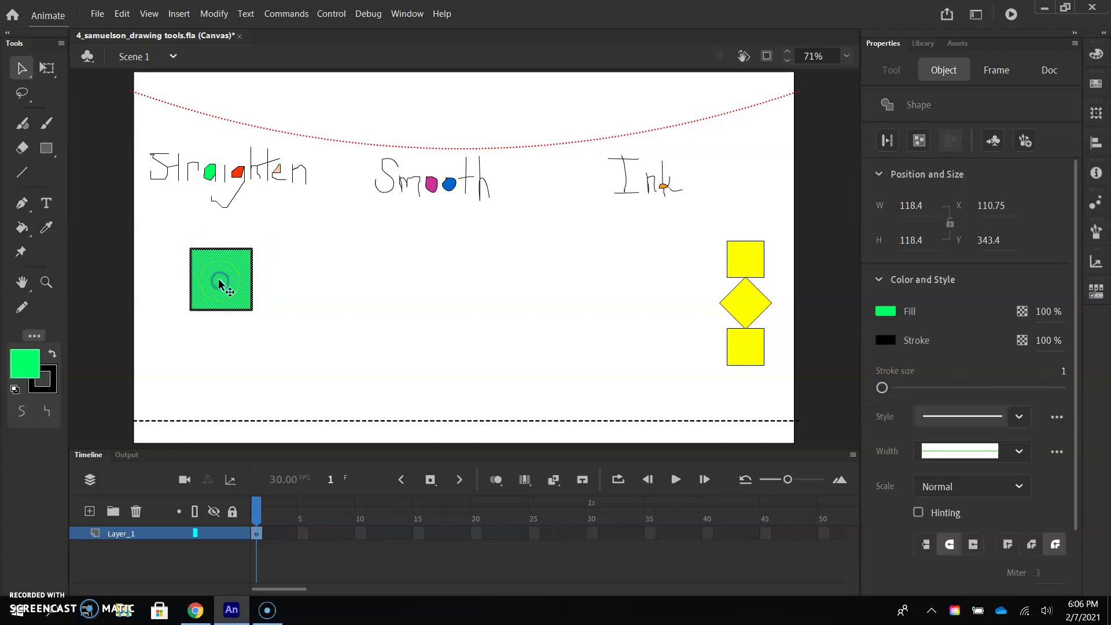
drag(177, 231, 264, 338)
click(234, 283)
key(ctrl+d)
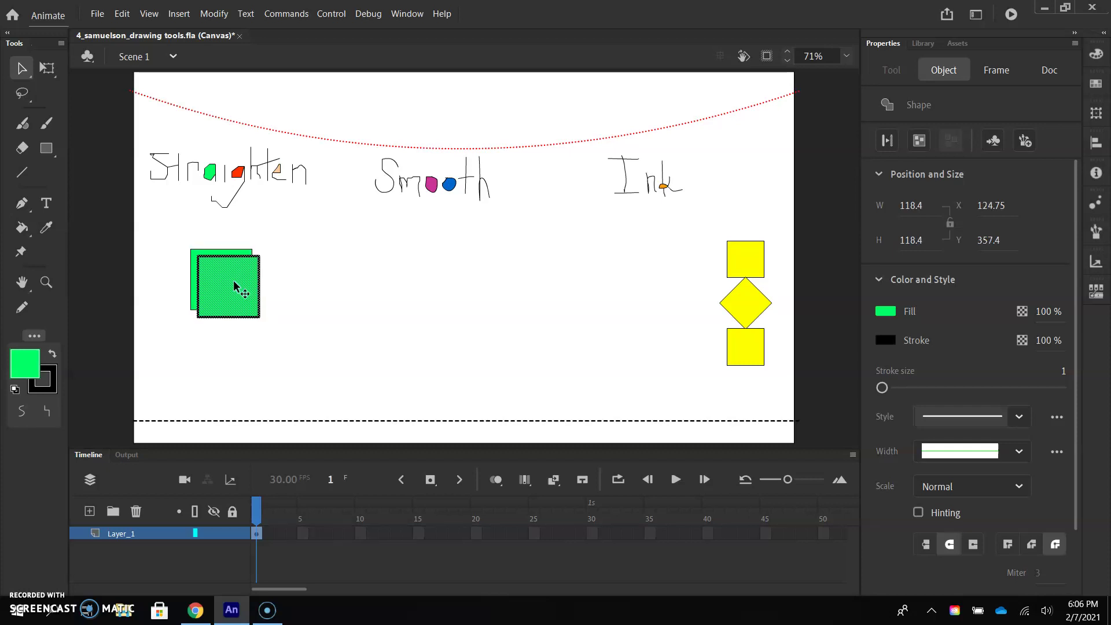
drag(235, 287, 248, 299)
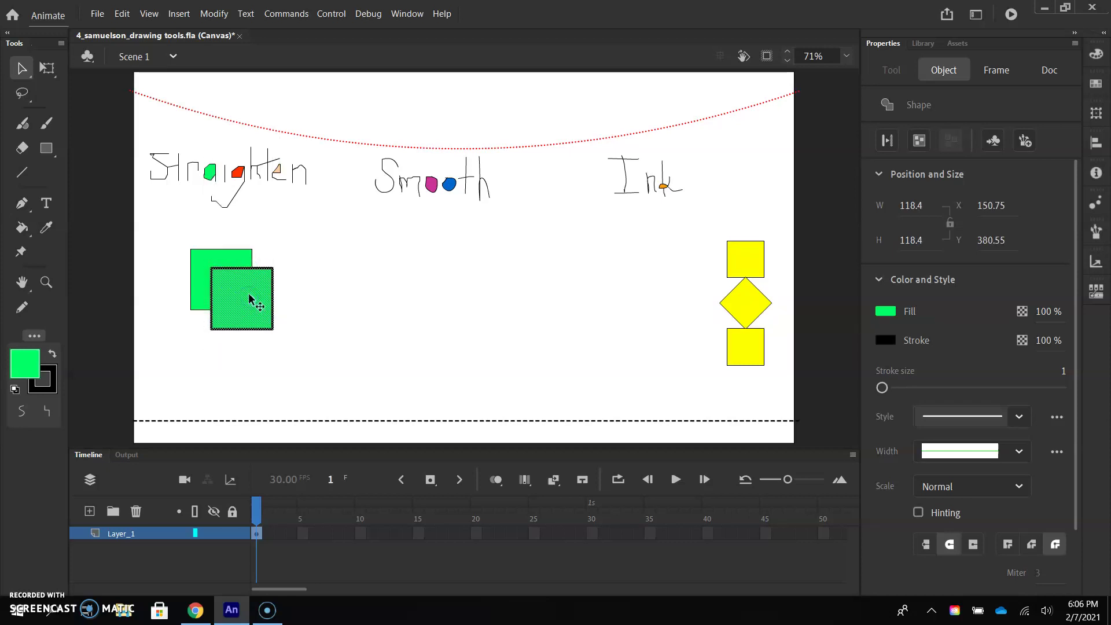
Duplicate the second green square and place the third one diagonally in front at about X 190, Y 417
key(ctrl+d)
mouse_move(250, 298)
mouse_down()
mouse_move(275, 305)
mouse_move(267, 311)
mouse_up()
click(341, 304)
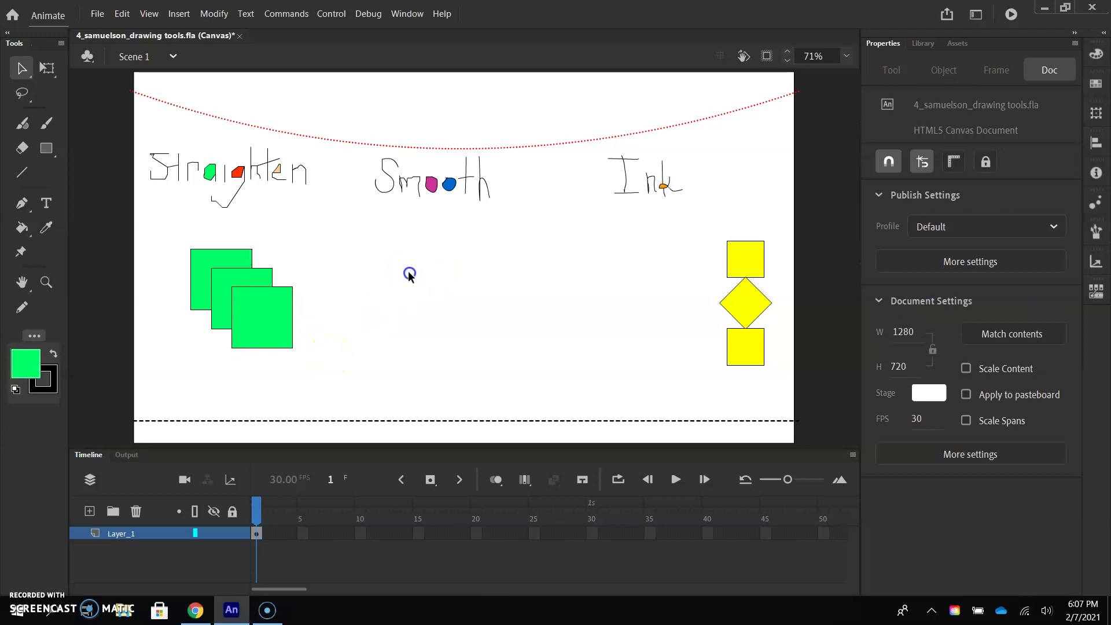
Move the front green square's fill out of its outline to about X 403, Y 431, and undo the move
click(257, 326)
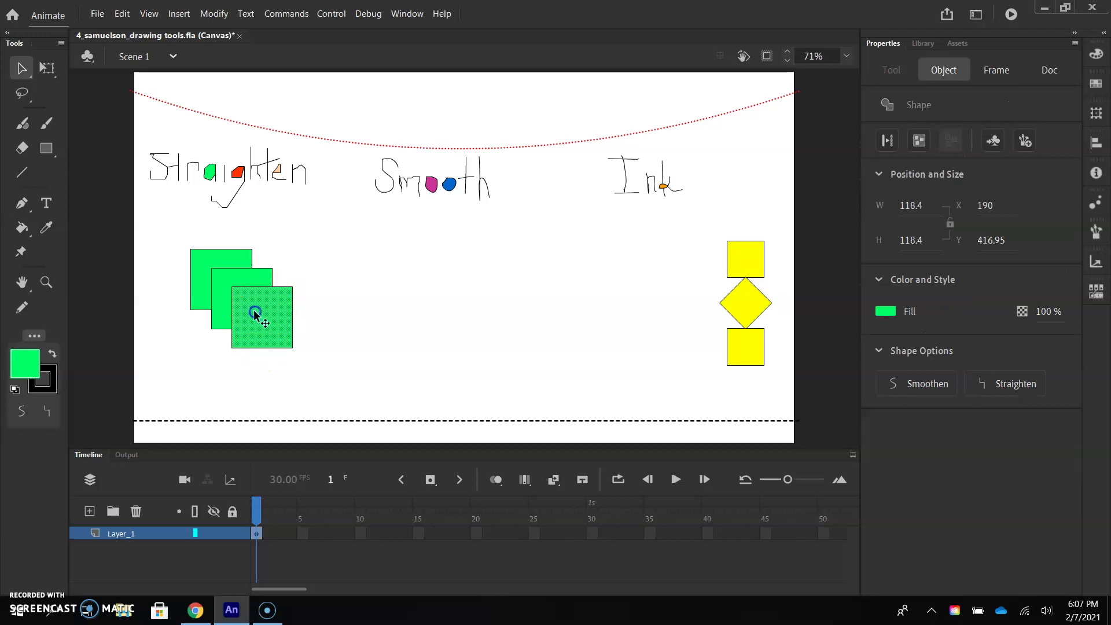
drag(251, 310, 361, 318)
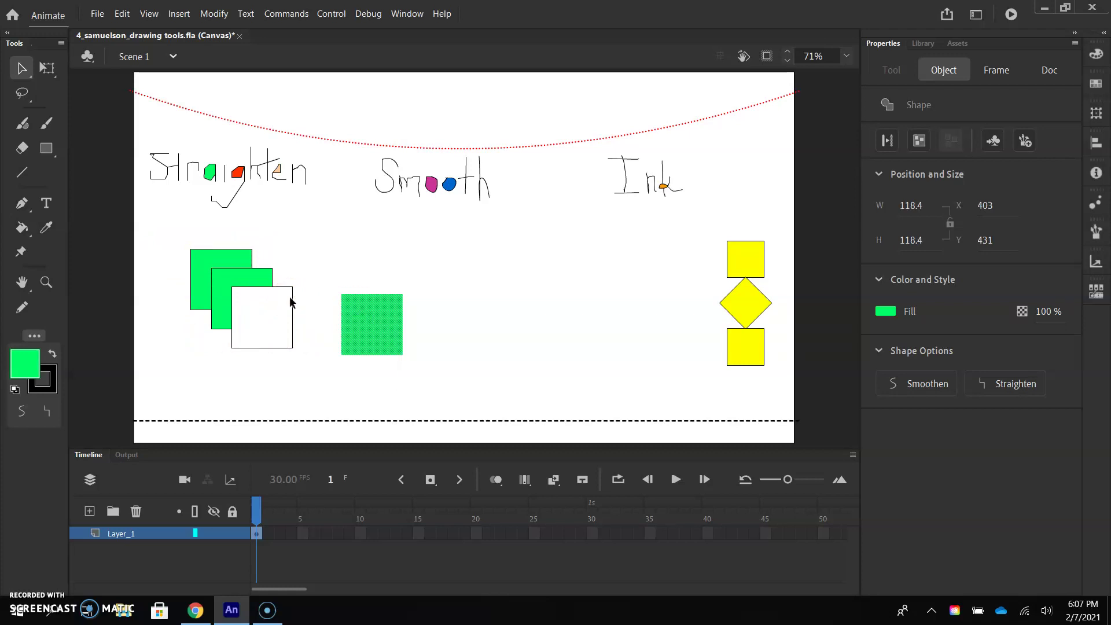
key(ctrl+z)
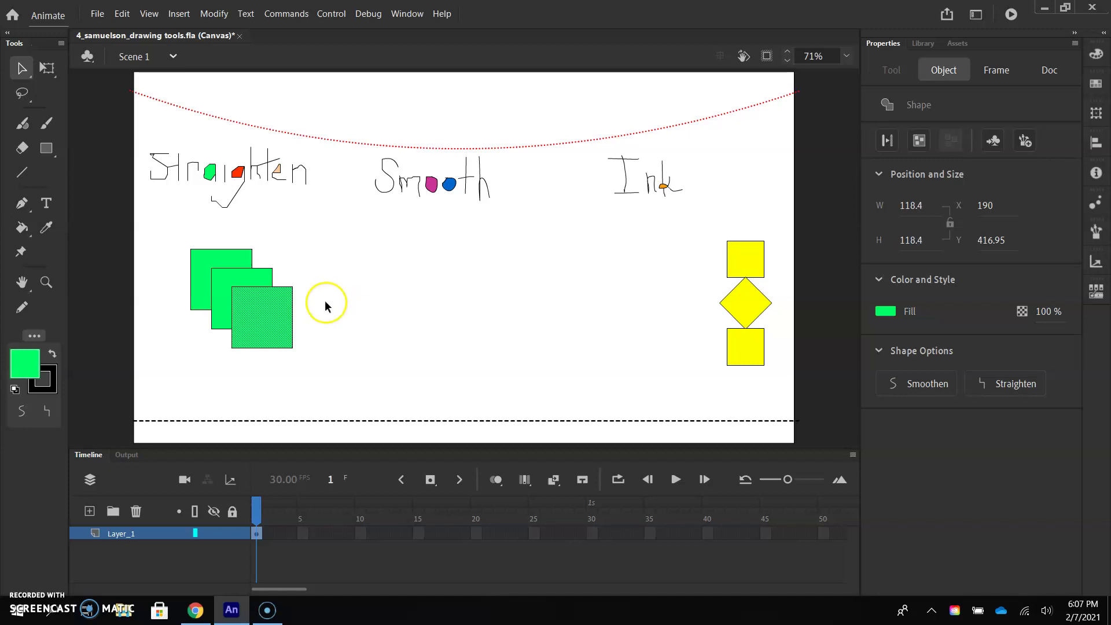
Delete the interior outline segments where the three green squares overlap, leaving only the stepped outer outline
click(243, 287)
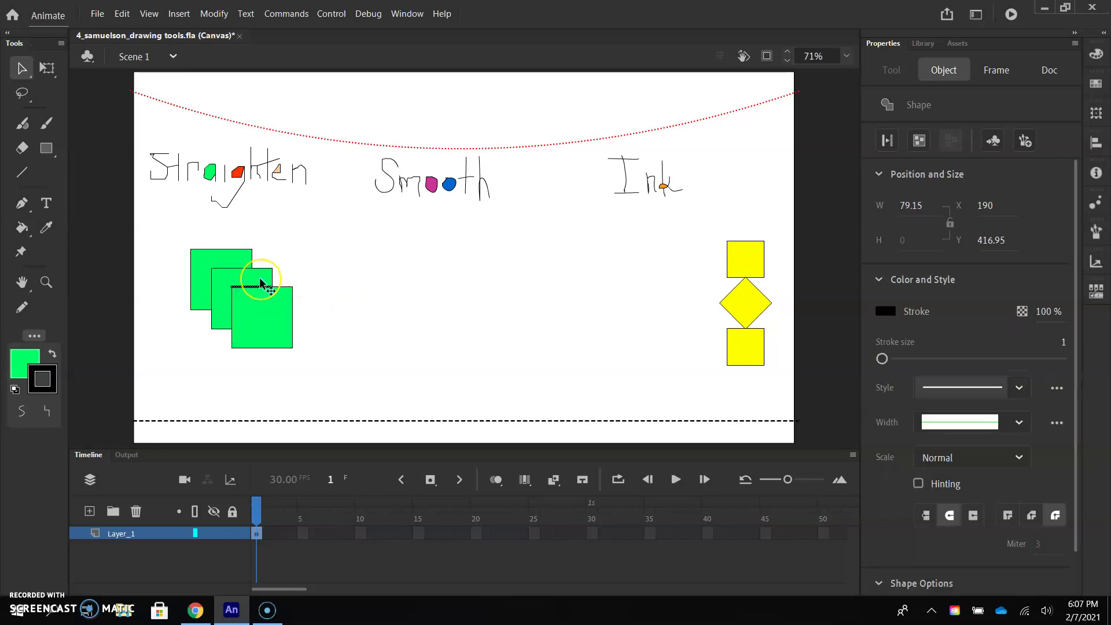
key(Delete)
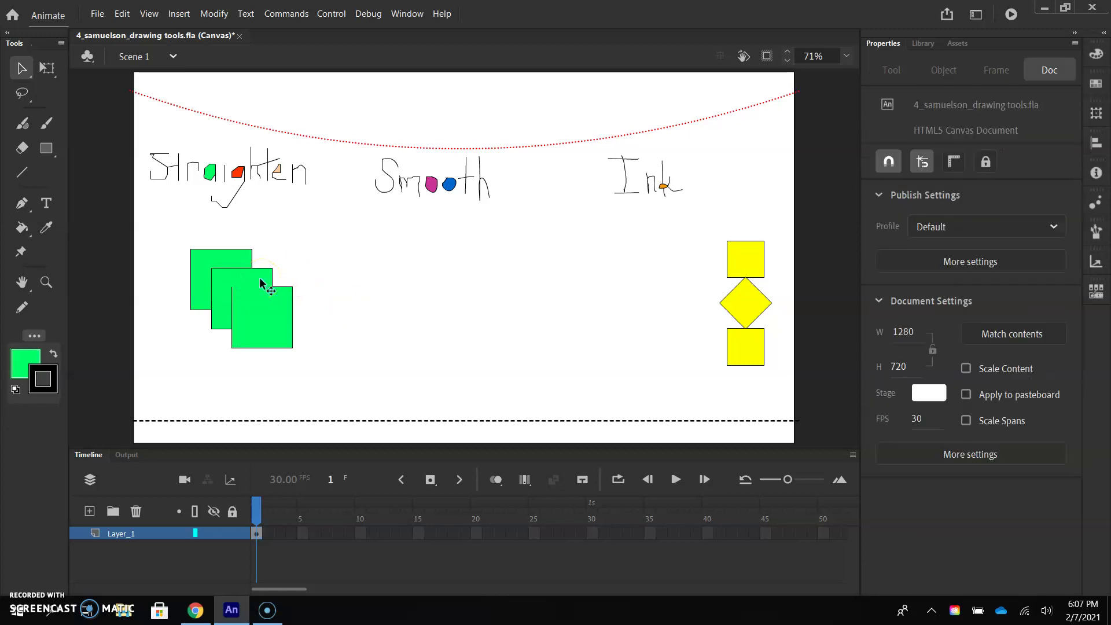
click(232, 311)
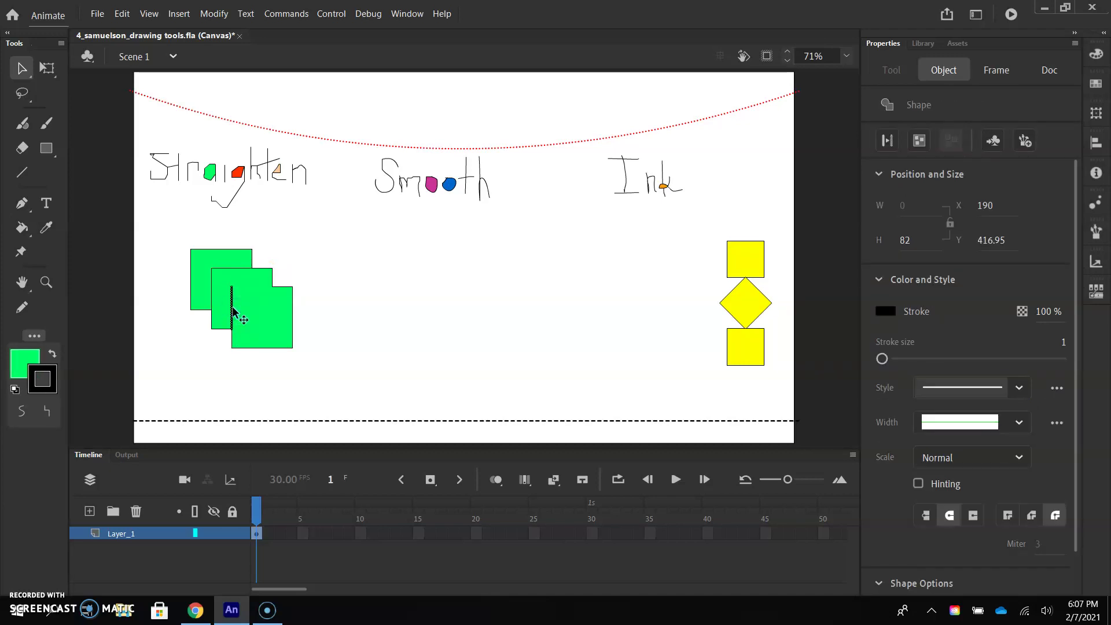
key(Delete)
click(213, 287)
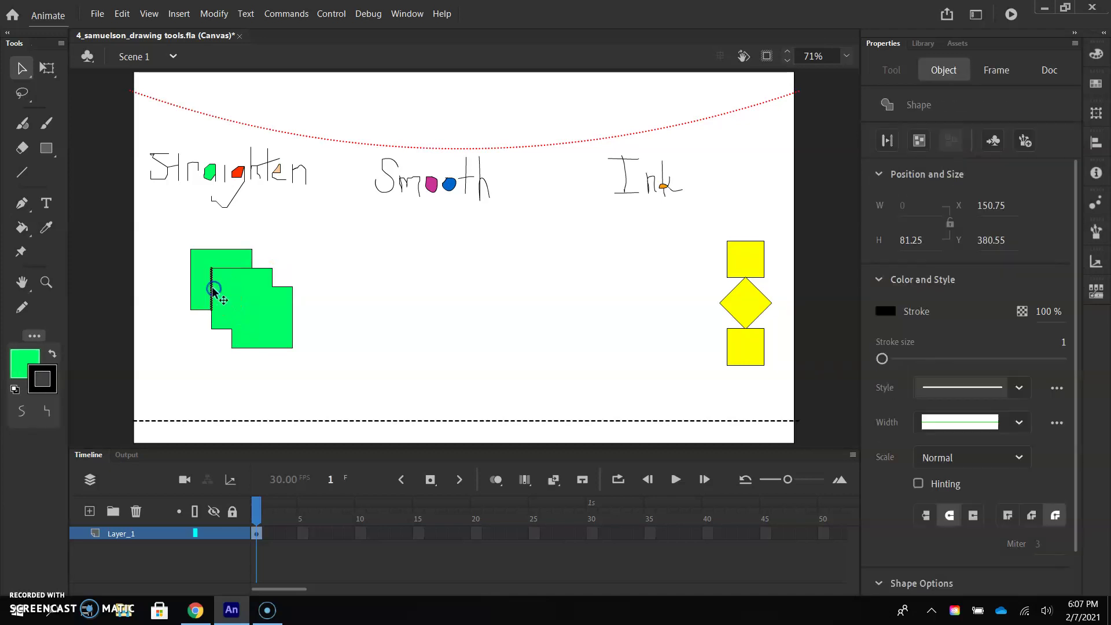
key(Delete)
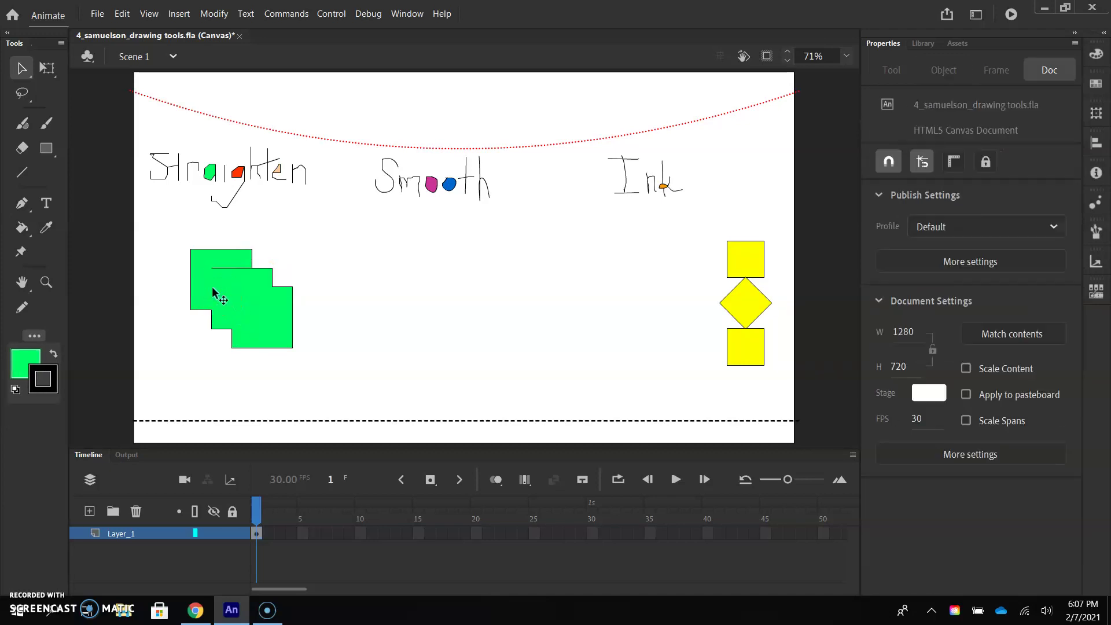
click(233, 266)
key(Delete)
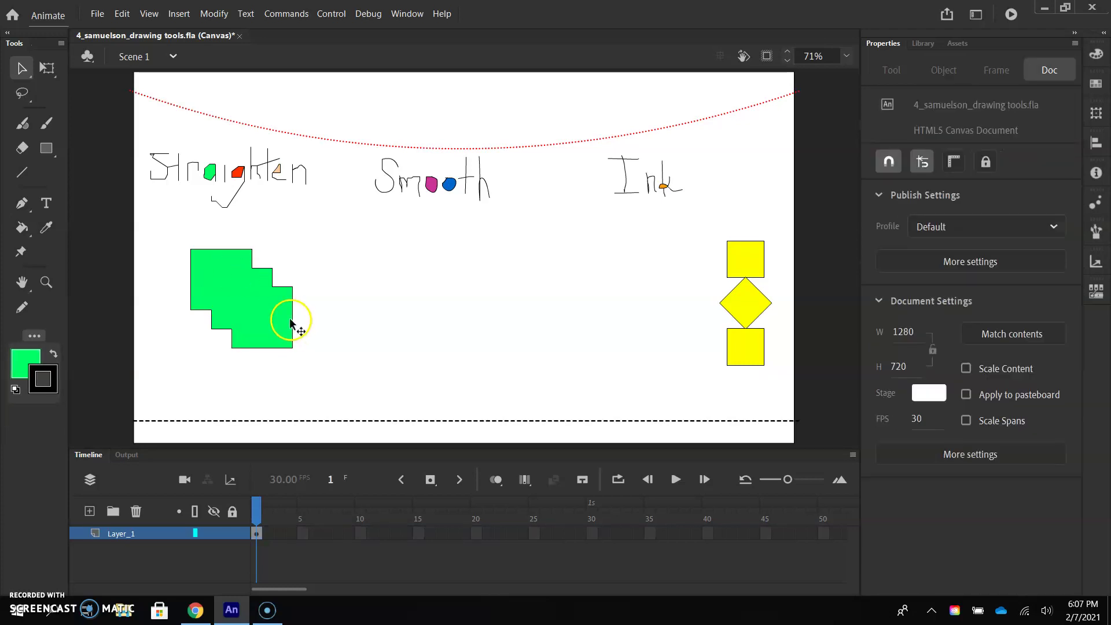
Select the merged green shape with its fill and outline, and combine it into a drawing object with Union
click(279, 329)
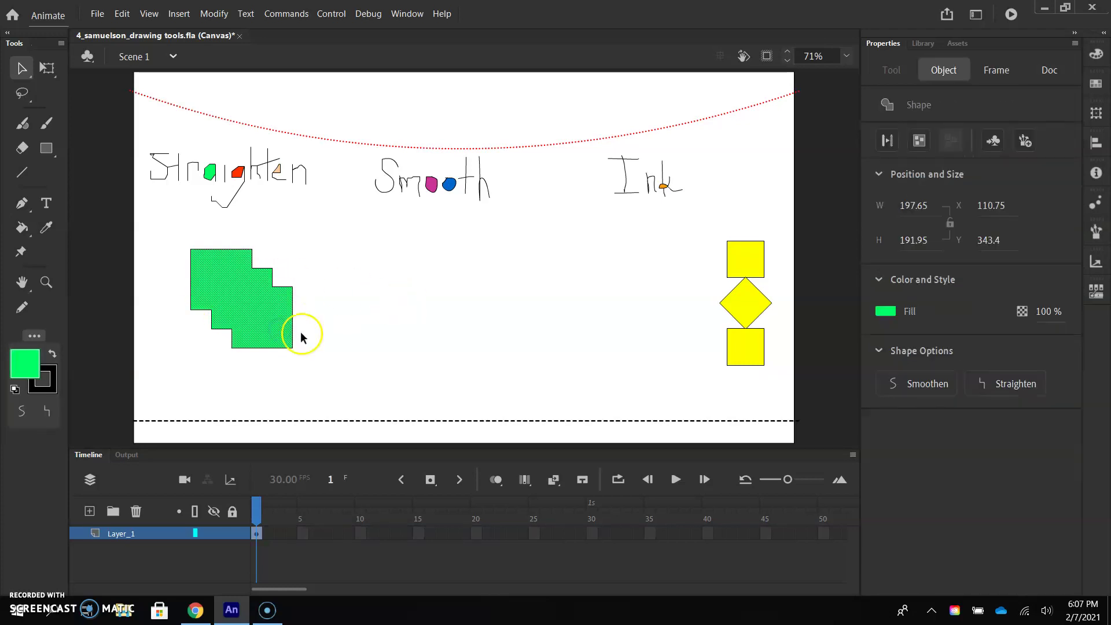
double_click(276, 317)
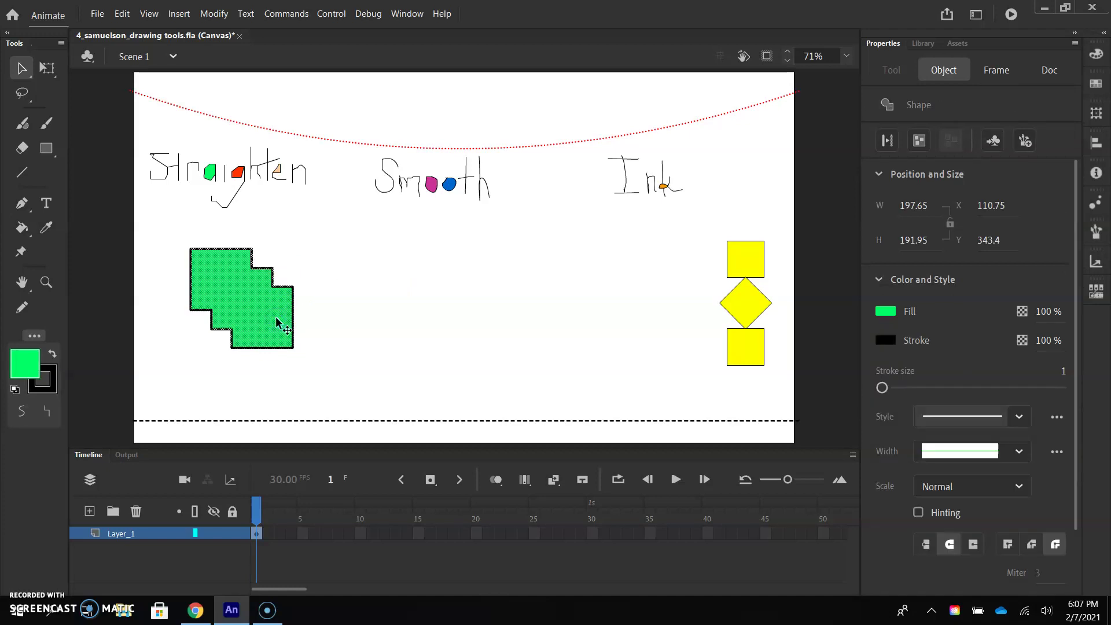
click(325, 325)
mouse_move(313, 375)
mouse_down()
mouse_move(191, 263)
mouse_move(177, 233)
mouse_up()
click(222, 15)
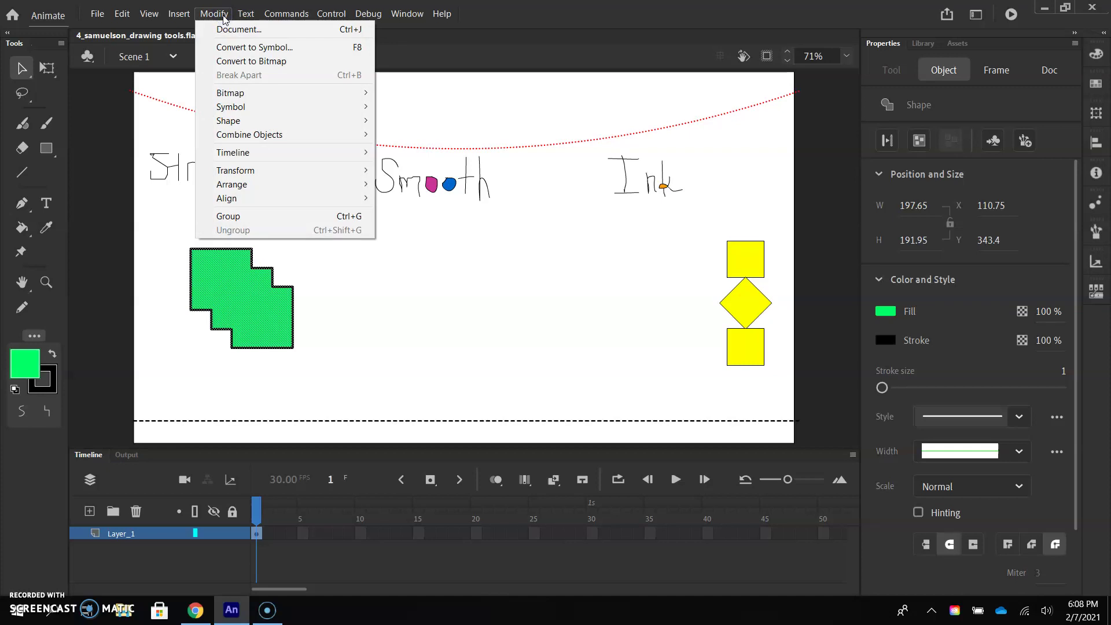
mouse_move(276, 170)
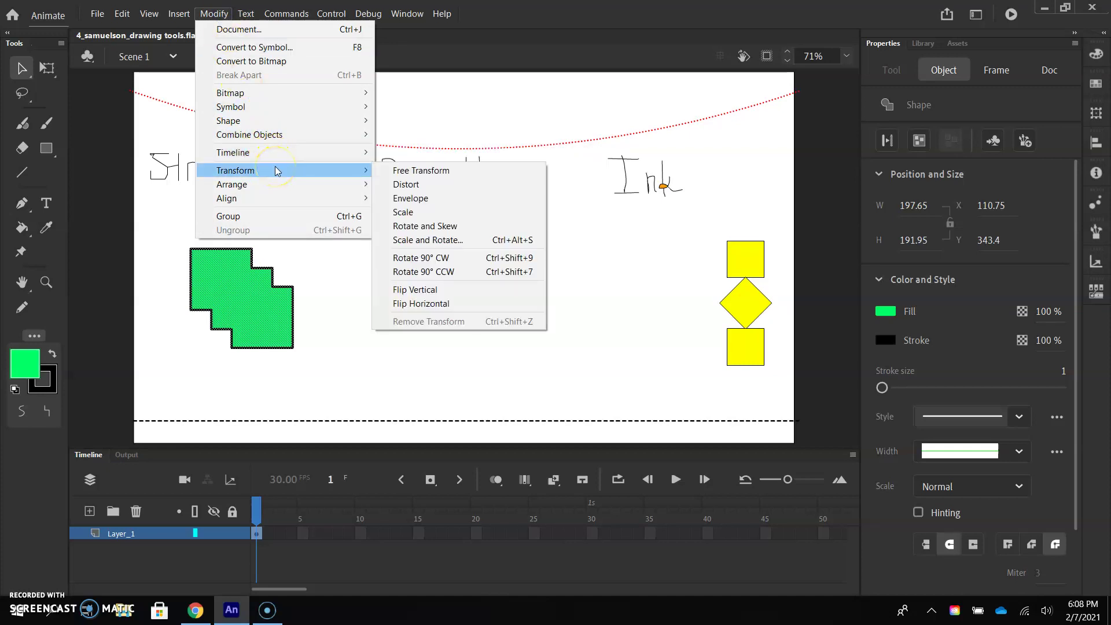
mouse_move(322, 137)
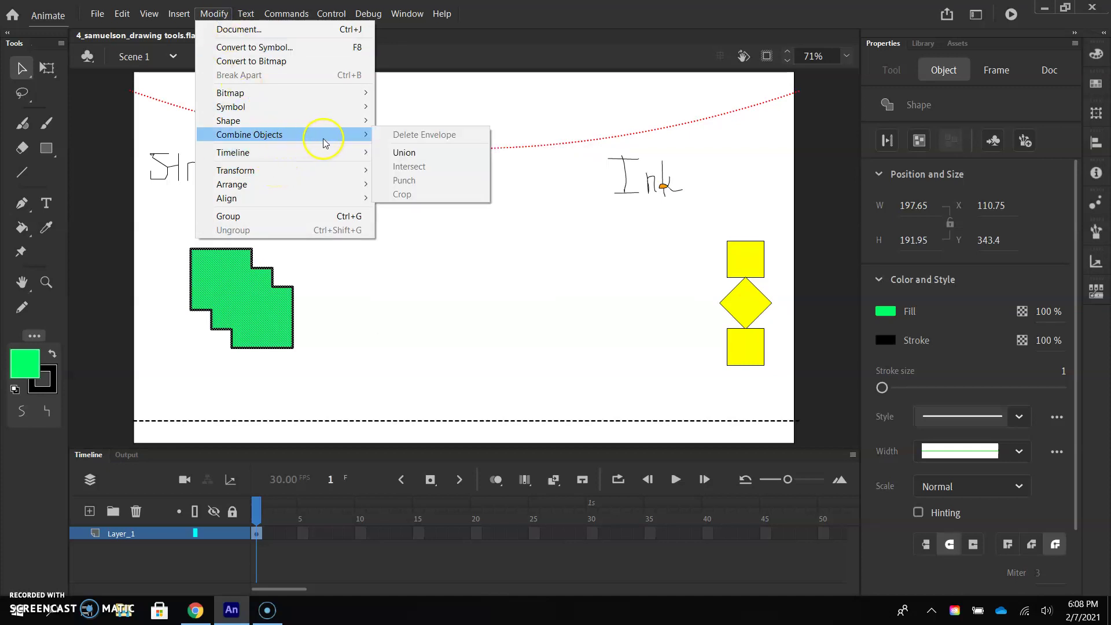
click(400, 153)
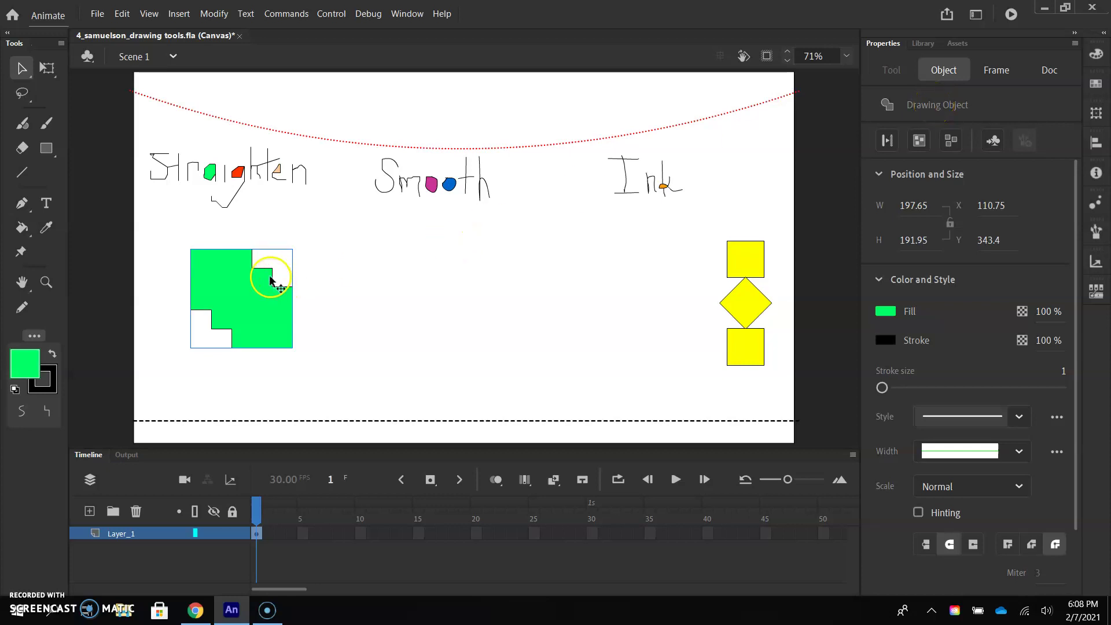
Break the green drawing object apart into a merge-mode shape, and turn it back into a drawing object
click(213, 14)
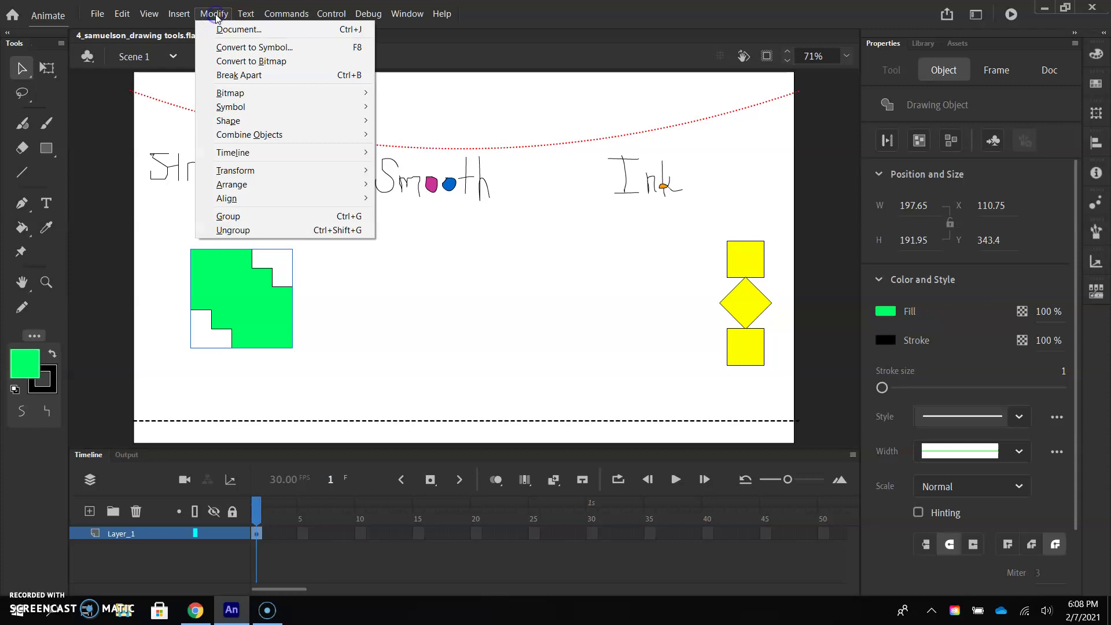
click(234, 79)
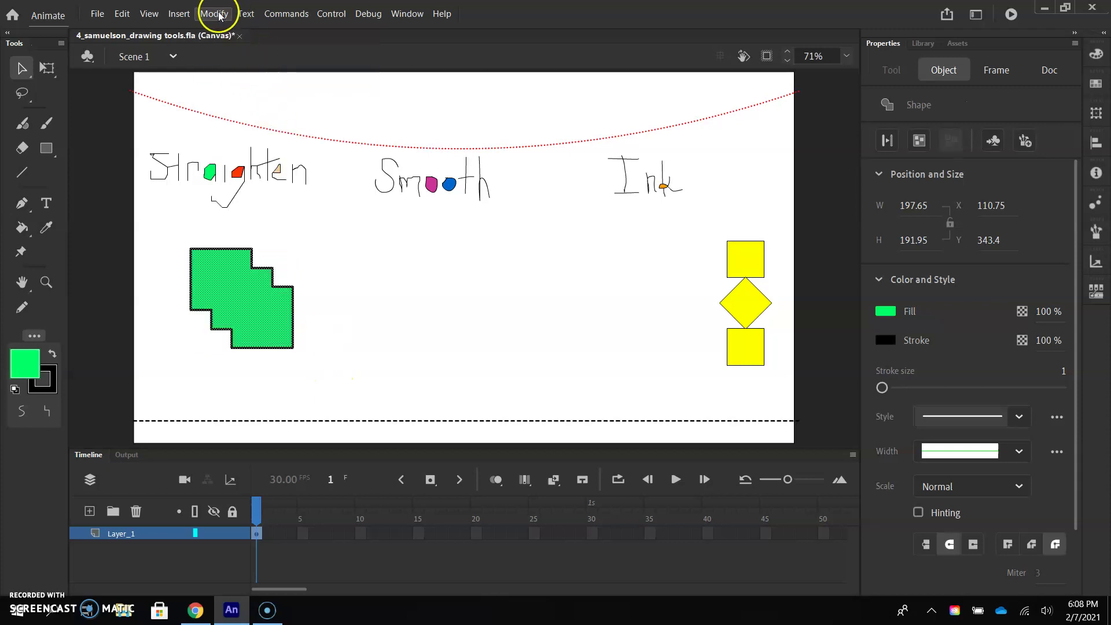
click(888, 108)
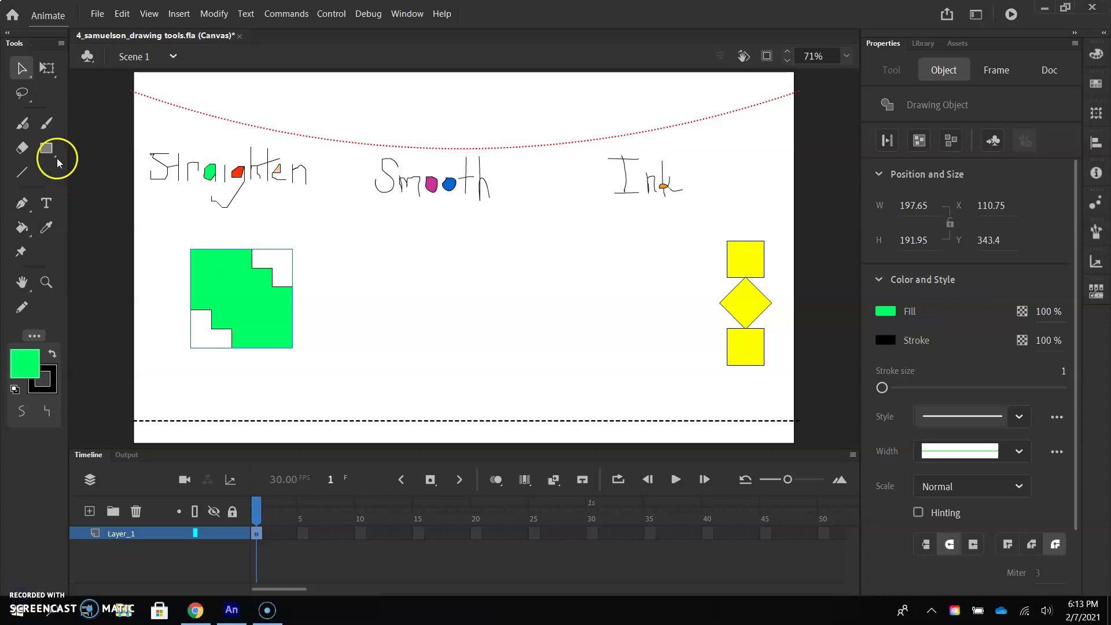
Set up the Oval tool with a red fill and no stroke
click(46, 148)
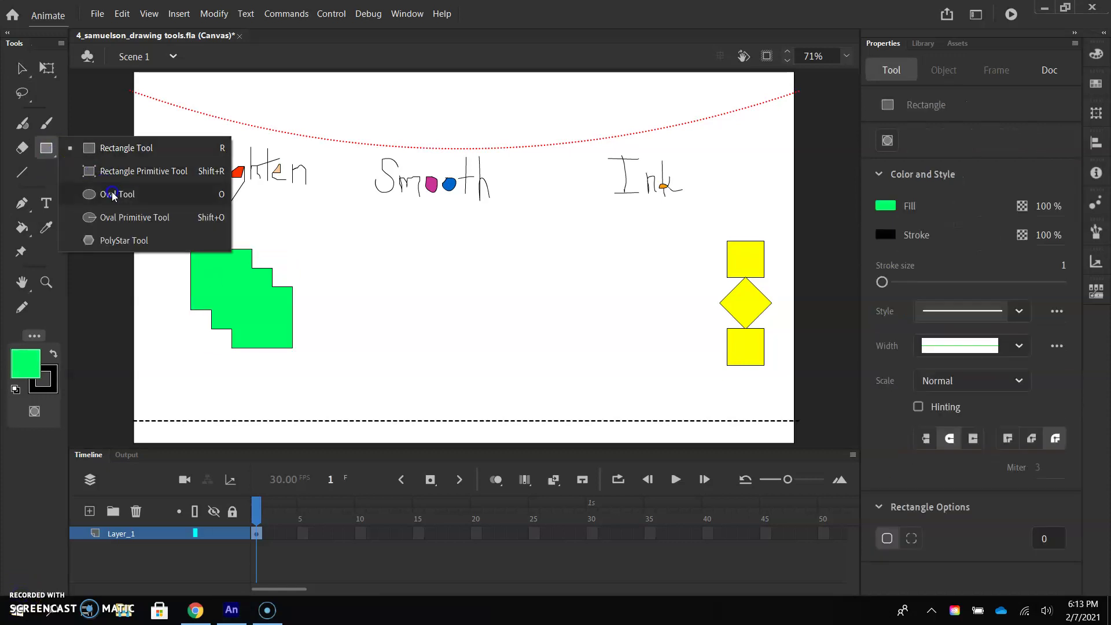
click(113, 194)
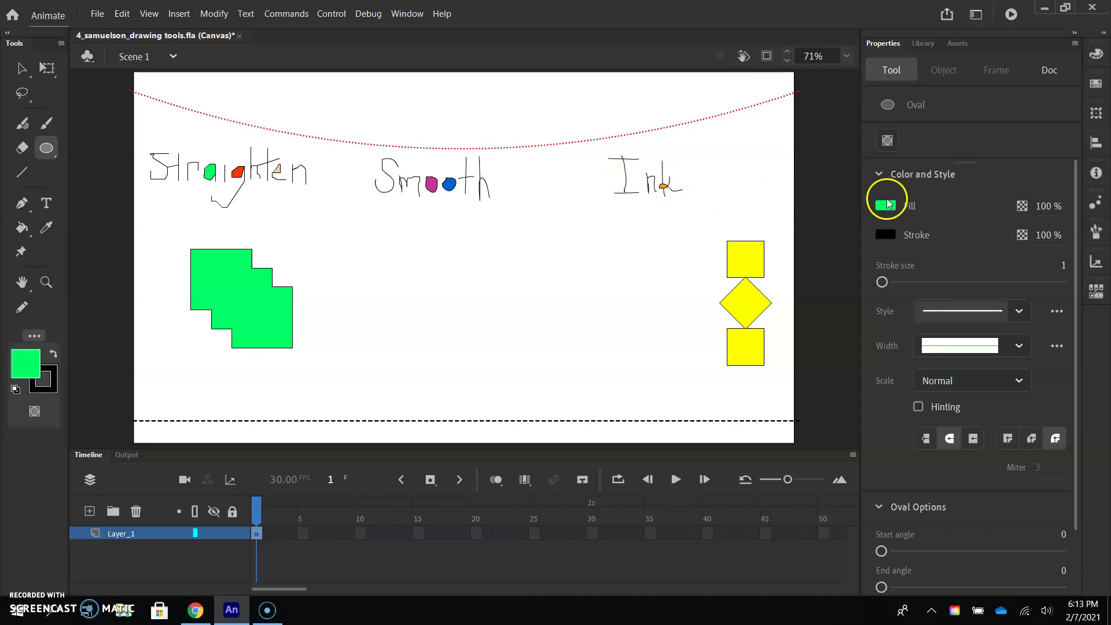
click(886, 205)
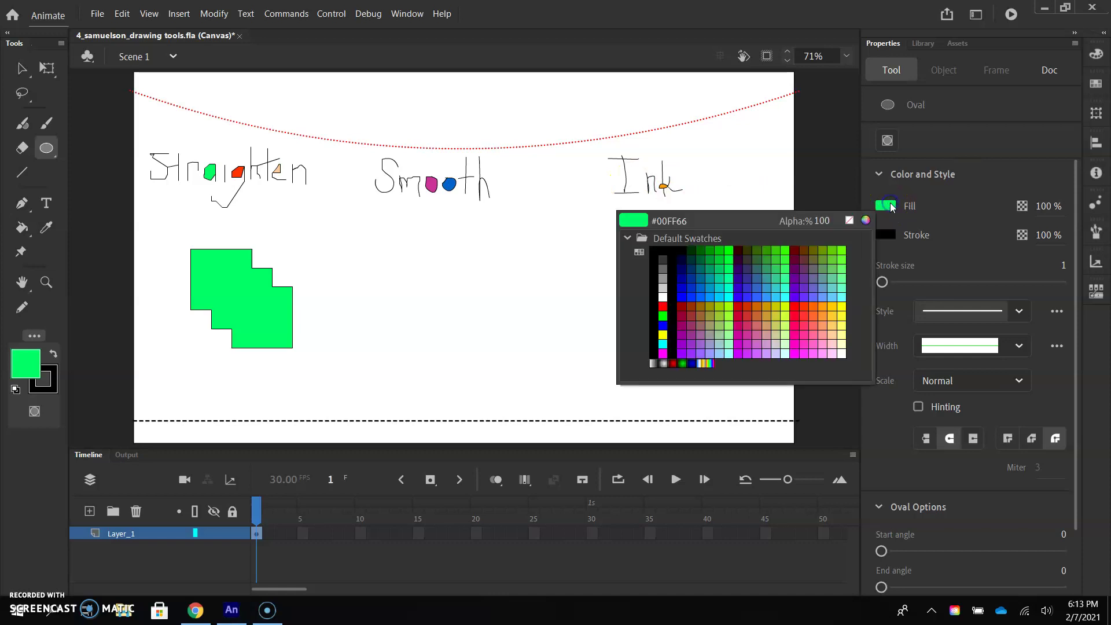
click(663, 306)
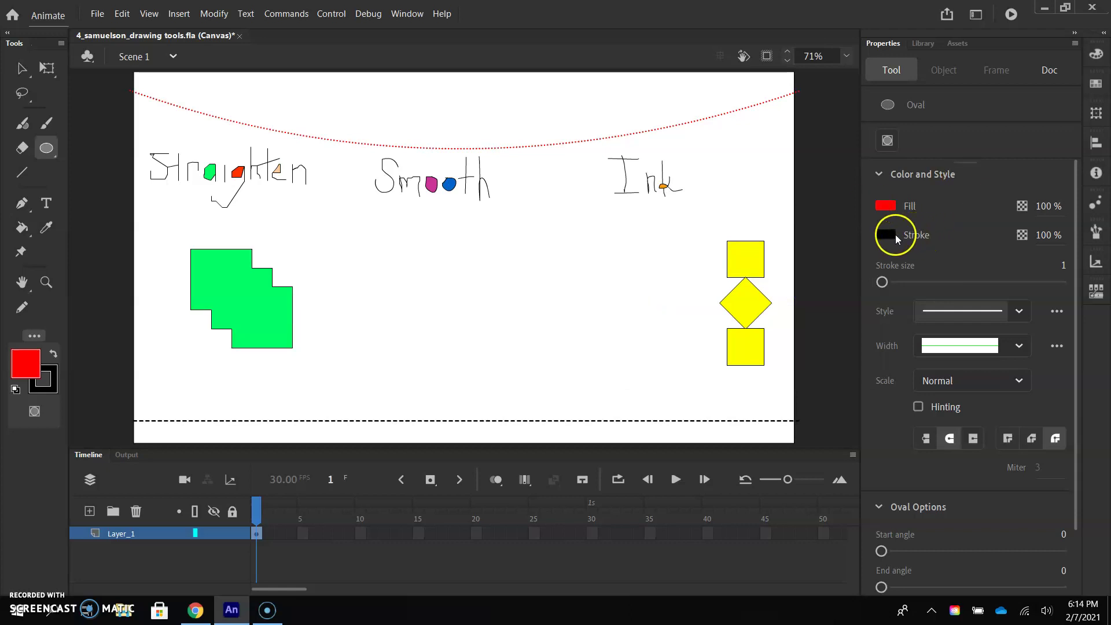
click(889, 235)
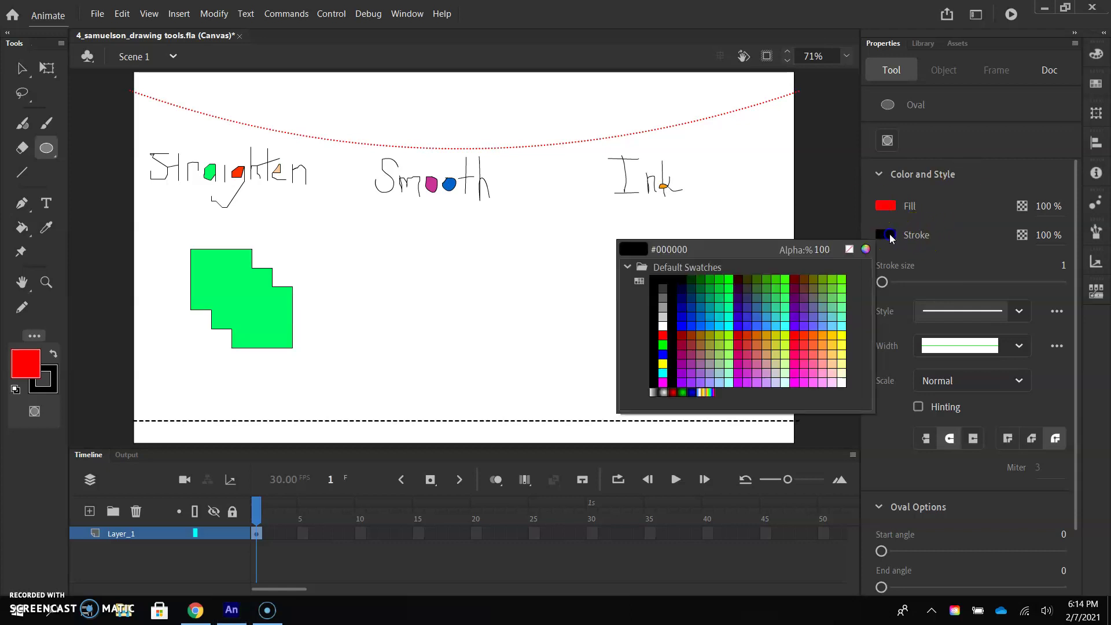
click(850, 249)
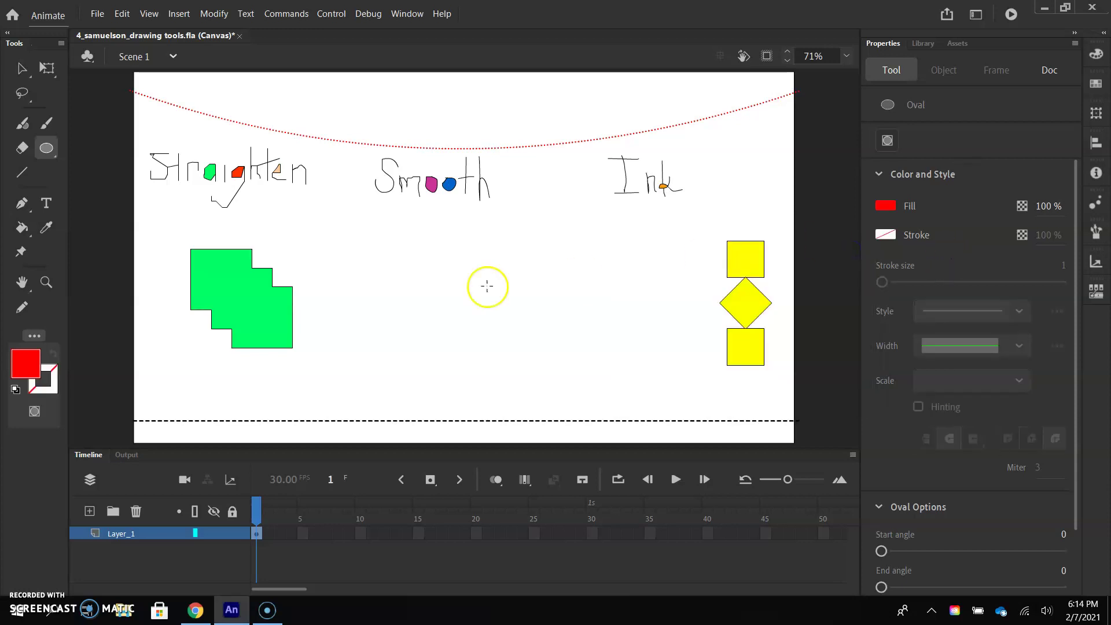
Draw a red circle about 125 px wide with Object Drawing off, at about X 570, Y 509, replacing a first trial circle
drag(429, 256, 437, 324)
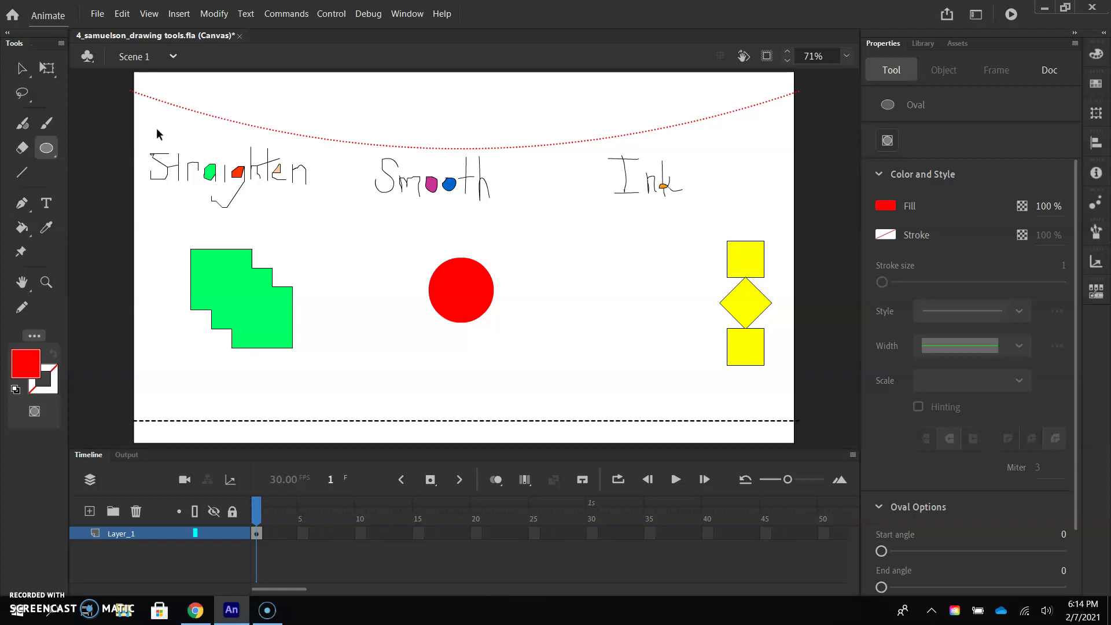
key(ctrl+z)
click(889, 142)
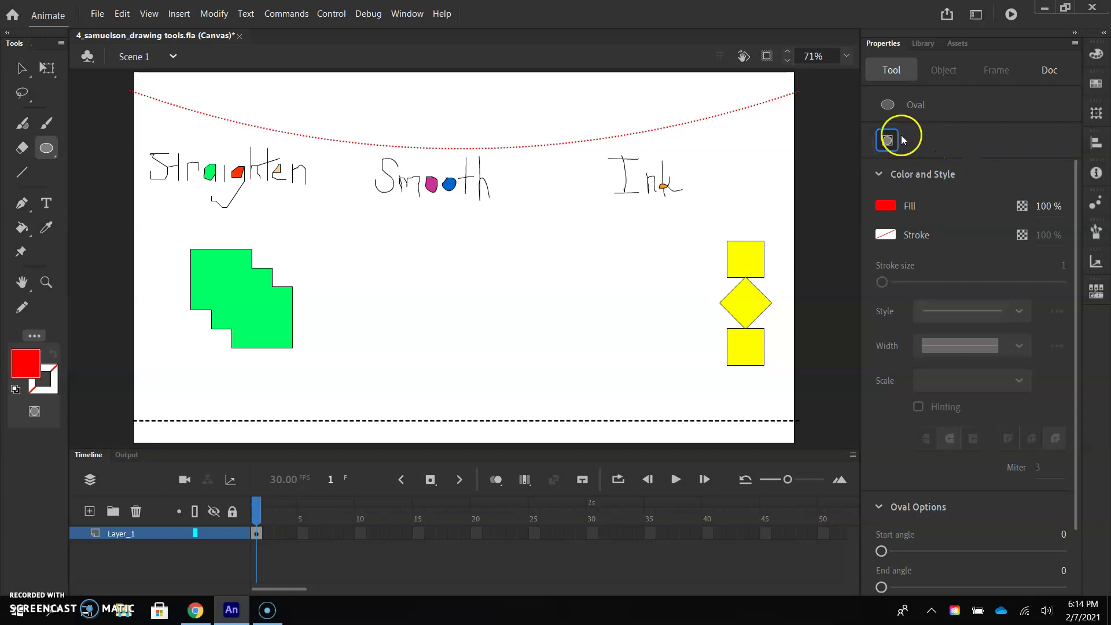
drag(430, 336, 493, 383)
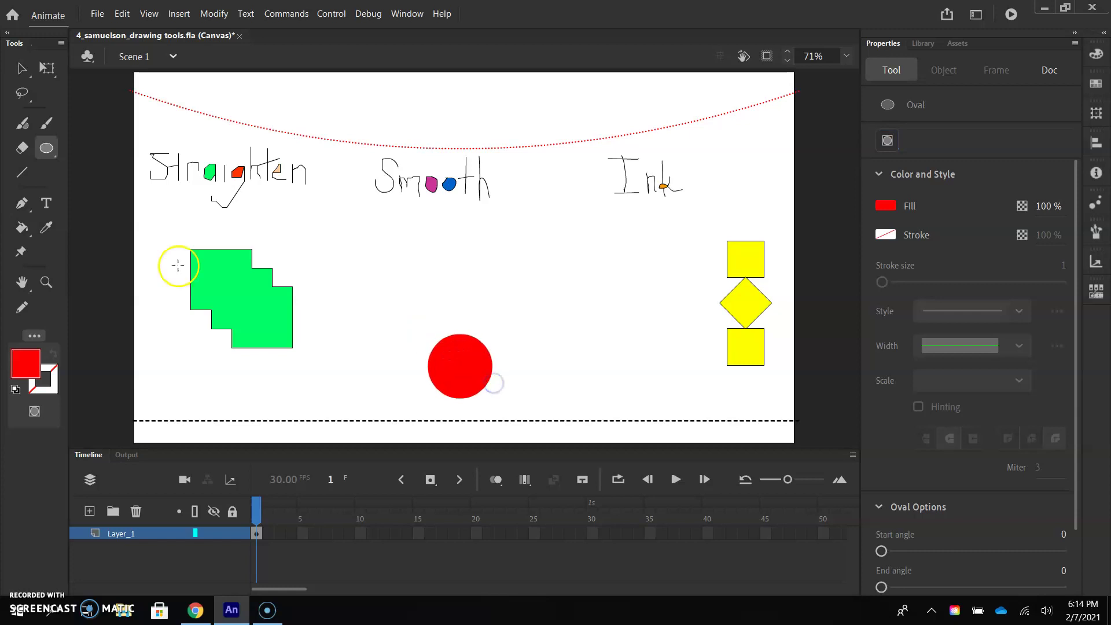
click(23, 69)
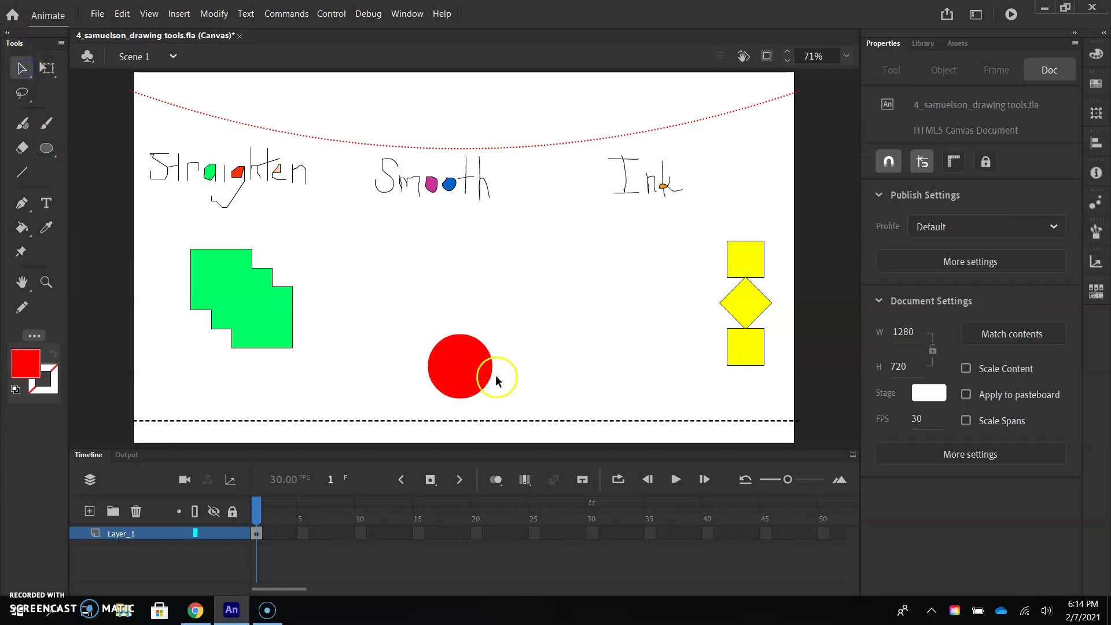
click(475, 373)
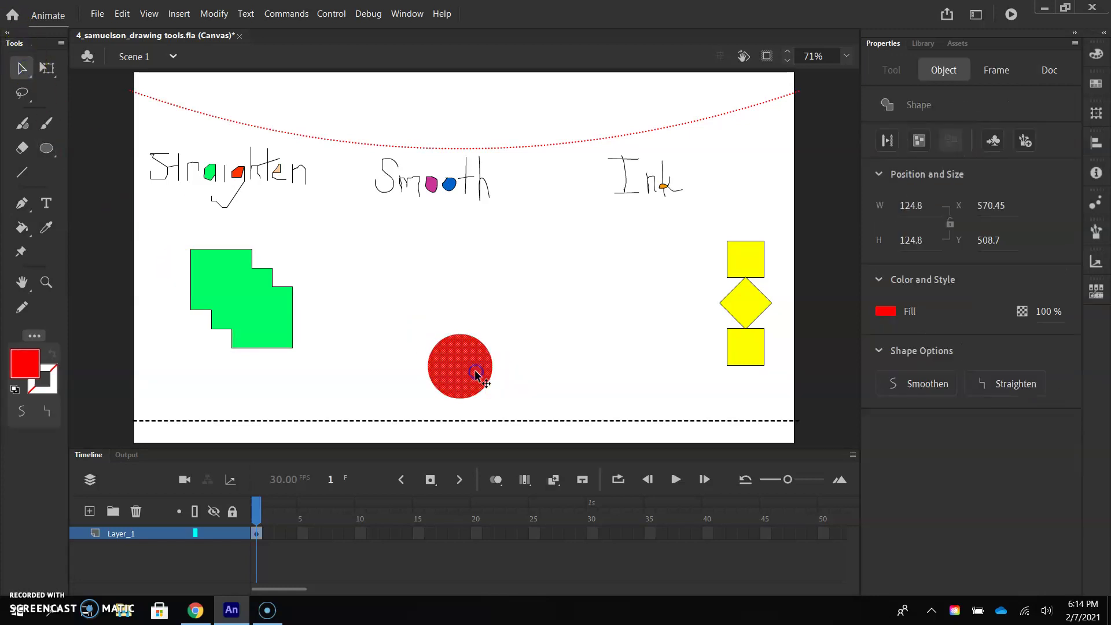
click(607, 230)
Draw a small red circle overlapping the large circle's upper-left edge, select the merged shape, and undo the small circle
click(46, 150)
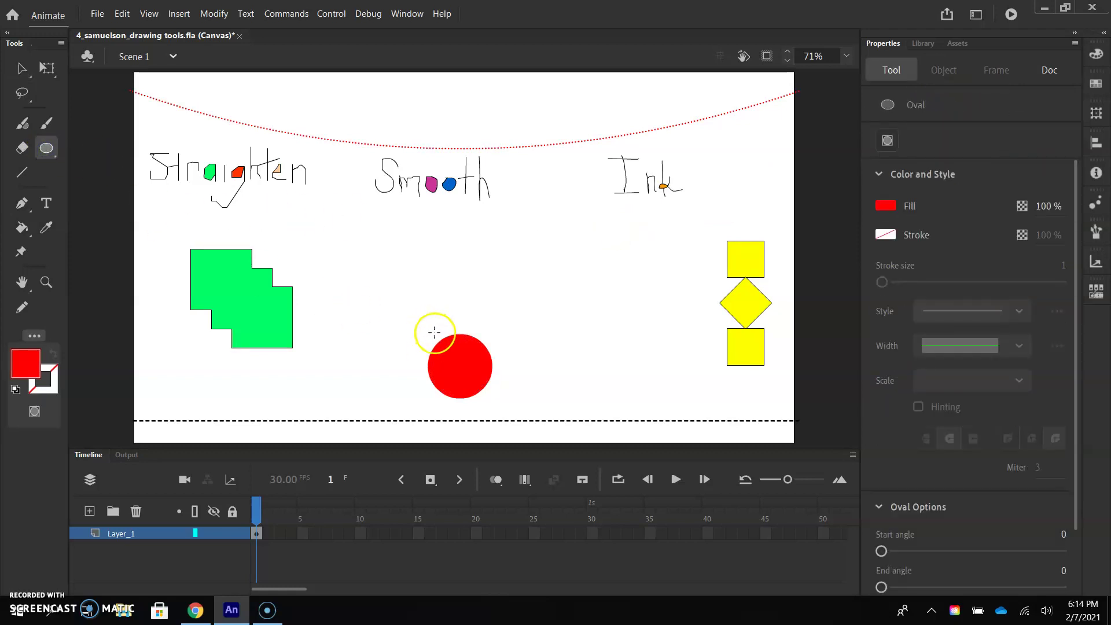
drag(425, 328, 453, 362)
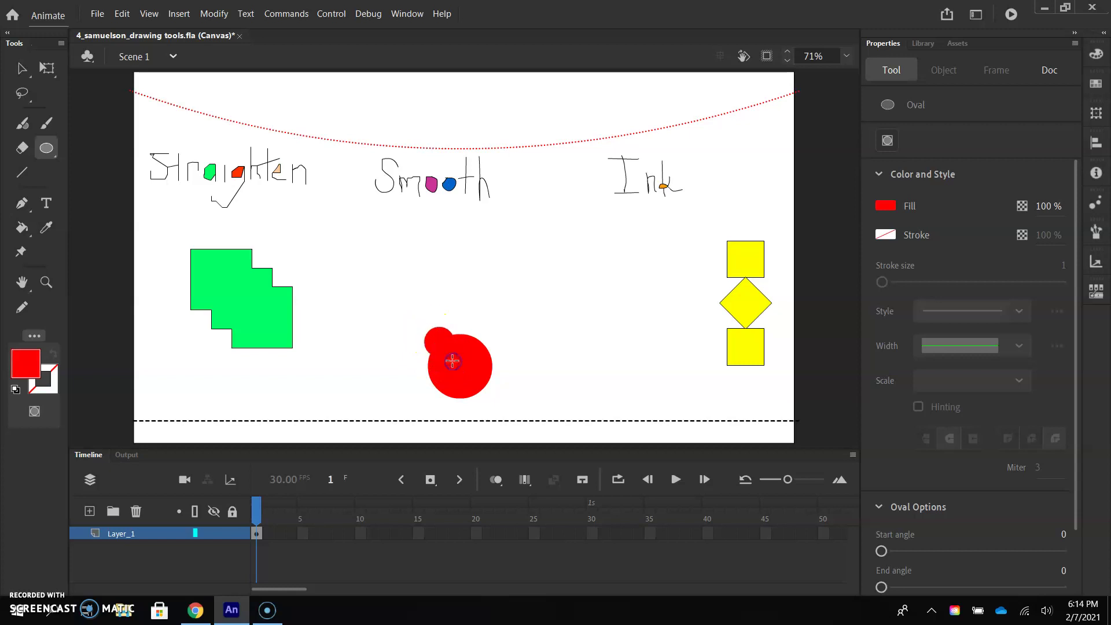
click(22, 67)
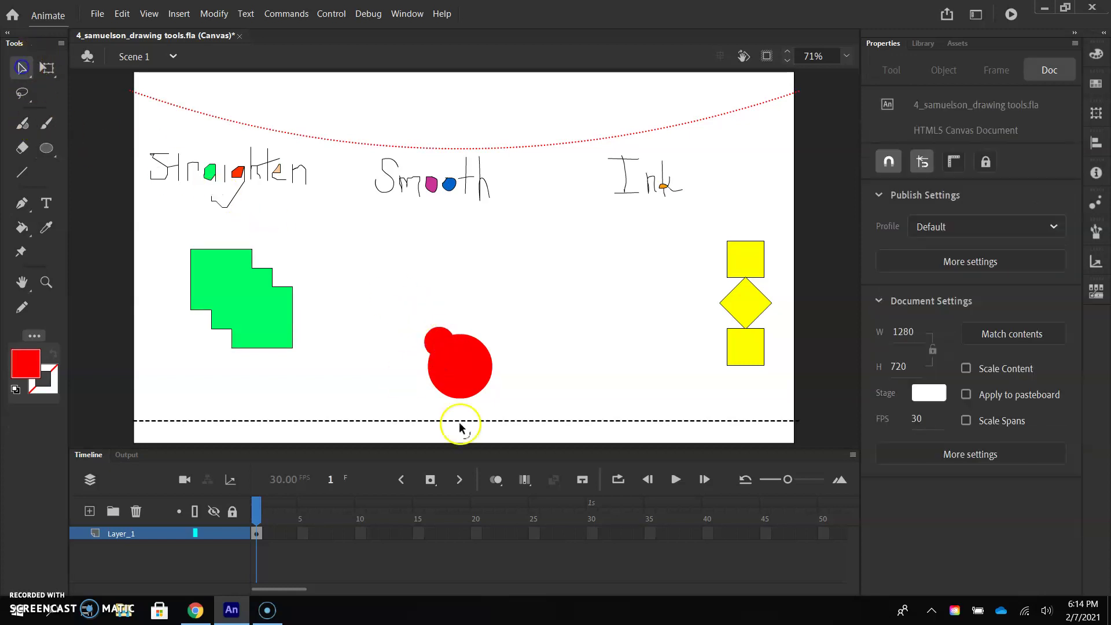
click(458, 372)
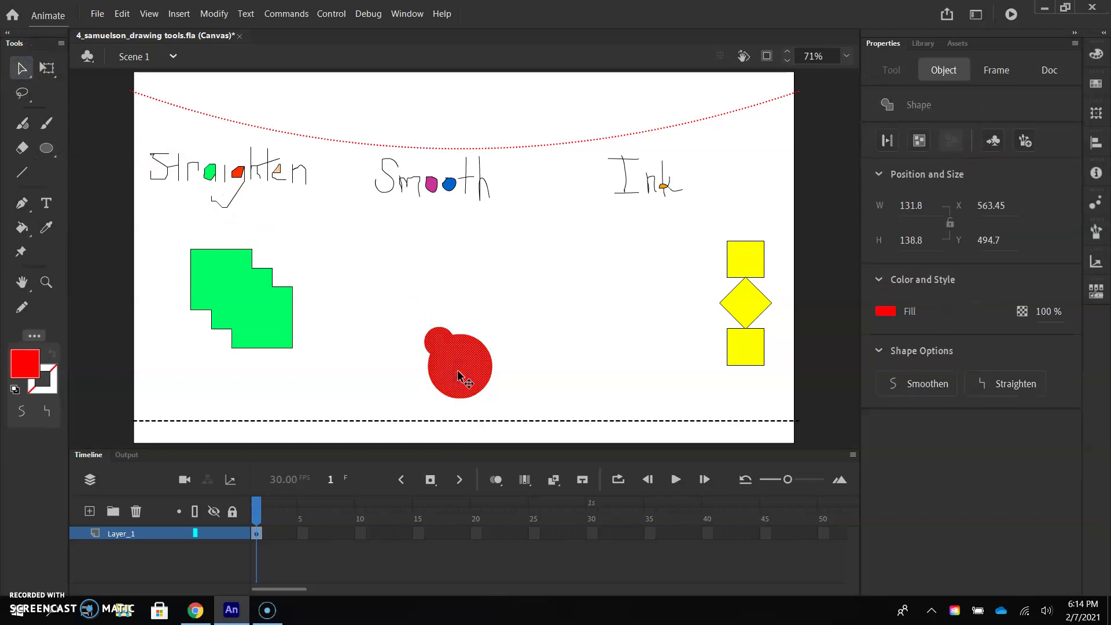
key(ctrl+z)
key(ctrl+z)
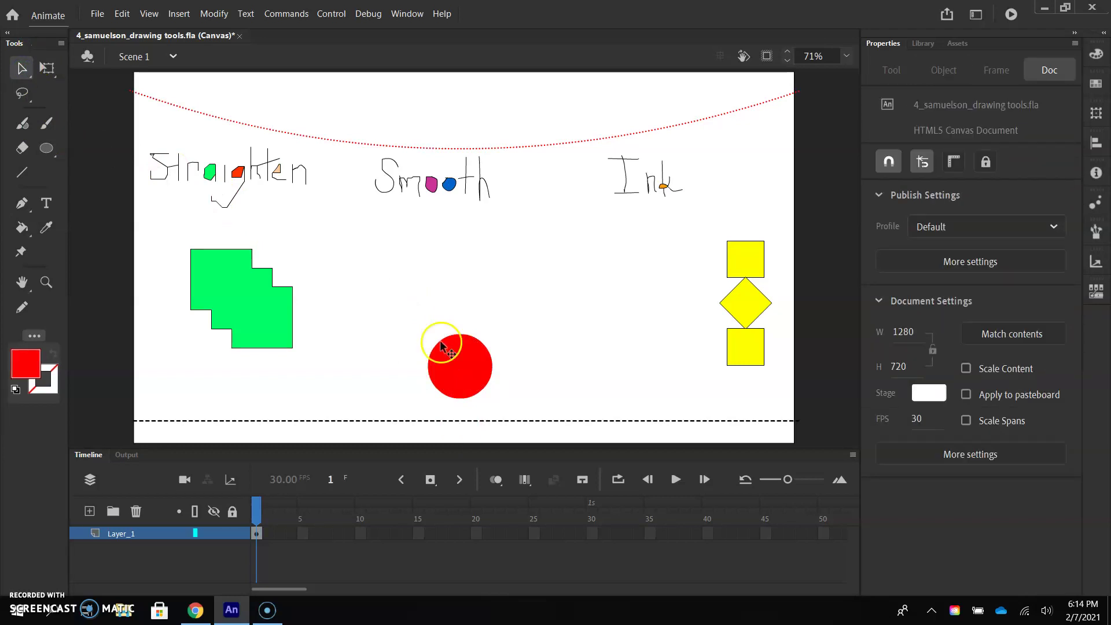
Draw a red circle about 52 px wide just off the large circle's upper left, and duplicate it onto the upper-right edge
click(46, 148)
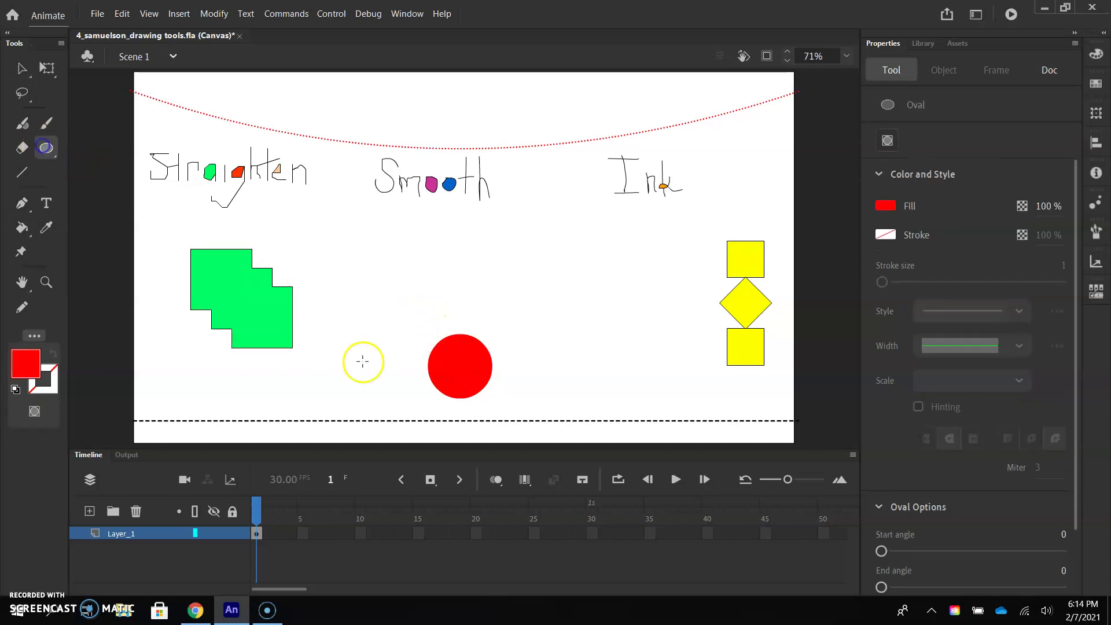
drag(415, 314, 439, 335)
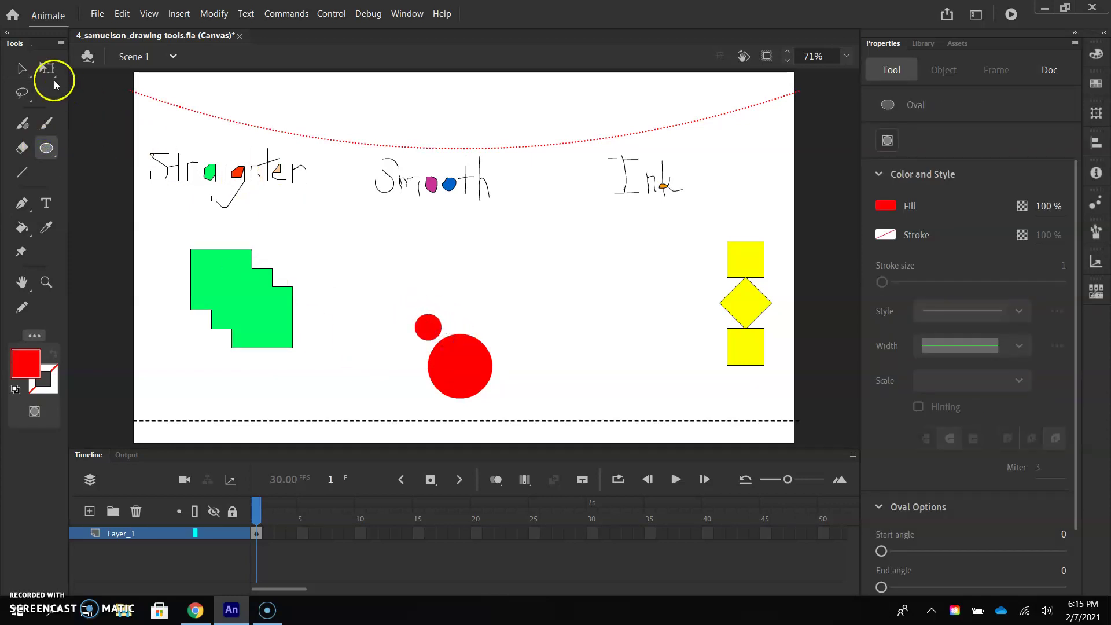
click(22, 68)
click(434, 326)
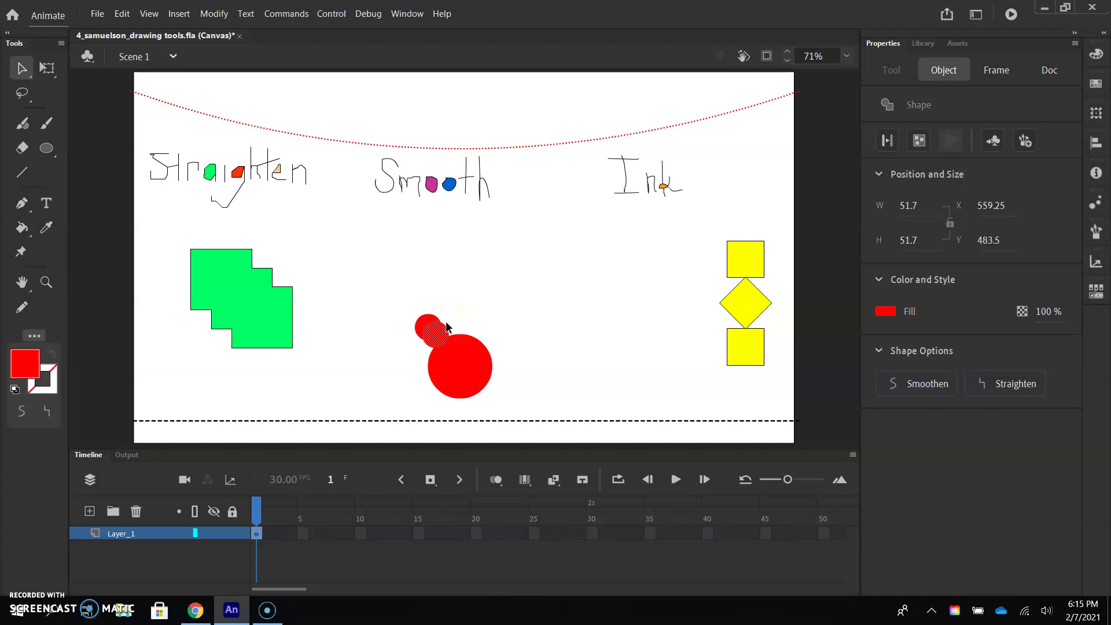
key(ctrl+z)
key(ctrl+d)
drag(436, 337, 487, 330)
click(423, 331)
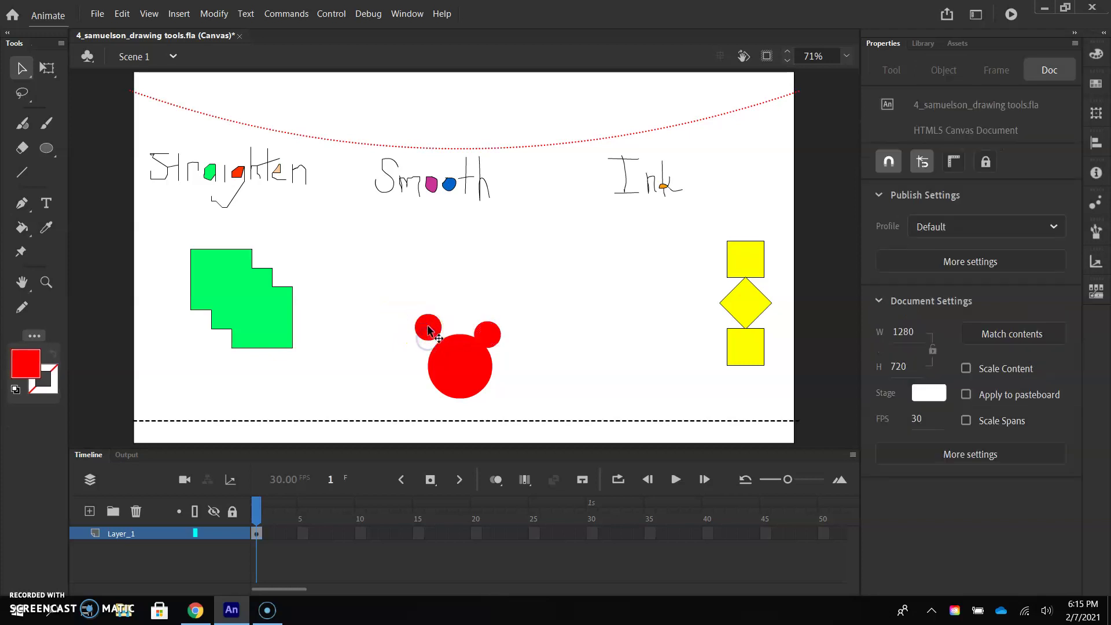
Nudge the upper-left red circle to X 552.4, Y 485.05 so it overlaps the large circle, and select the merged shape to check it
click(429, 329)
drag(430, 335, 433, 338)
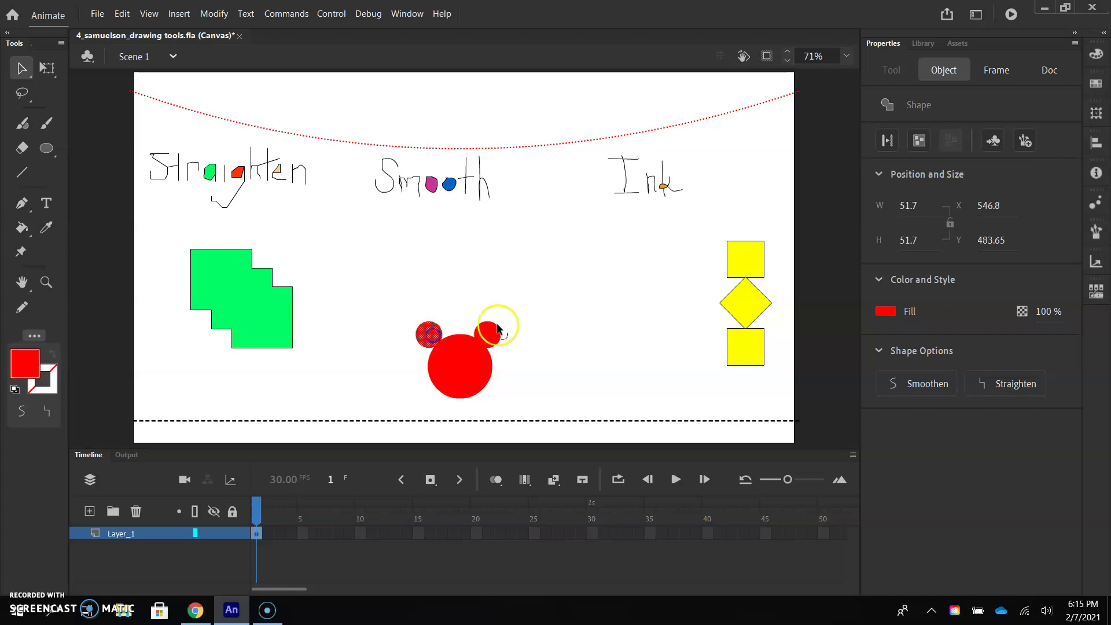
key(Right)
key(Right)
key(Down)
key(Right)
key(Right)
click(533, 363)
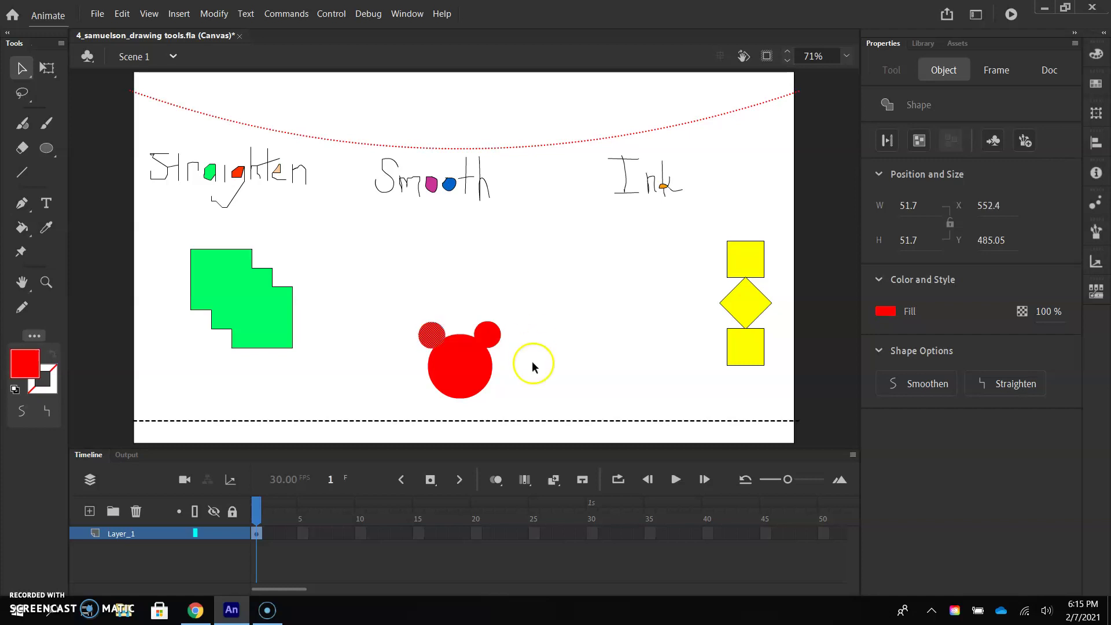
click(453, 386)
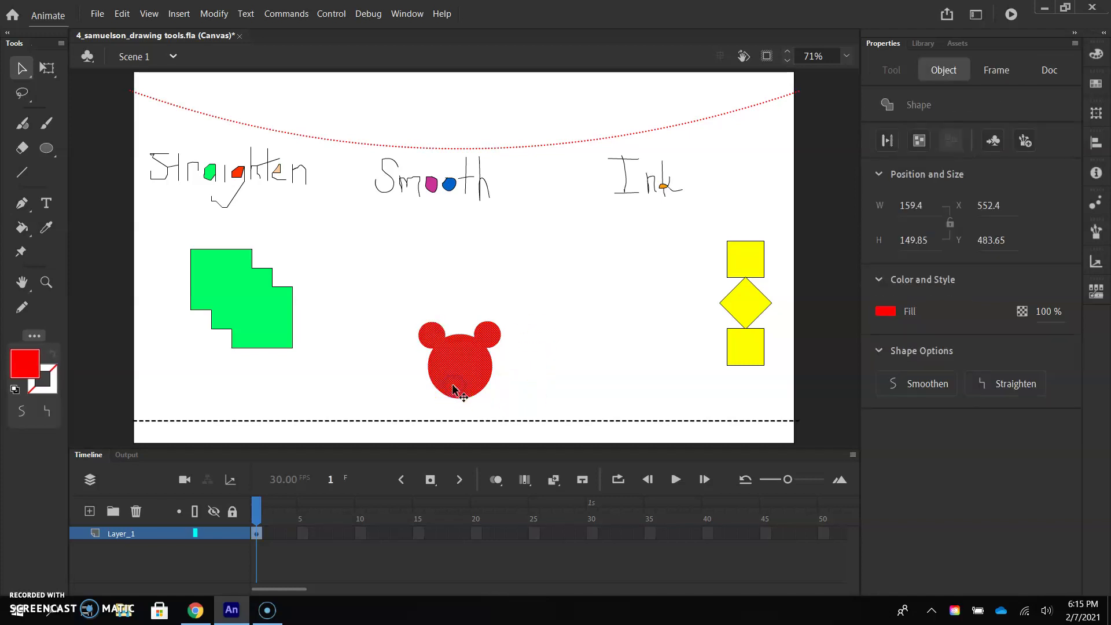
click(496, 307)
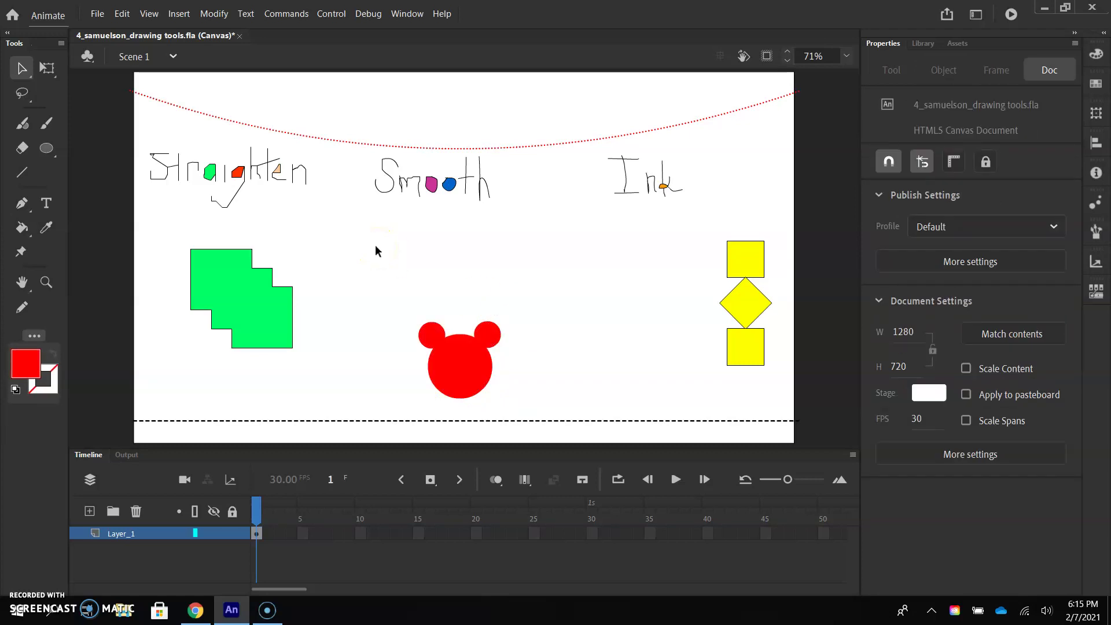
Outline the merged red mouse-head shape with the Ink Bottle tool, using a black stroke of size 2
click(23, 229)
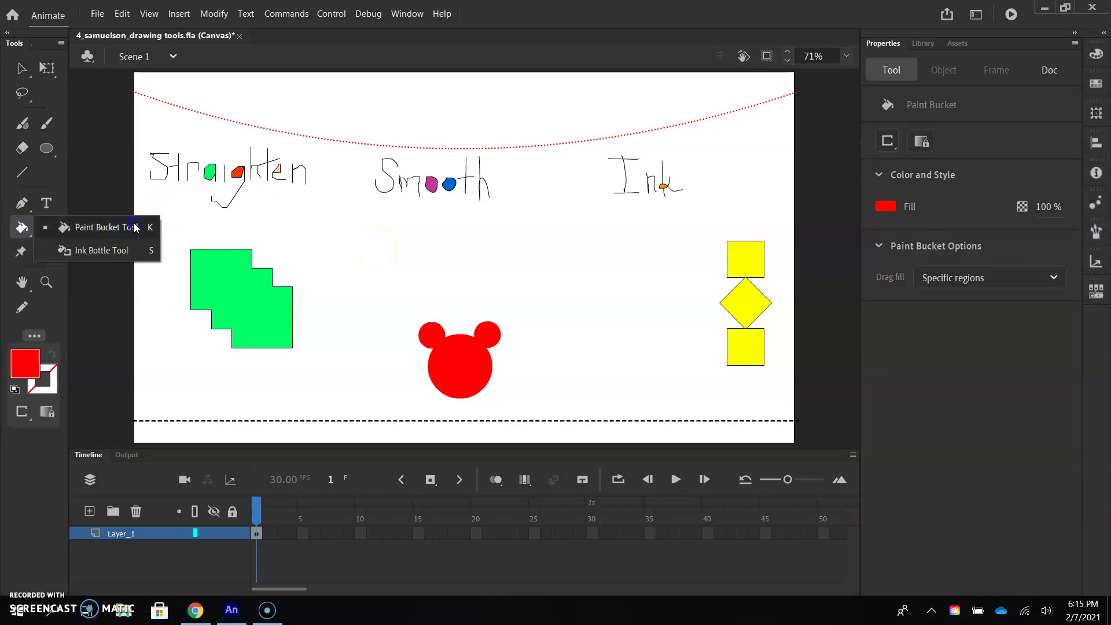
click(93, 250)
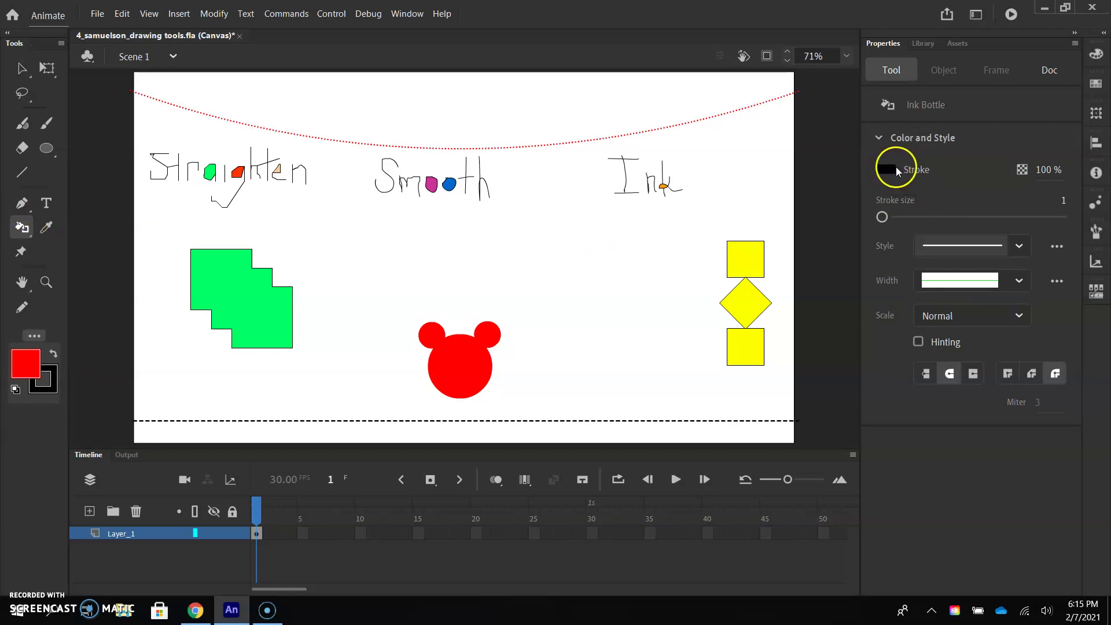
click(474, 337)
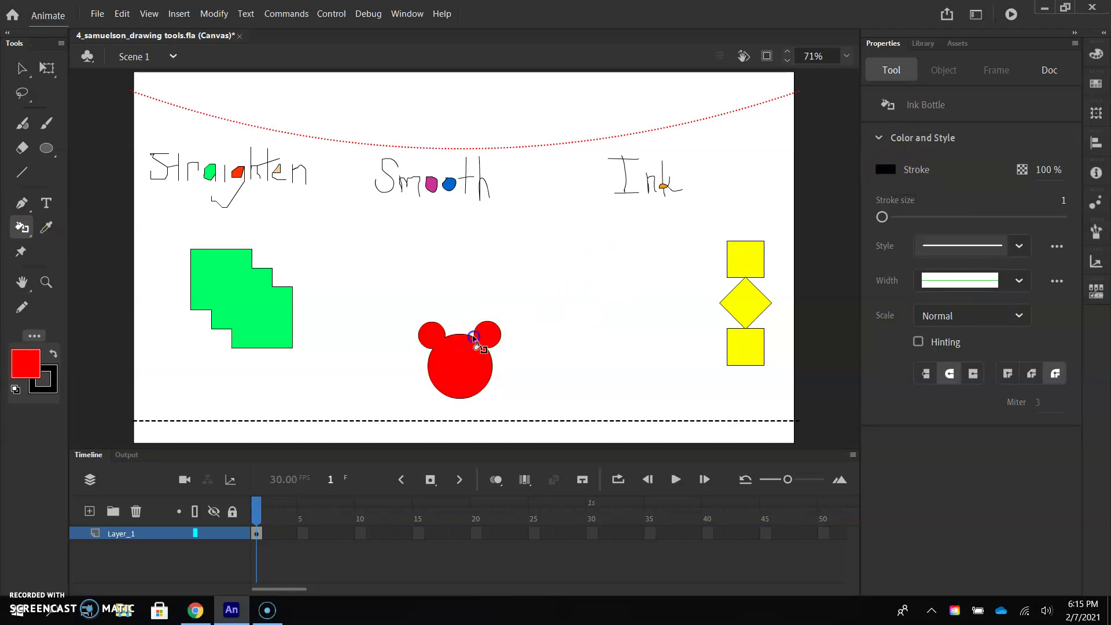
key(ctrl+z)
click(1065, 201)
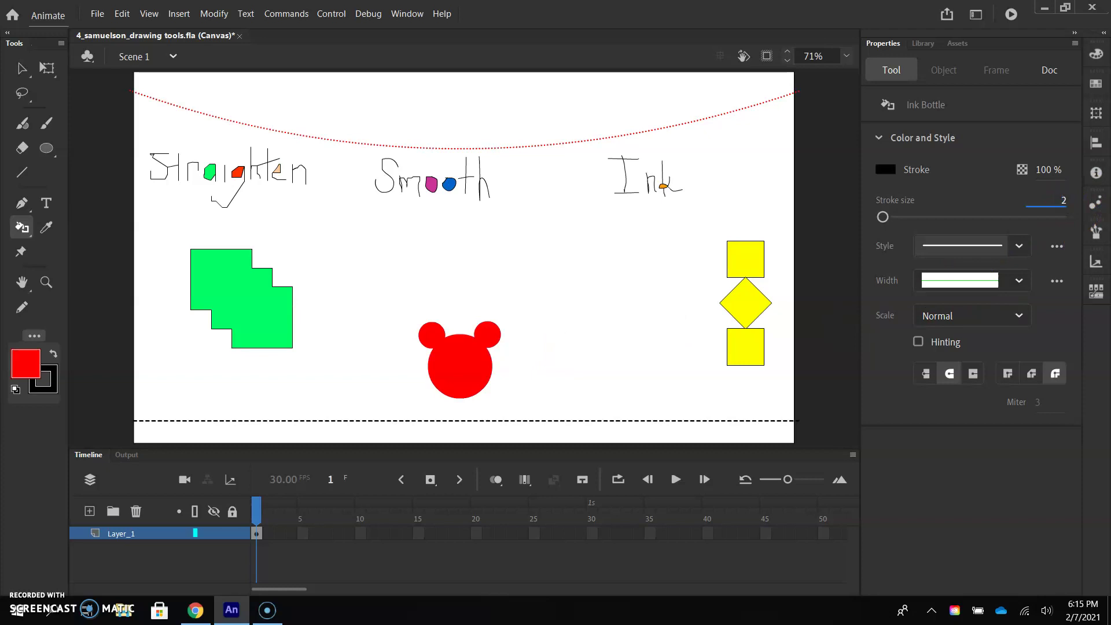
text(2)
click(490, 360)
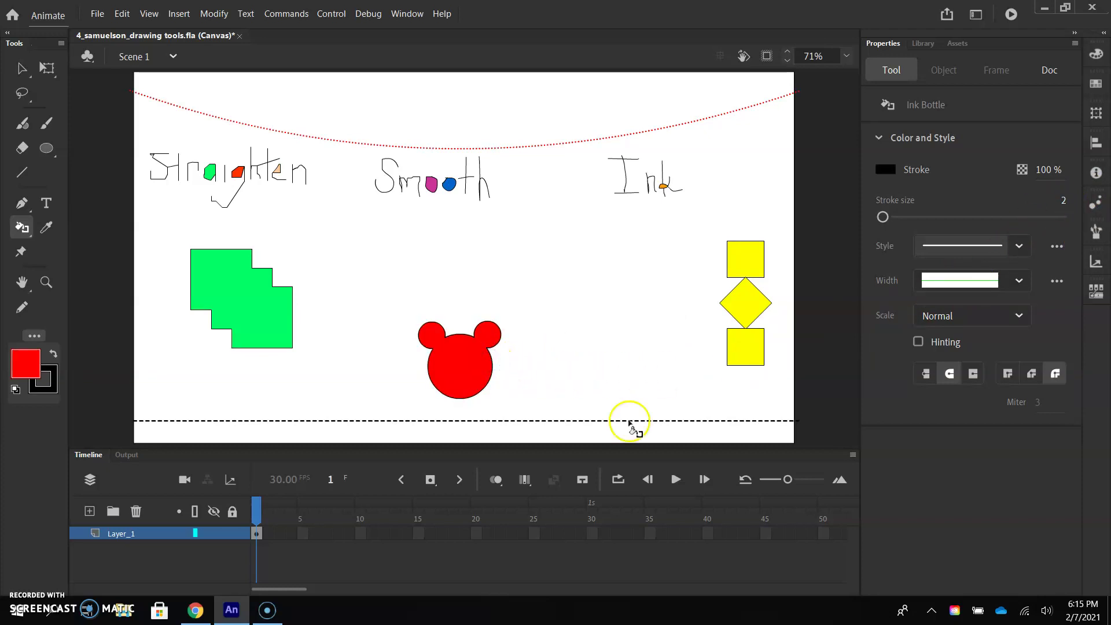
Combine the mouse head's fill and outline into one drawing object, and move it up beside the green shape, about X 317, Y 264
click(22, 68)
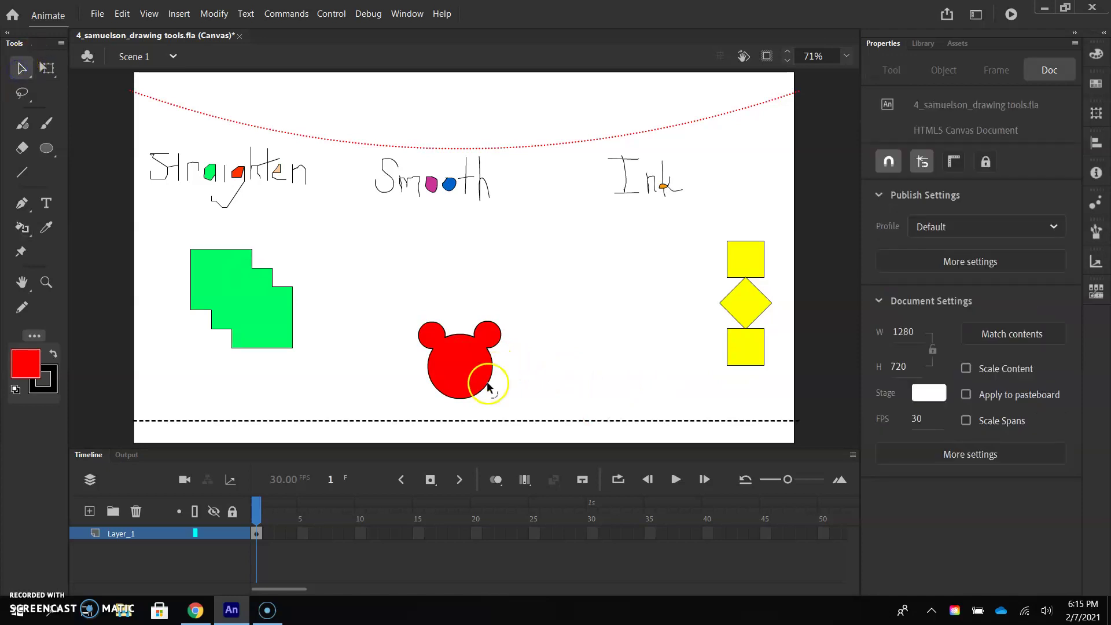
click(487, 386)
double_click(480, 381)
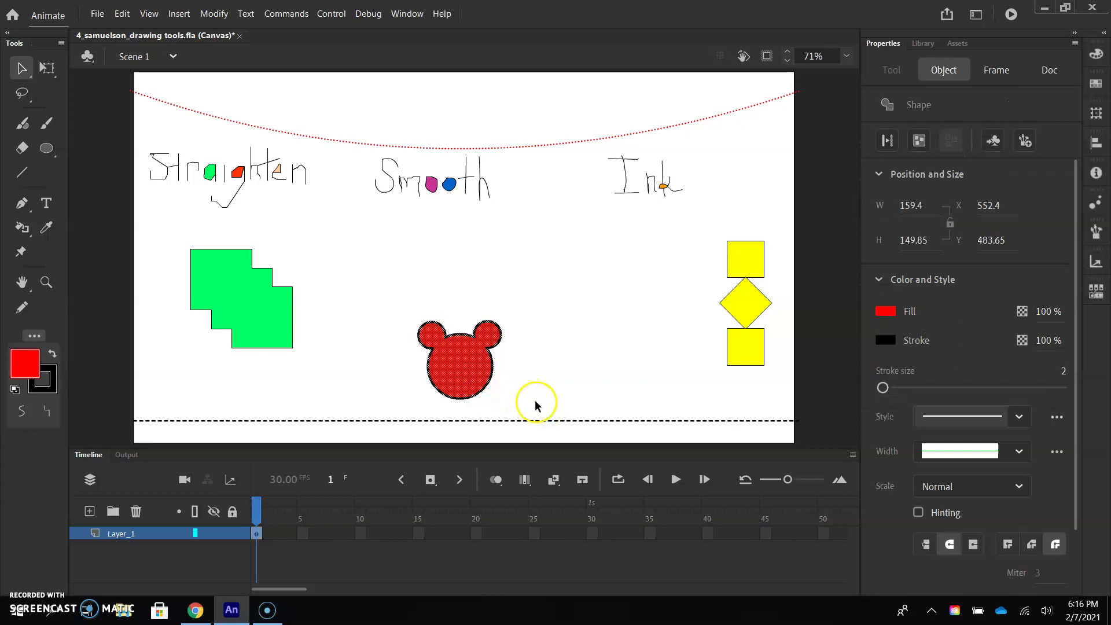
click(217, 15)
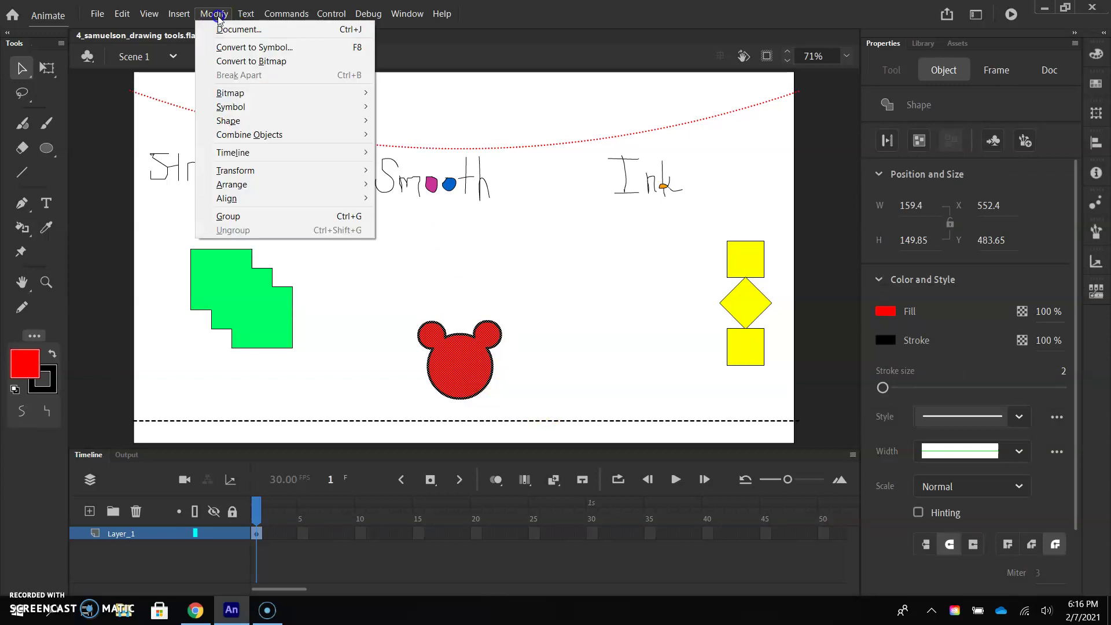
mouse_move(329, 135)
click(417, 153)
mouse_move(470, 370)
mouse_down()
mouse_move(556, 281)
mouse_move(405, 289)
mouse_move(348, 255)
mouse_up()
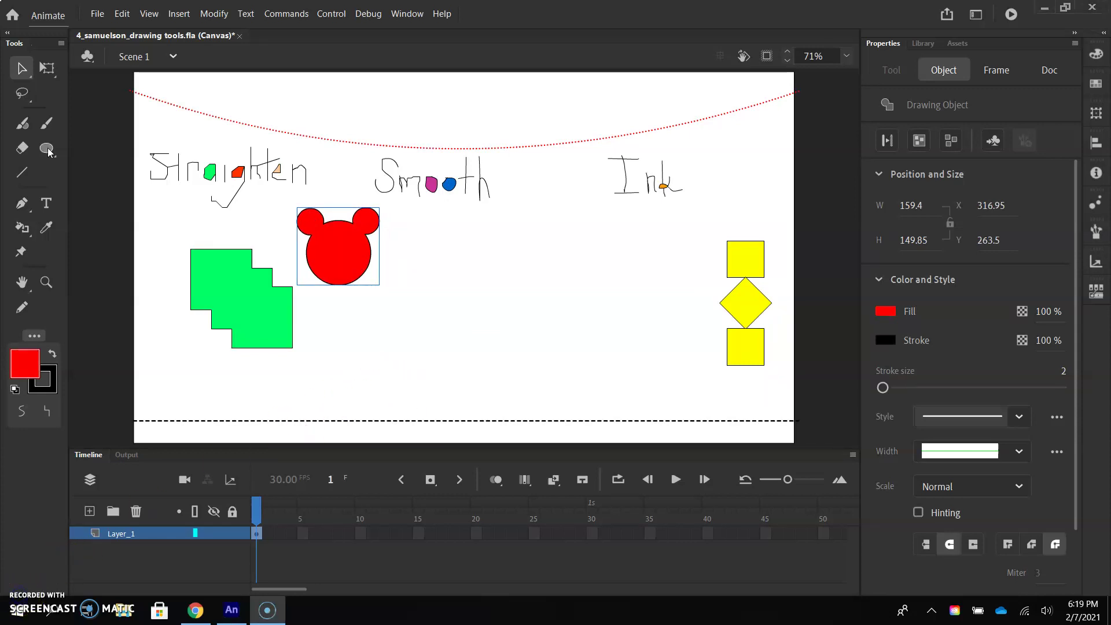
Set up the Oval tool with a red radial gradient fill and no stroke
click(47, 148)
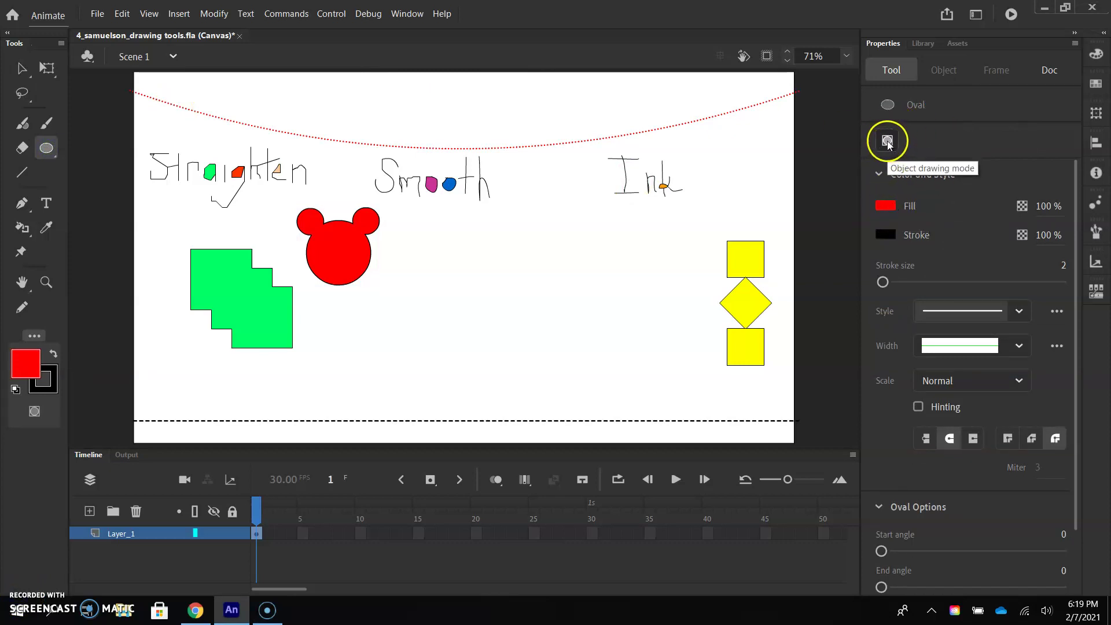
click(880, 207)
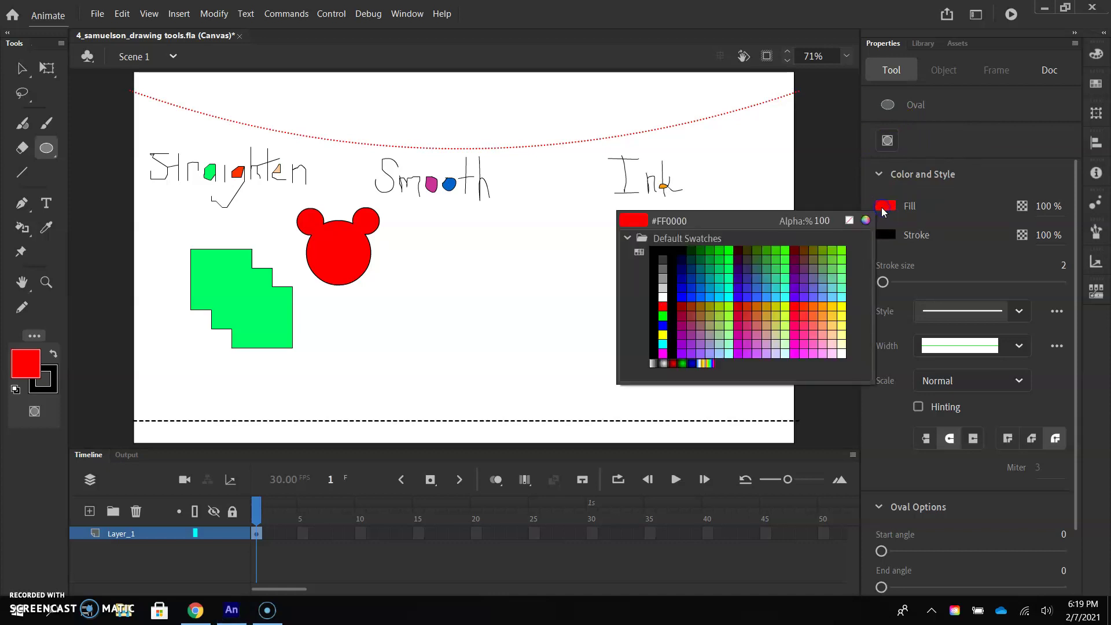
click(678, 359)
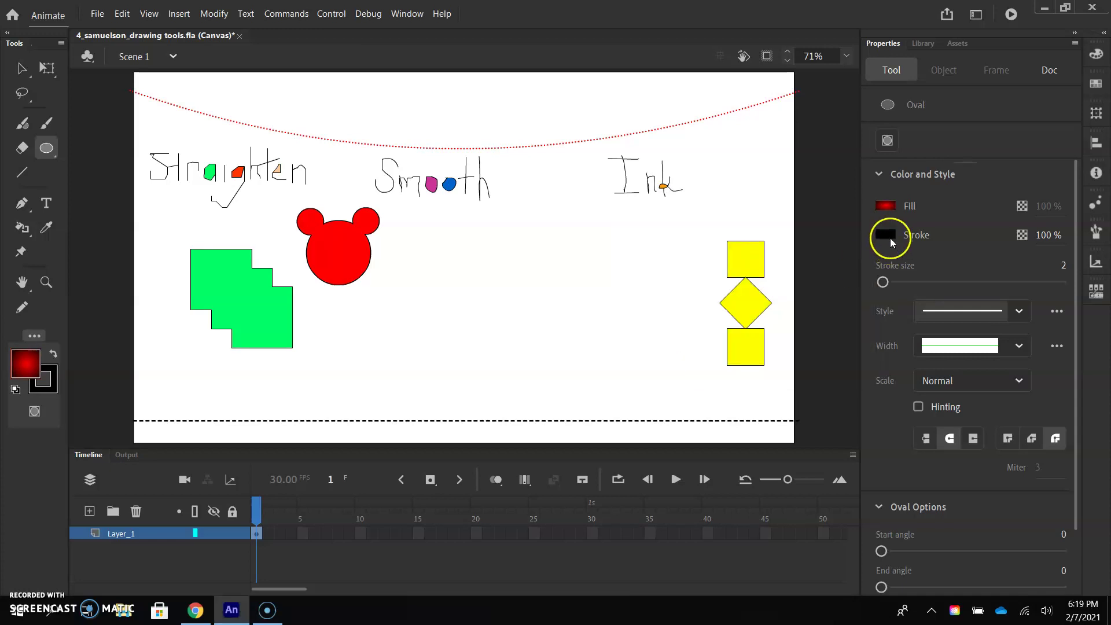
click(888, 237)
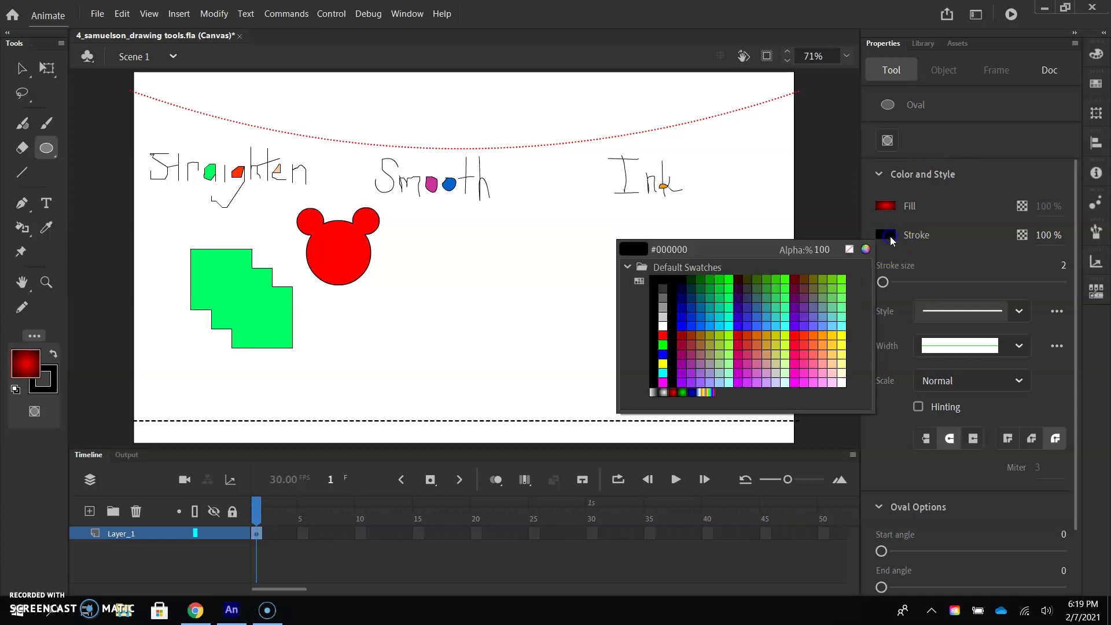
click(848, 251)
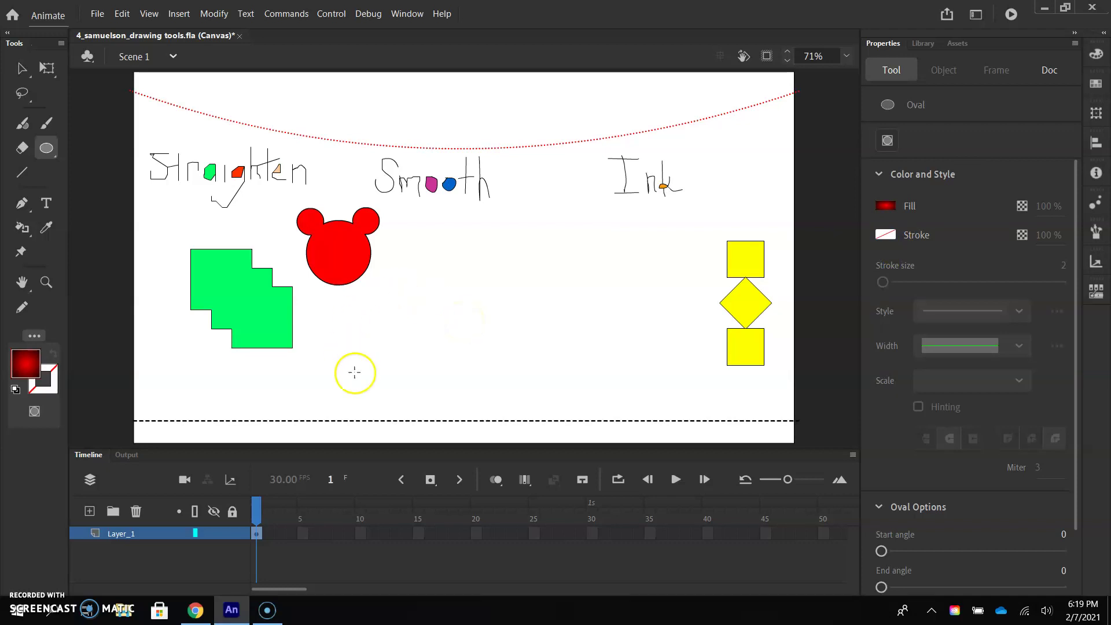
With Object Drawing mode on, draw a red gradient circle about 146 px wide near X 460, Y 523, and select it
click(888, 141)
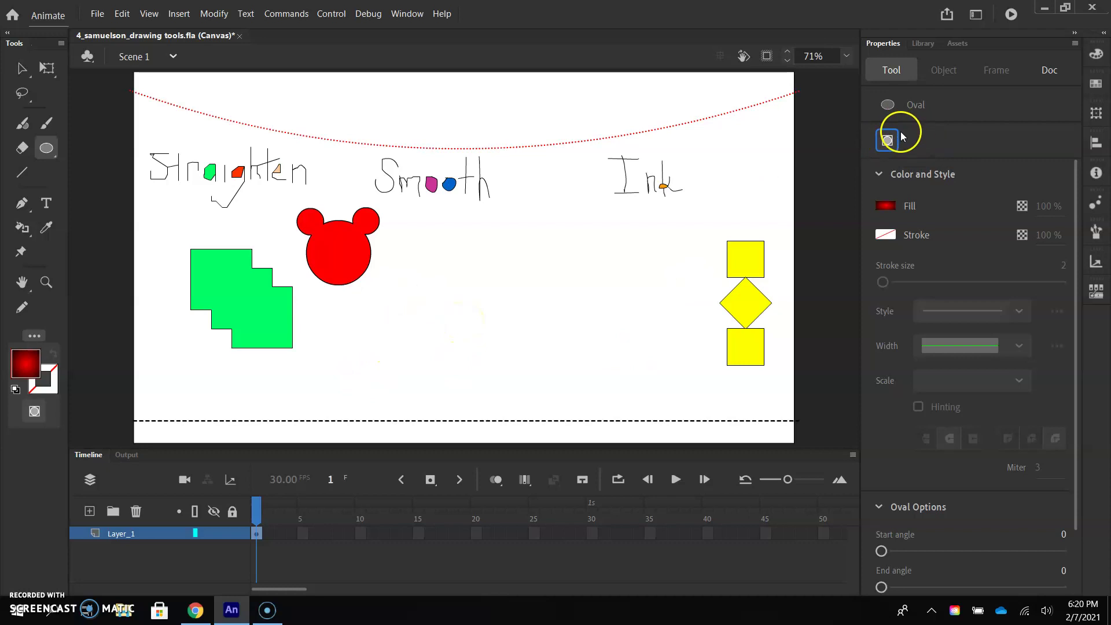
click(887, 144)
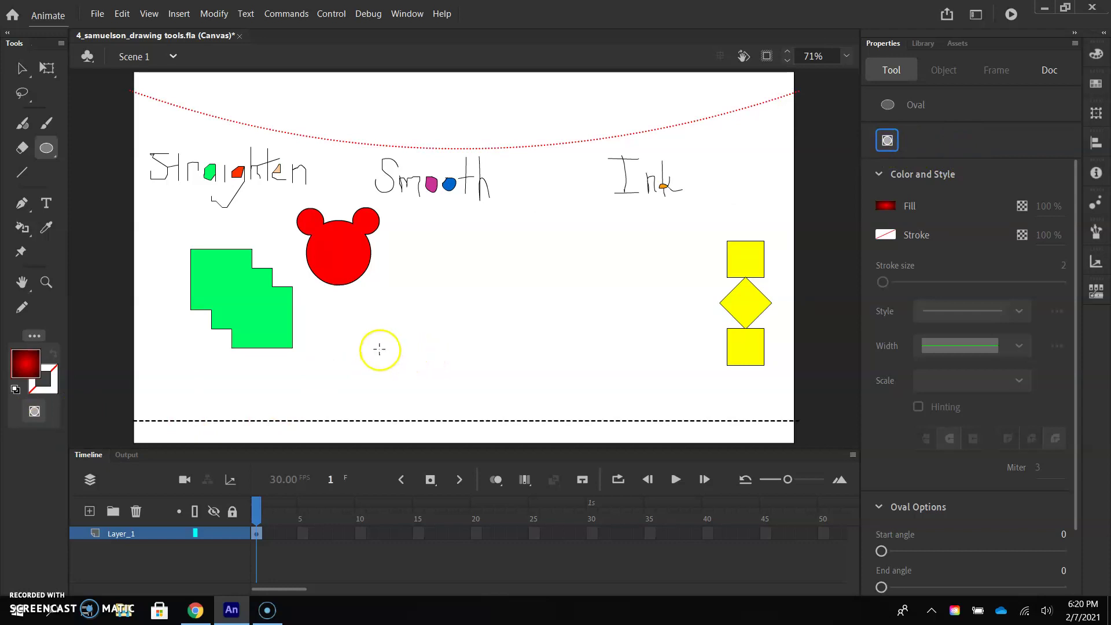
drag(371, 342, 446, 404)
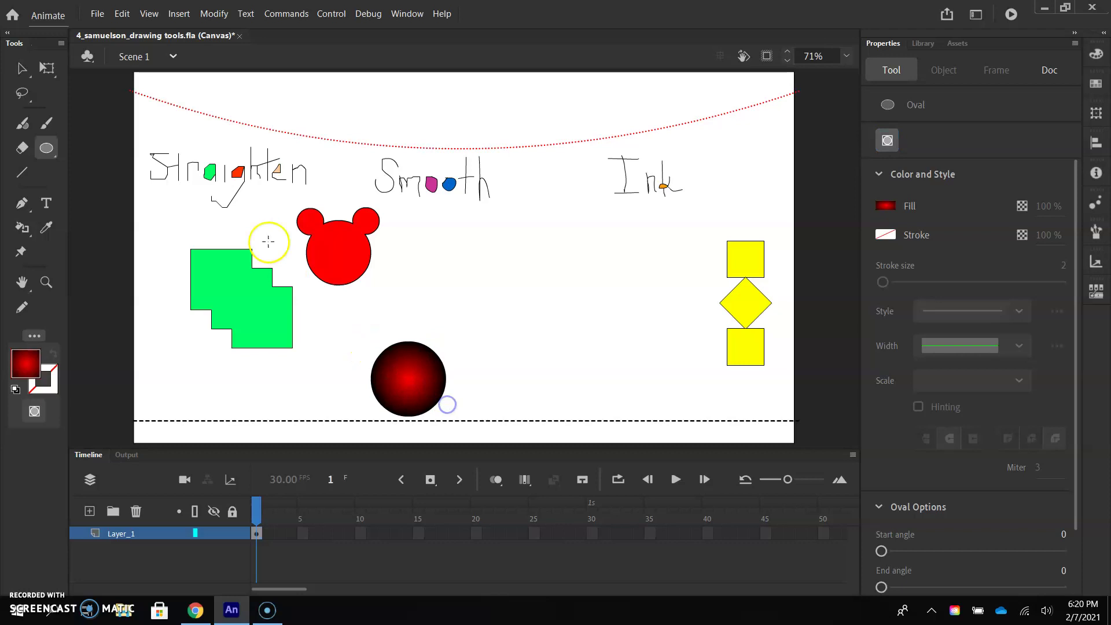
click(22, 68)
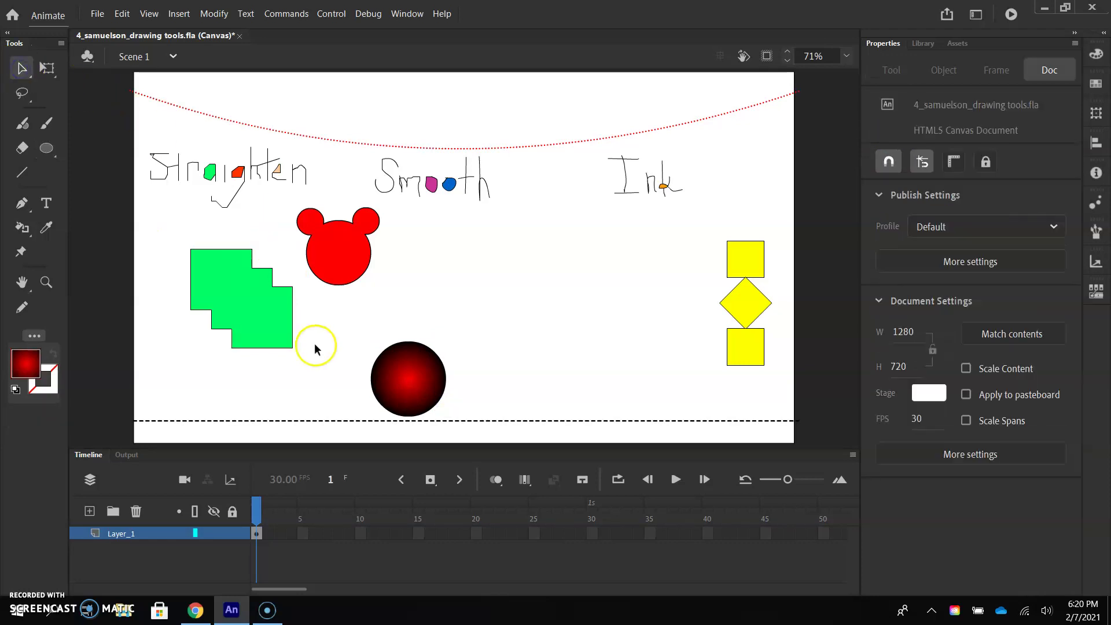
click(407, 385)
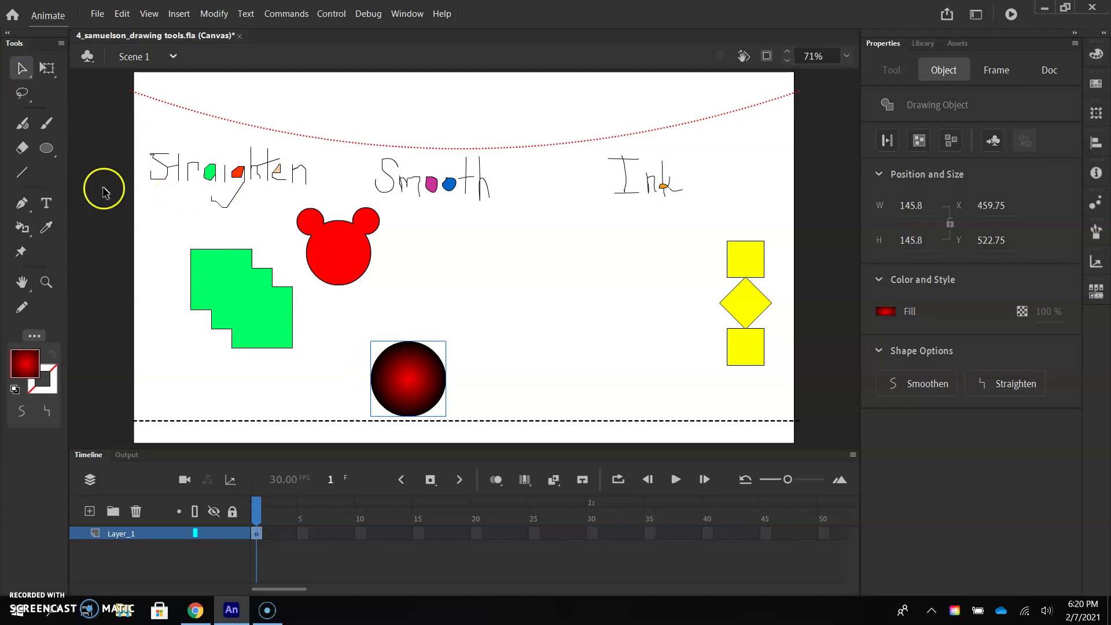
Draw an Oval Primitive circle about 96 px wide with a green radial gradient fill, just above the red gradient circle
click(47, 149)
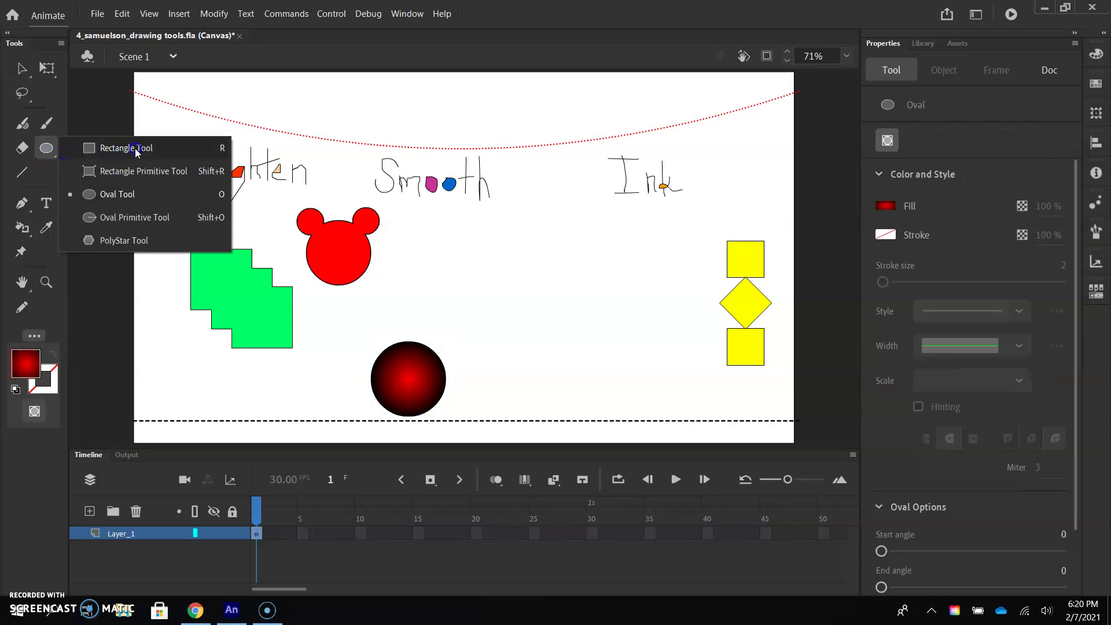
click(139, 221)
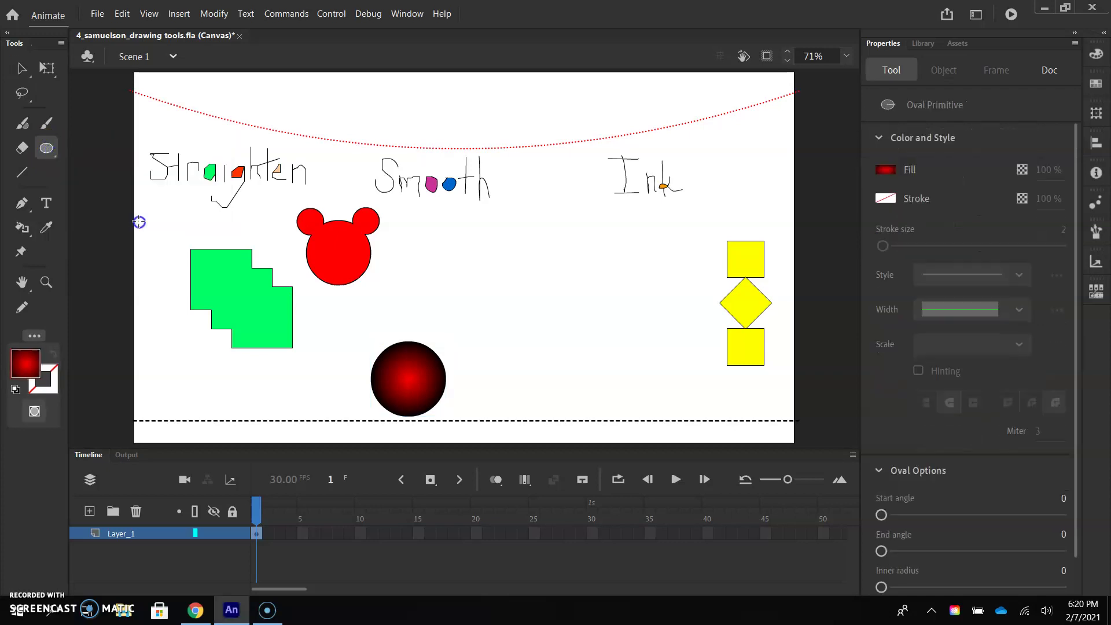
click(886, 170)
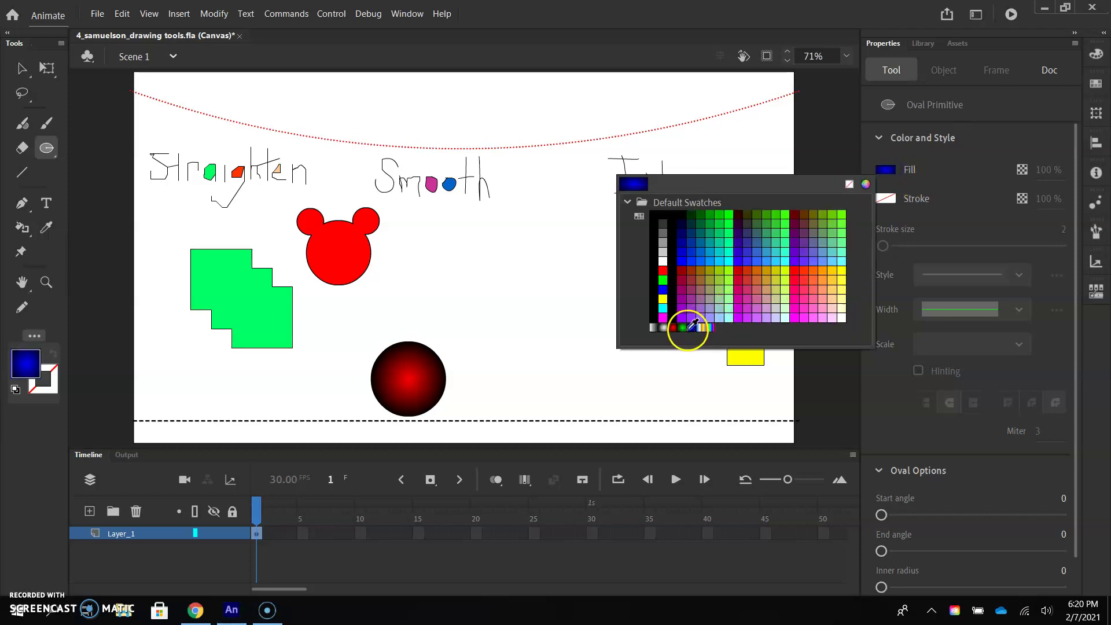
click(684, 328)
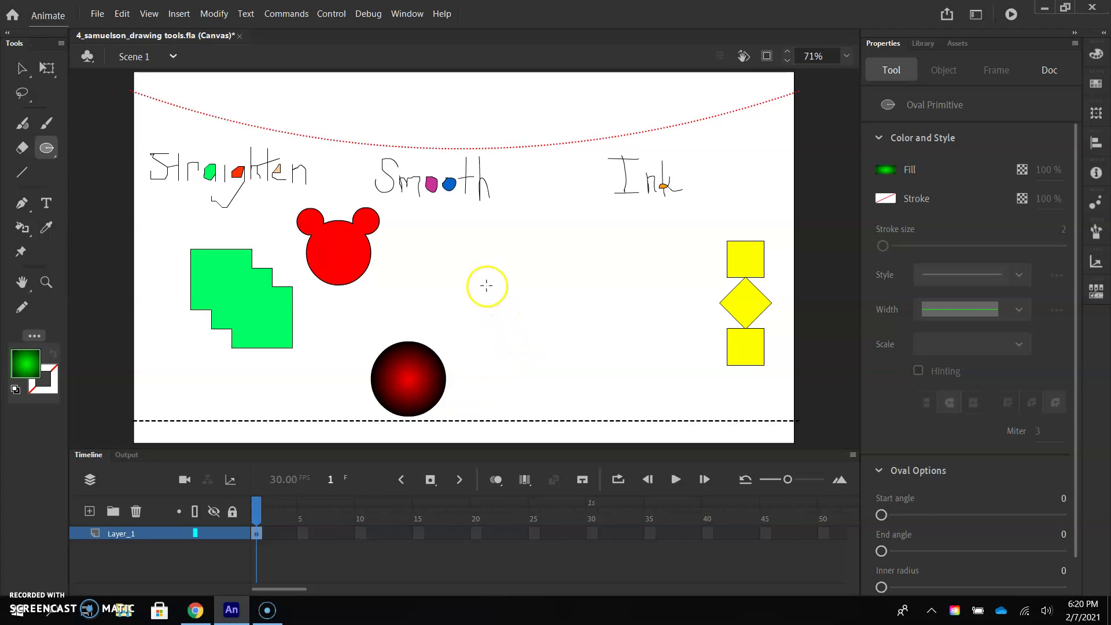
drag(387, 291, 435, 343)
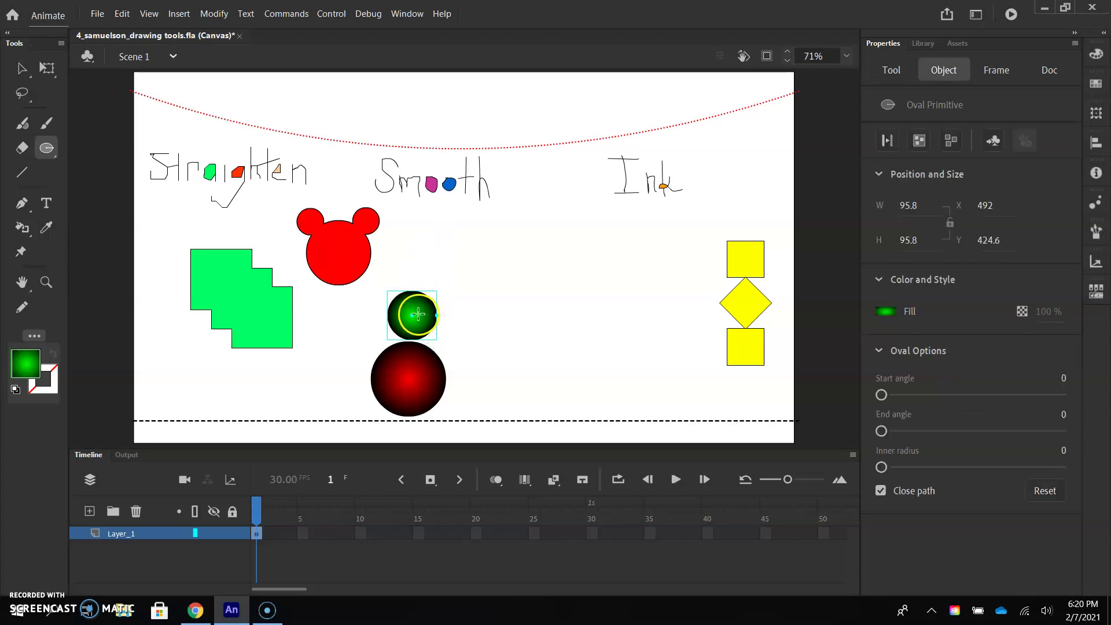
Cut a center hole in the green oval primitive with an inner radius of 15, undoing a first mistaken oval drawn over it
key(ctrl+equal)
key(ctrl+equal)
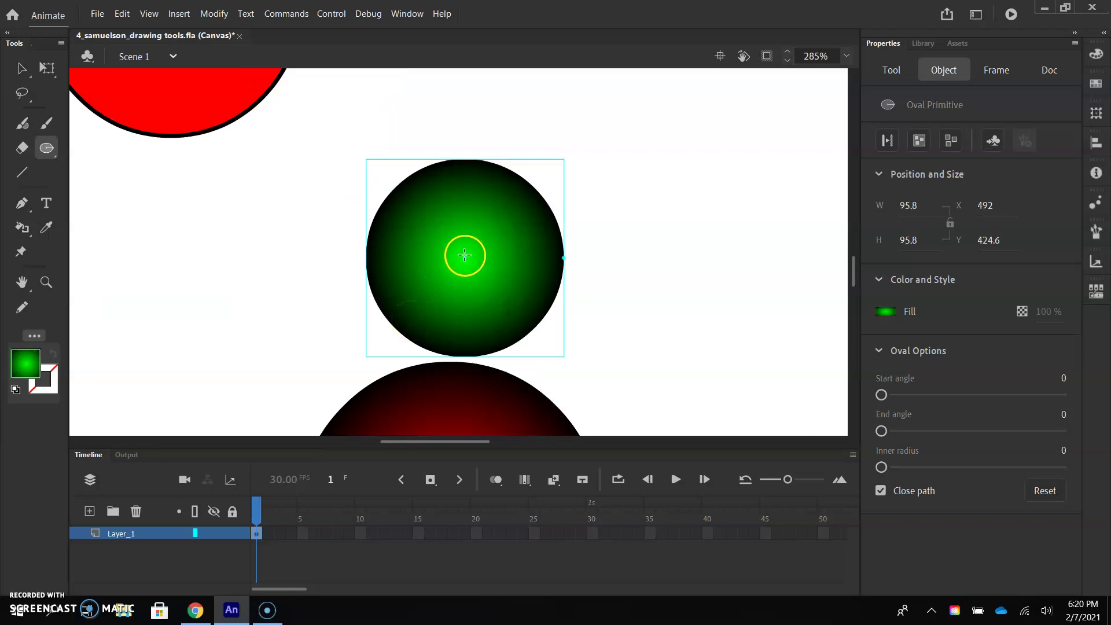
drag(464, 257, 484, 276)
key(ctrl+z)
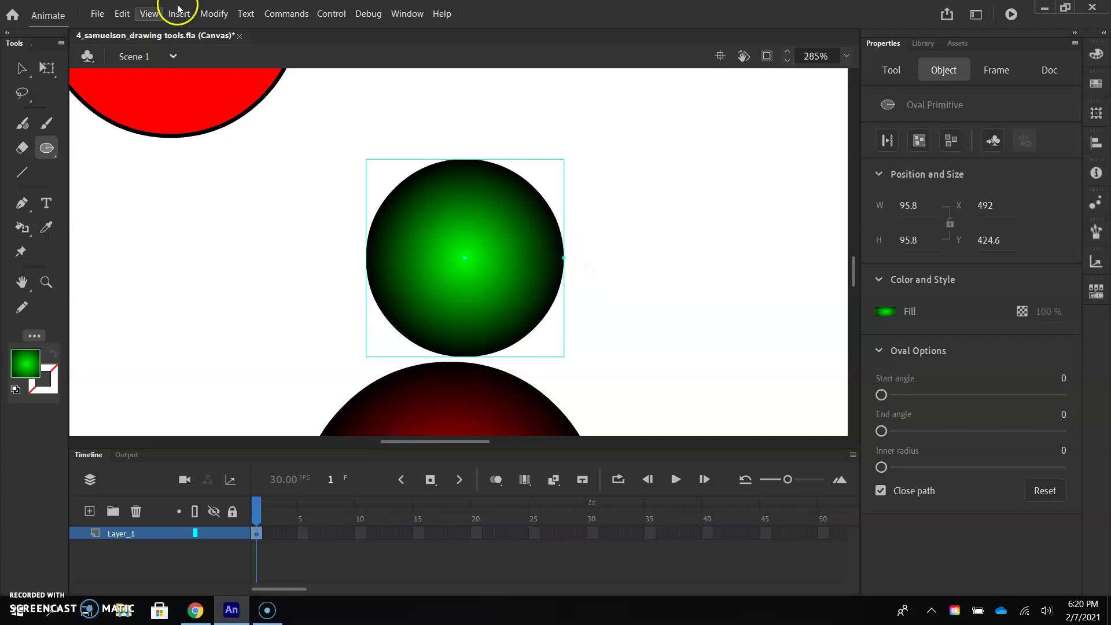
click(23, 68)
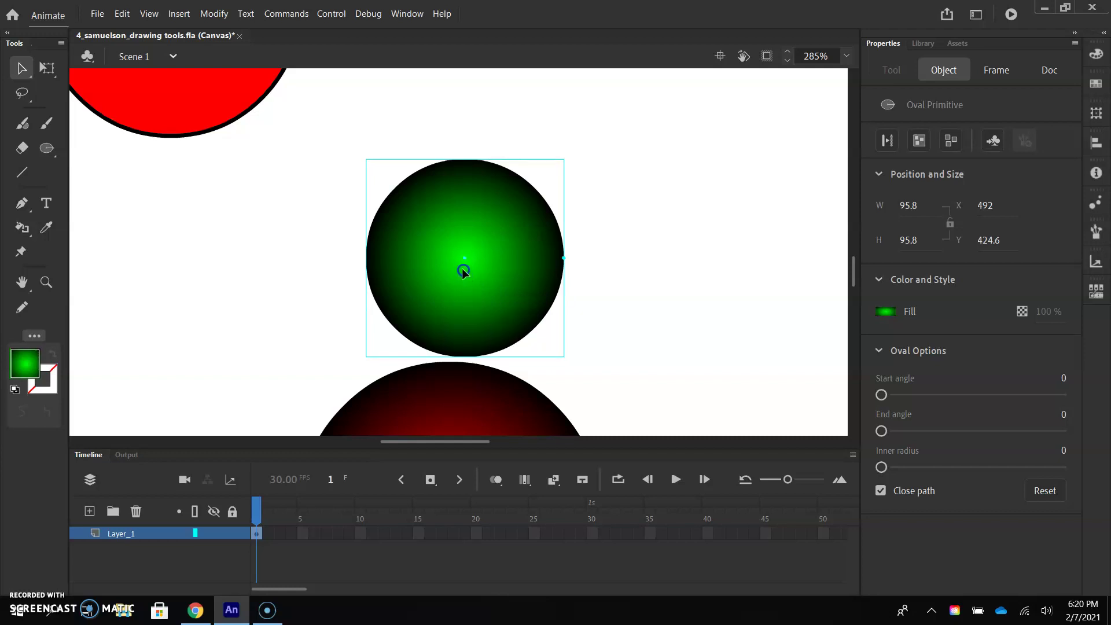
drag(470, 277, 480, 286)
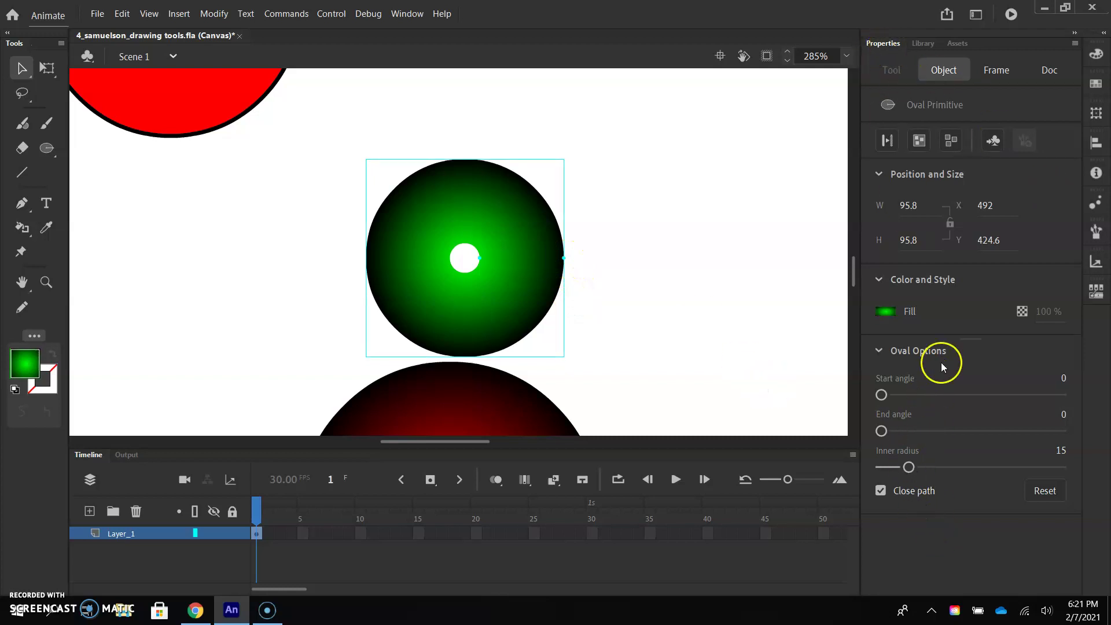
Try inner radius values of 26 and 22 on the green oval primitive, and reset its oval options
mouse_move(911, 469)
mouse_down()
mouse_move(947, 470)
mouse_move(913, 470)
mouse_move(932, 471)
mouse_up()
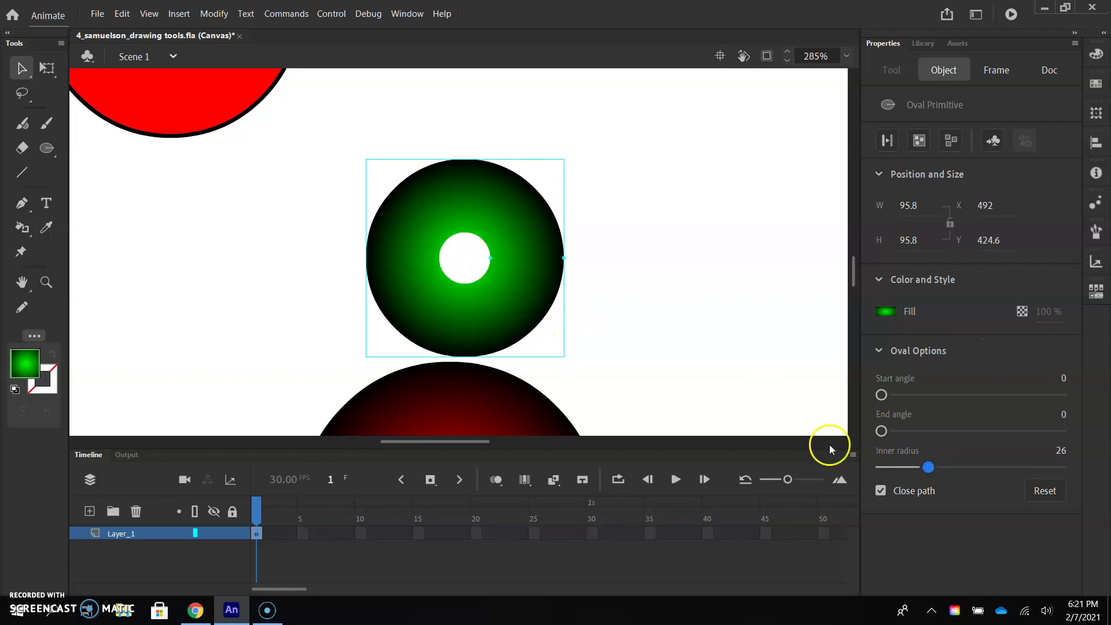
mouse_move(934, 469)
mouse_down()
mouse_move(916, 469)
mouse_move(926, 469)
mouse_up()
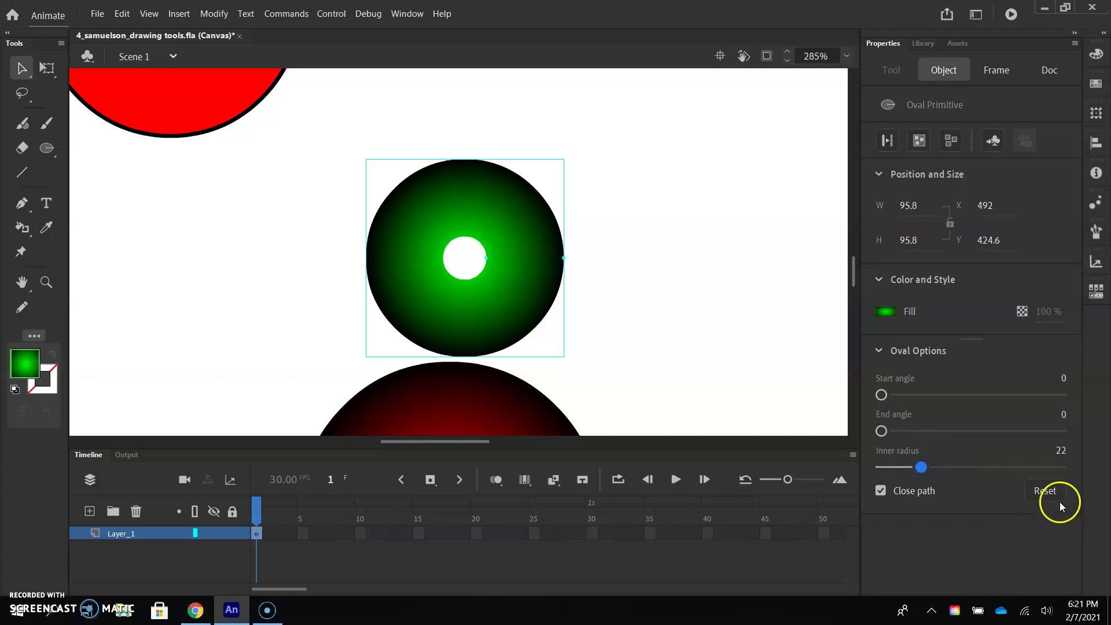
click(1047, 490)
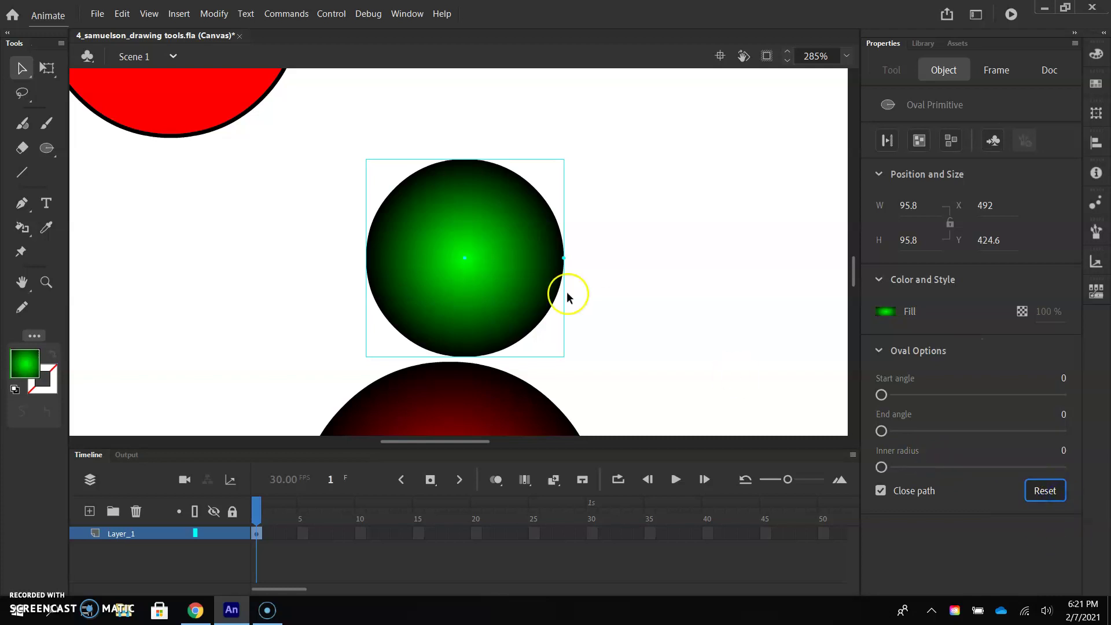
Set the green oval primitive's inner radius to 19 and fit the whole stage in the window
click(917, 467)
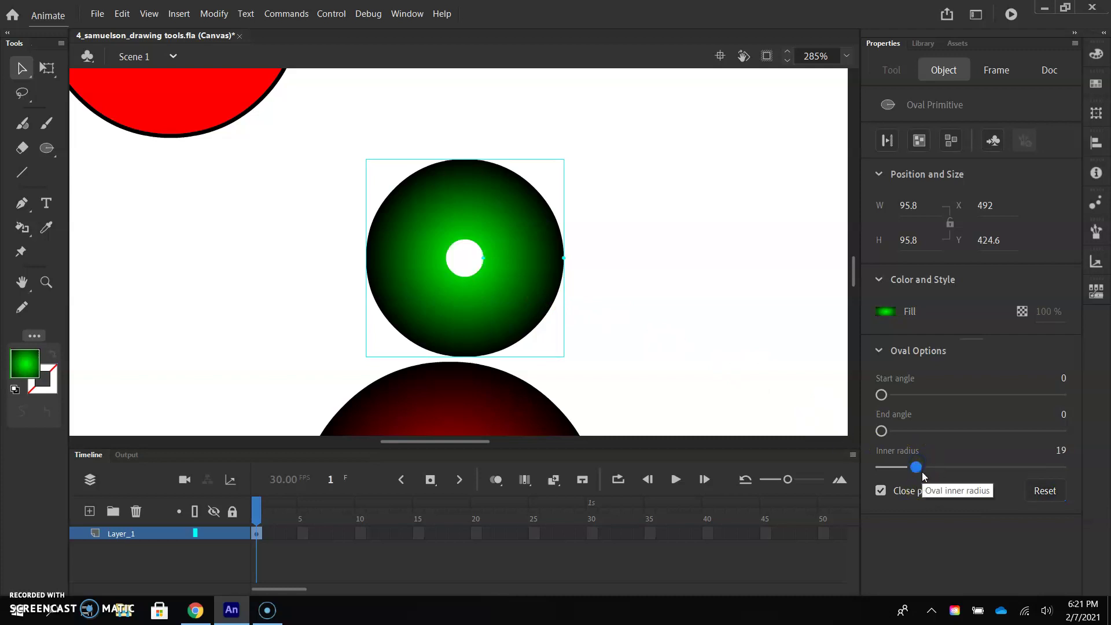
click(846, 56)
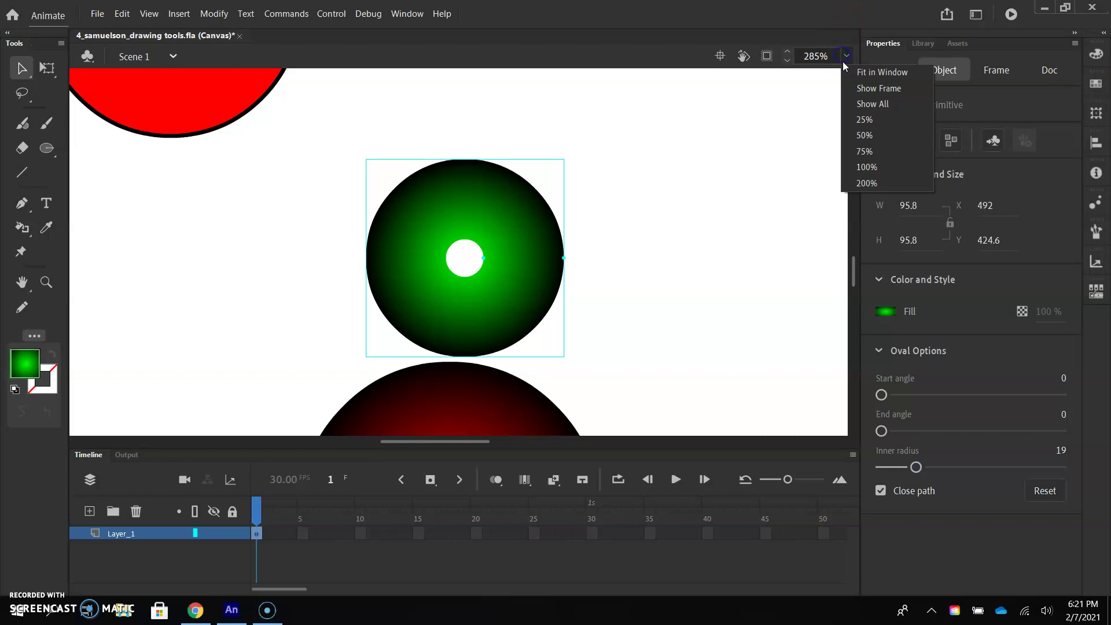
click(880, 72)
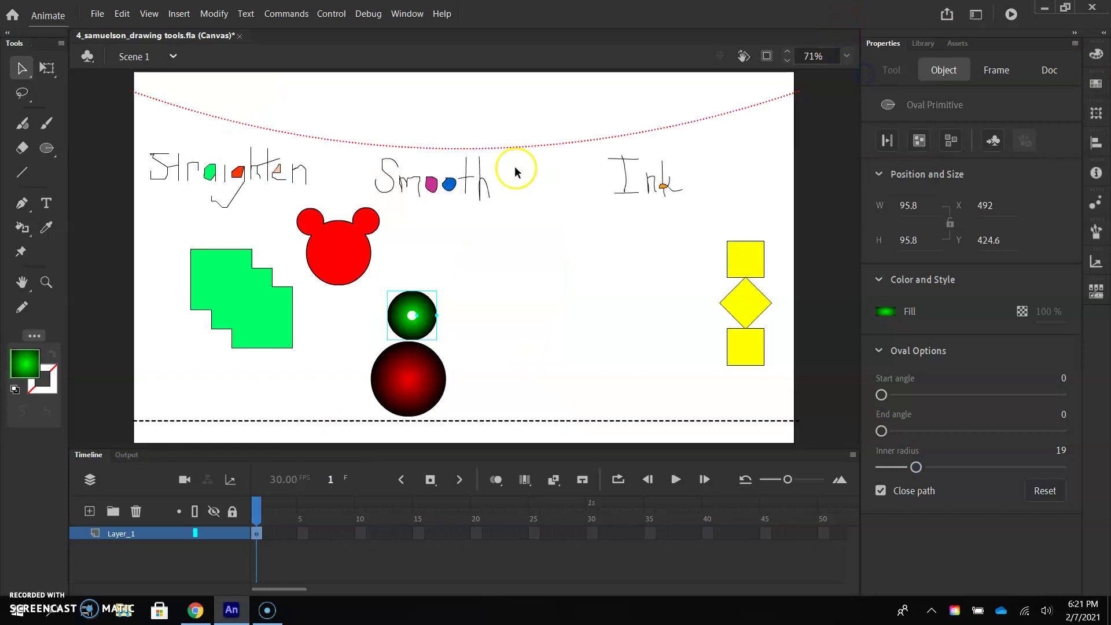
Draw an Oval Primitive circle about 83 px wide with a blue radial gradient fill, just above the green one
click(47, 150)
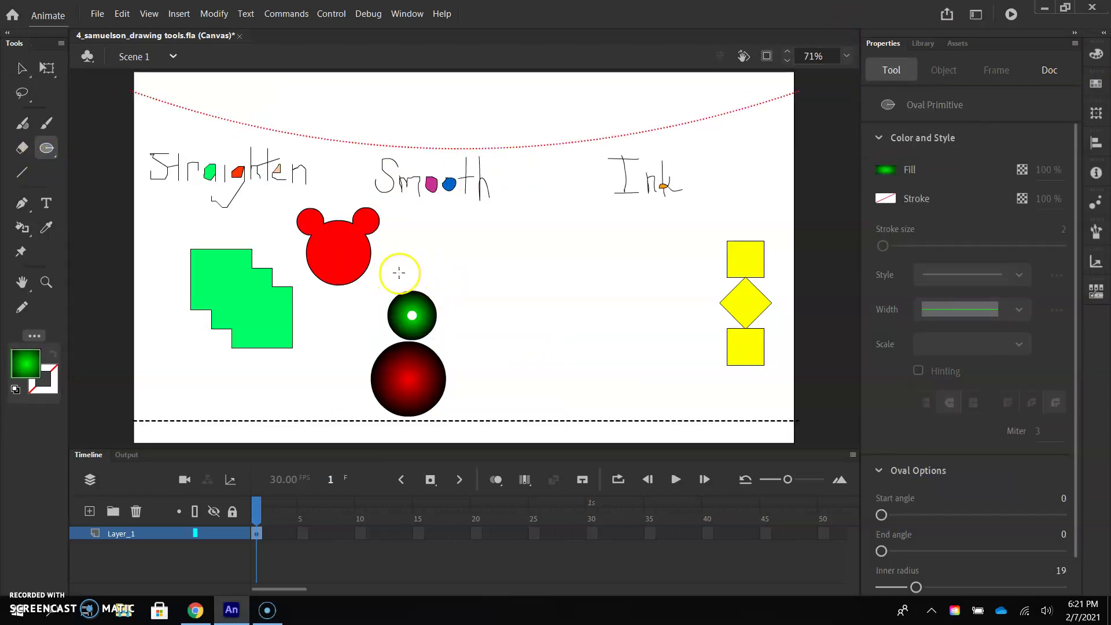
click(886, 169)
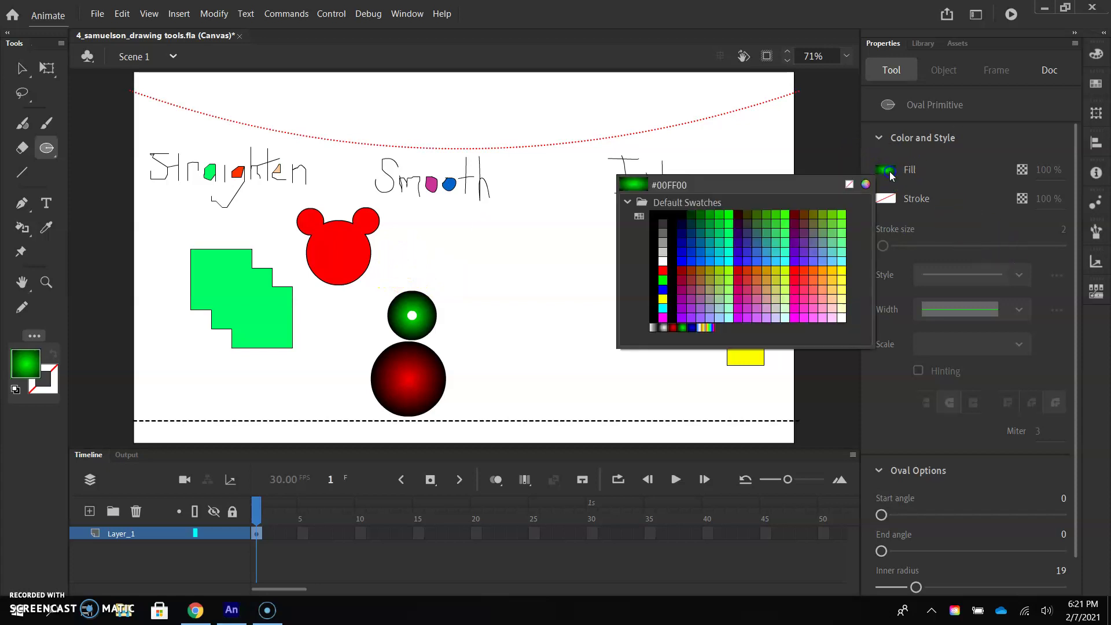
click(692, 328)
drag(396, 245, 444, 286)
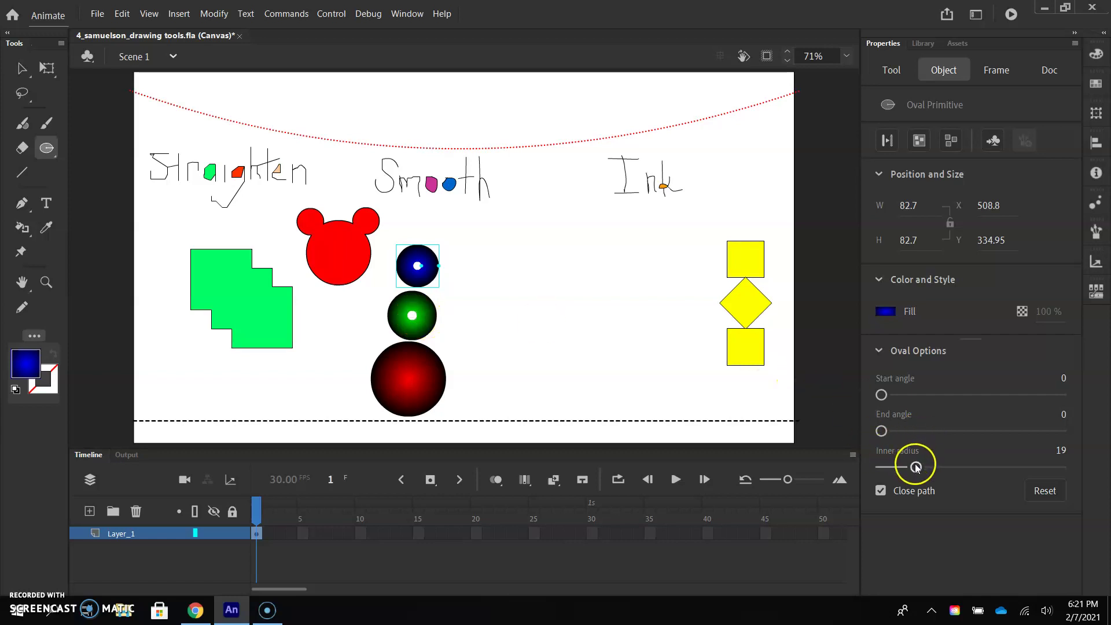
Reset the blue oval primitive's options, then give it start angle 17, end angle 340 and inner radius 35, and deselect it
click(1049, 490)
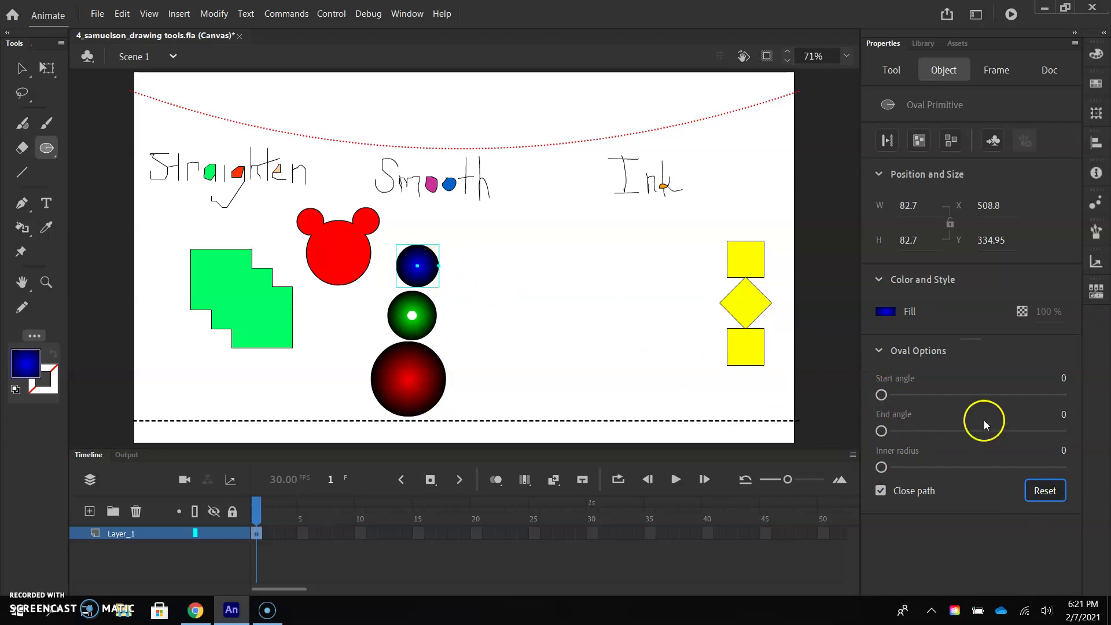
drag(885, 395, 1053, 441)
drag(882, 470, 940, 468)
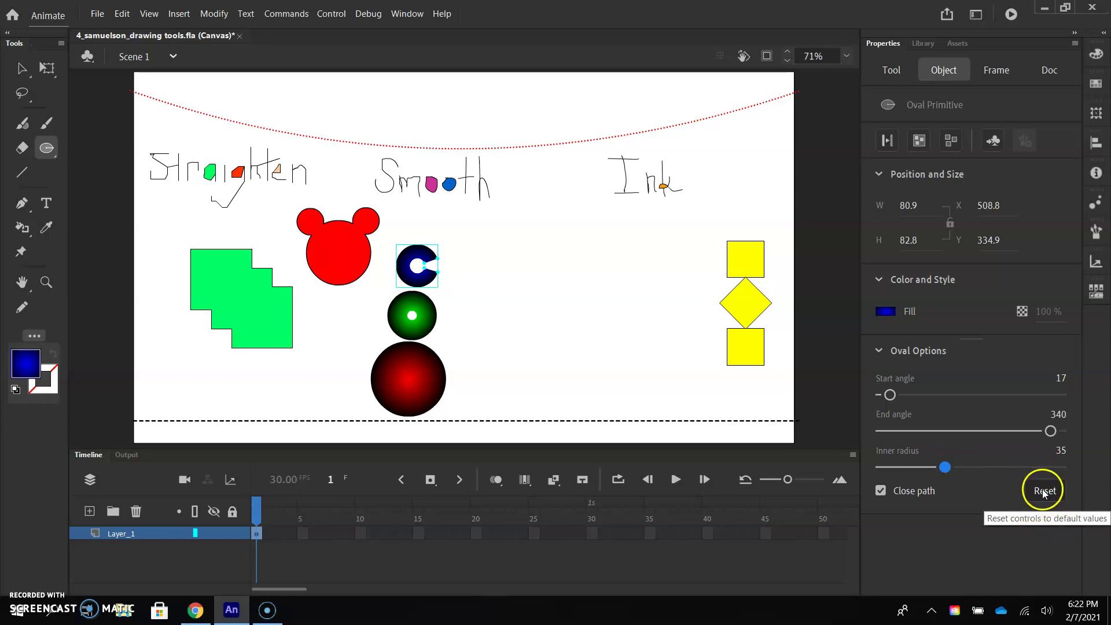
click(22, 68)
click(576, 312)
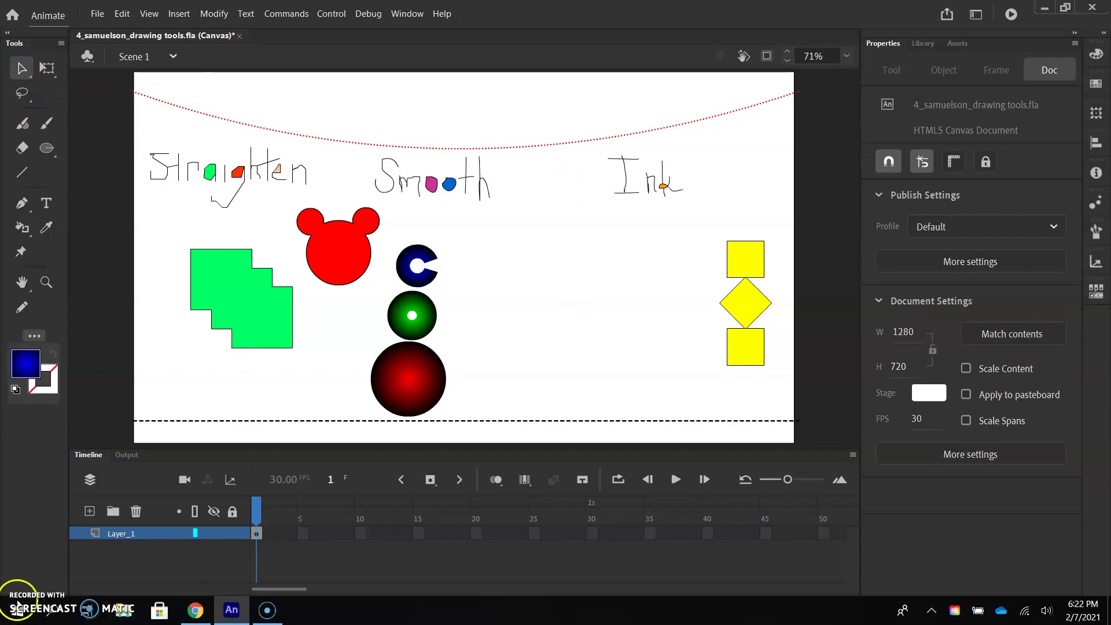
Compare the Classic Brush and Fluid Brush settings and look over the additional drag-and-drop tools
click(48, 125)
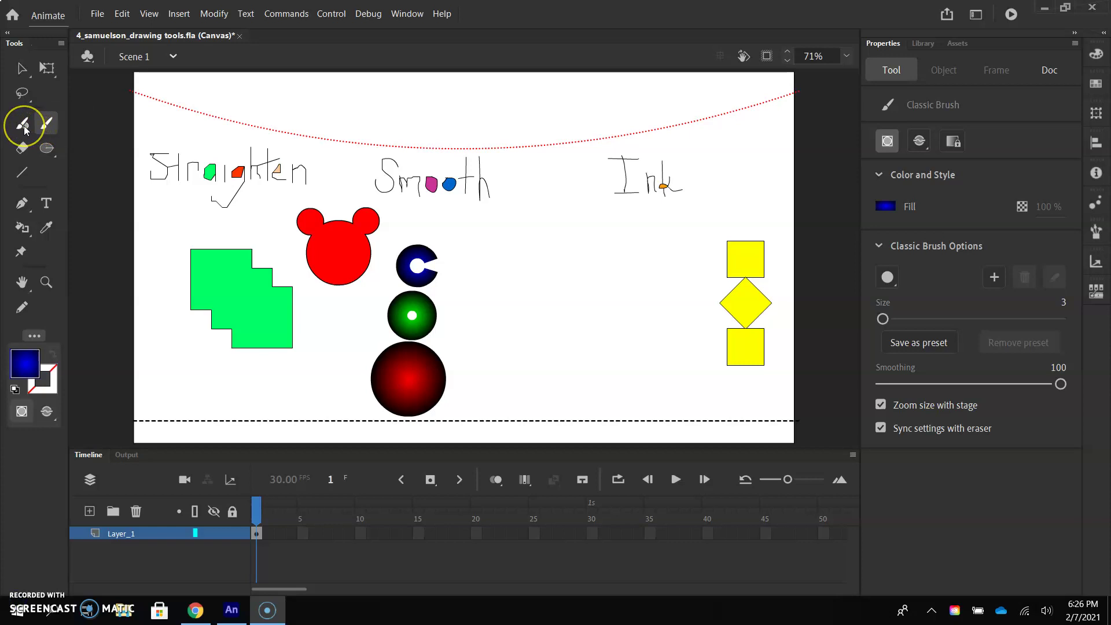
click(24, 125)
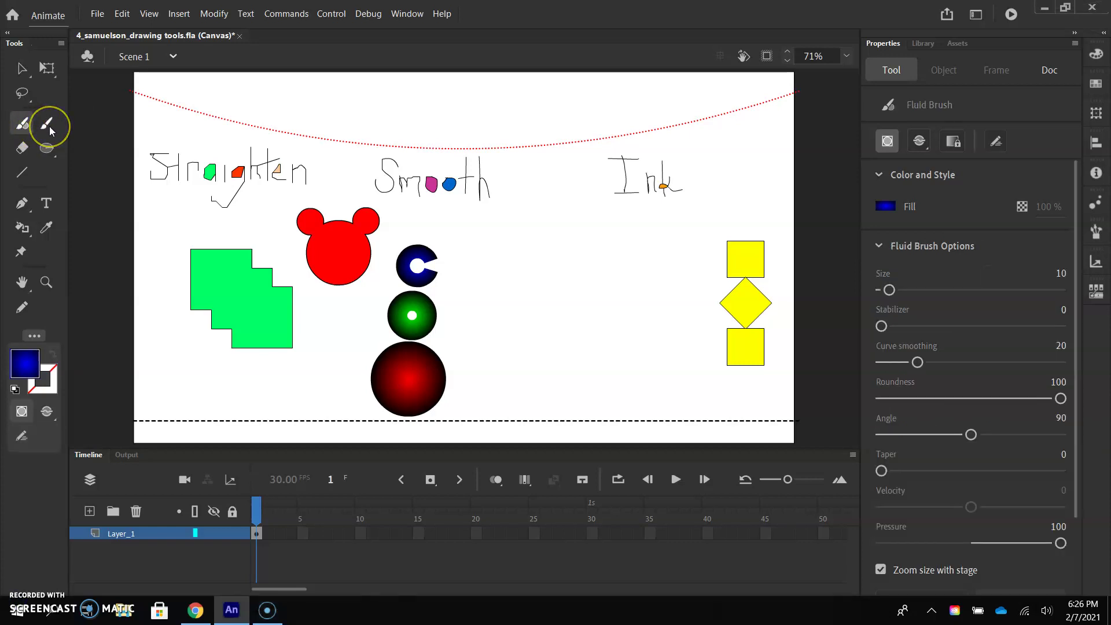
click(35, 336)
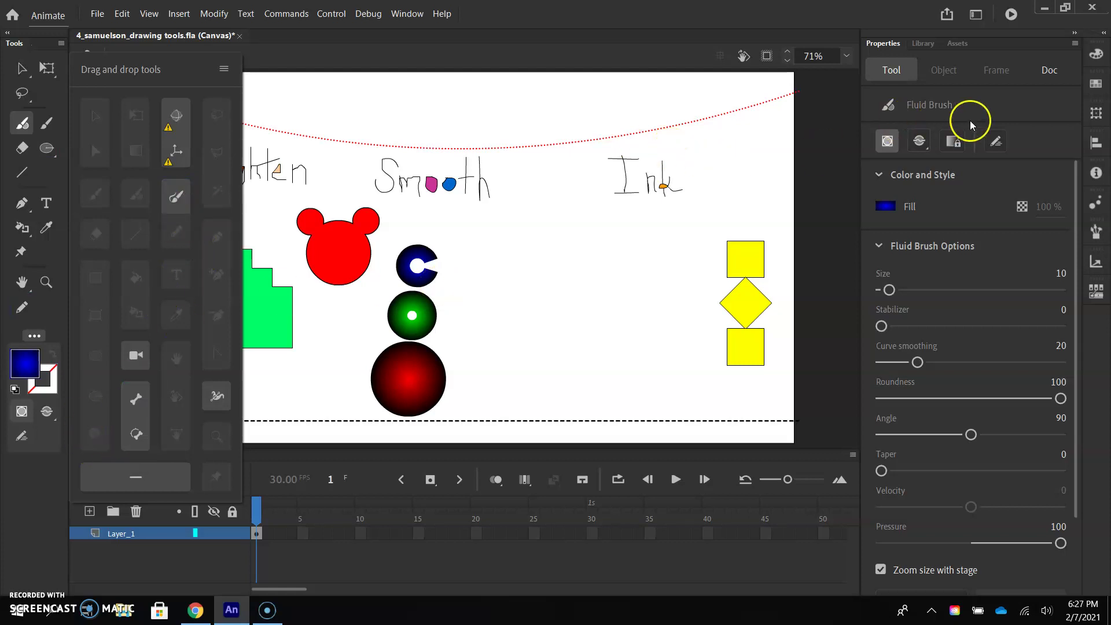
click(231, 68)
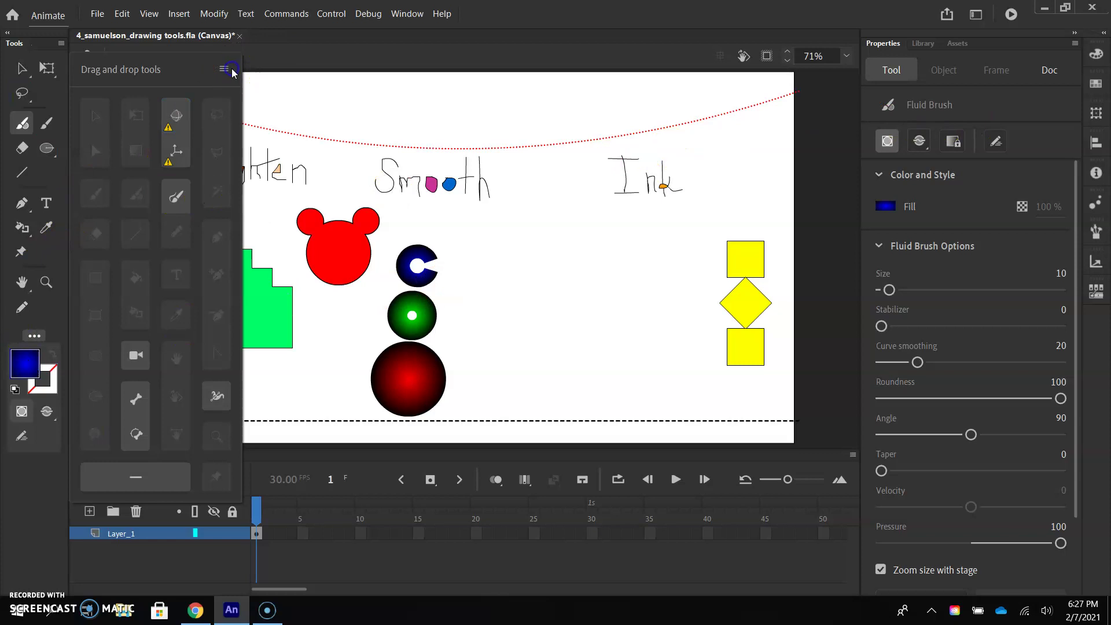
click(393, 55)
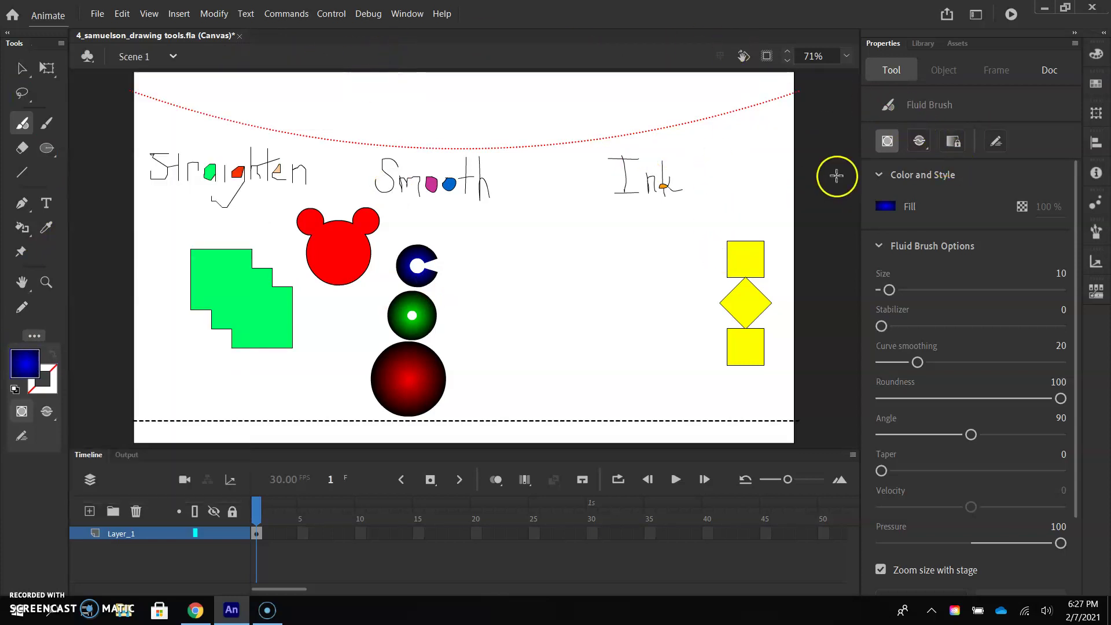
Turn off Object Drawing mode for the brush and set the Classic Brush size to 19
click(889, 141)
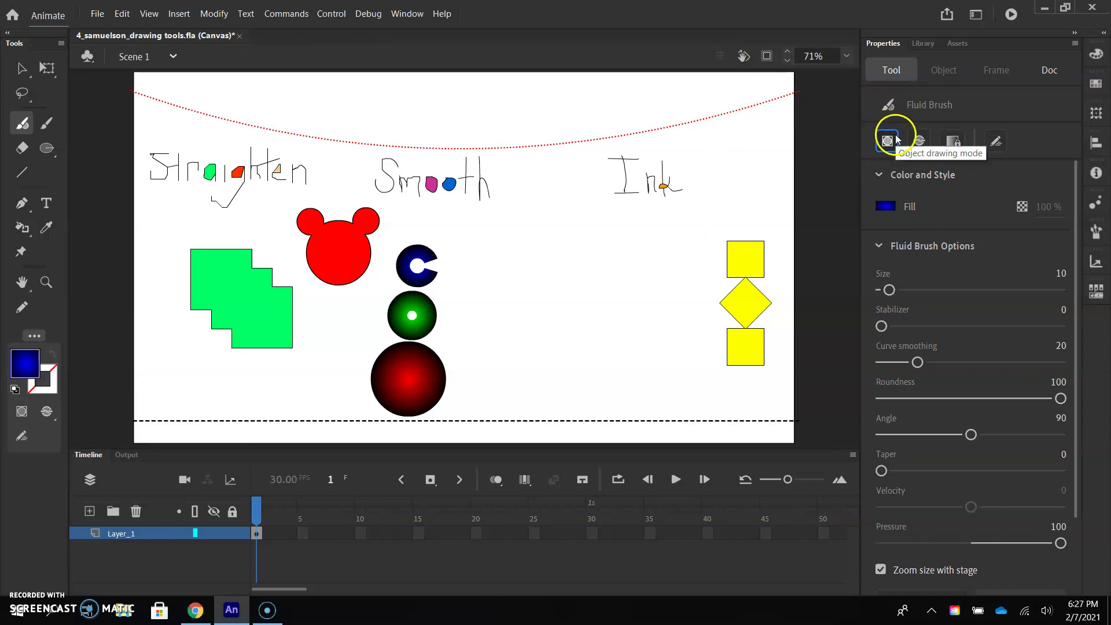
click(883, 141)
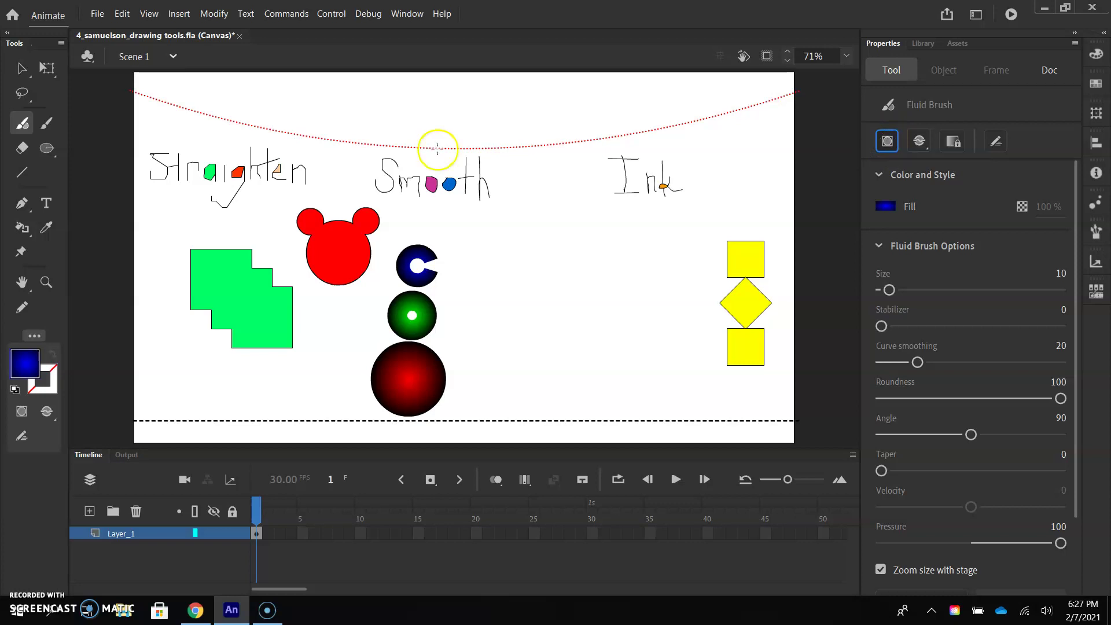
click(46, 125)
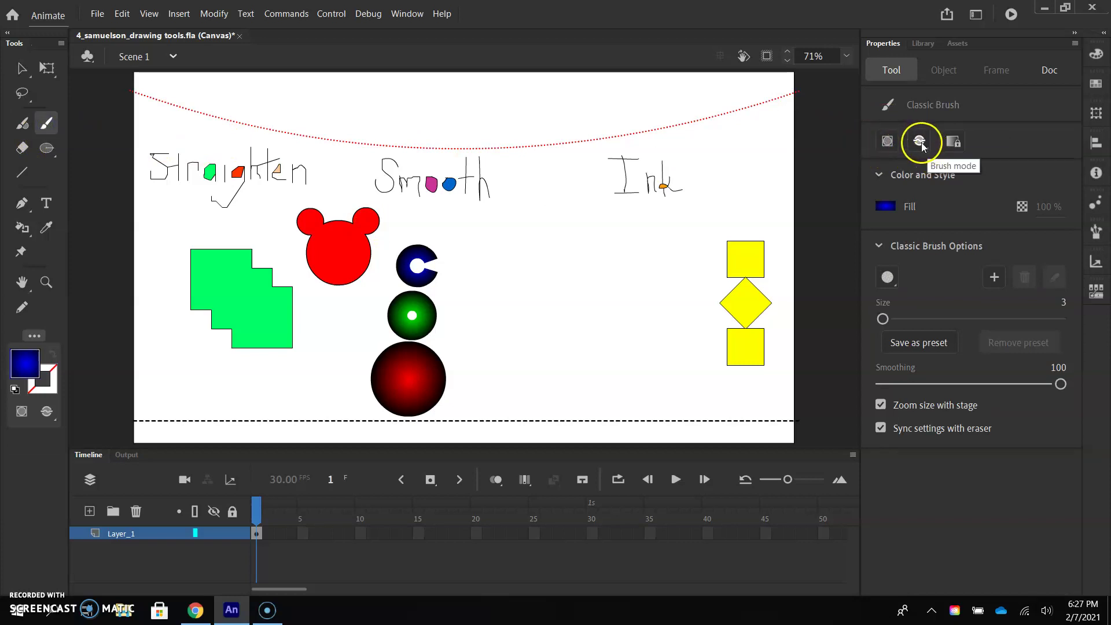
drag(883, 319, 922, 319)
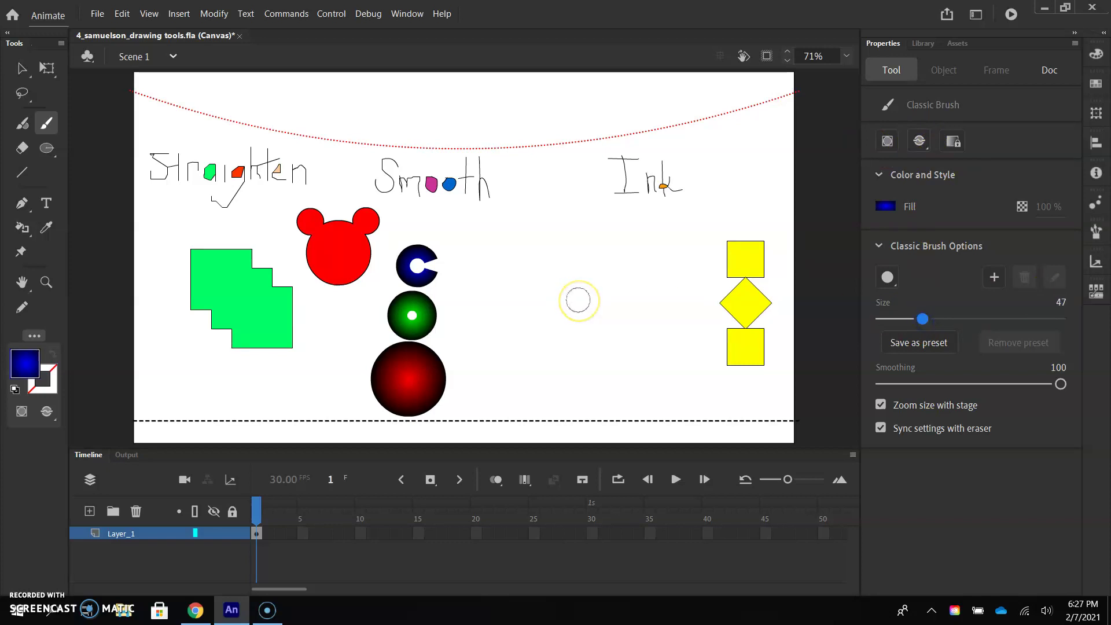
click(898, 318)
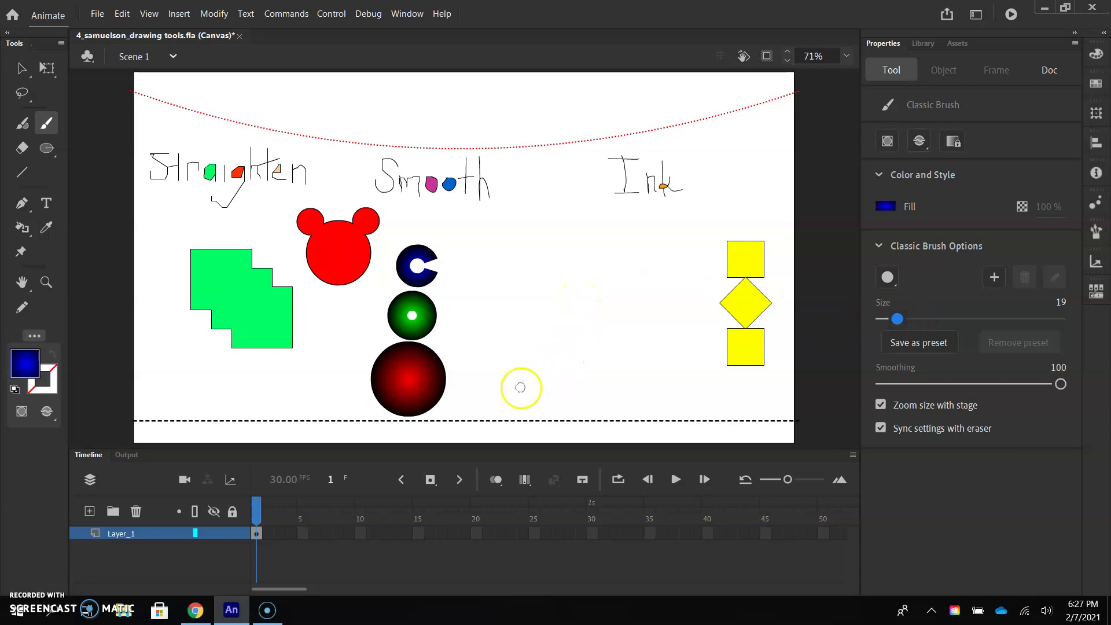
Undo a trial brush stroke in the blue gradient and change the brush fill to solid blue #0000FF
drag(526, 386, 552, 250)
key(ctrl+z)
click(897, 199)
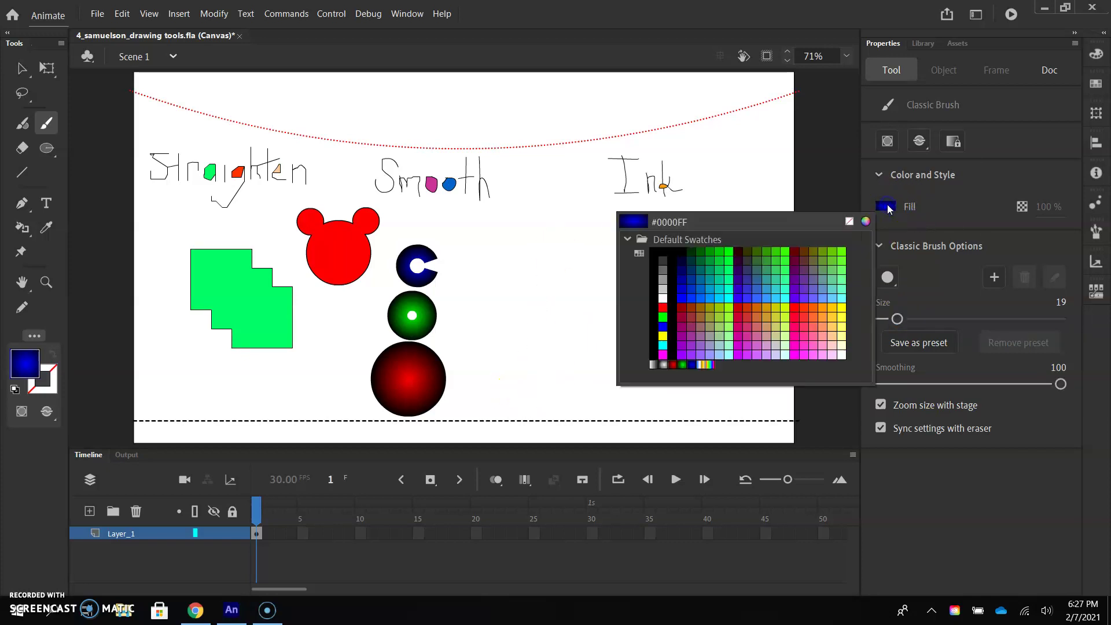
click(749, 340)
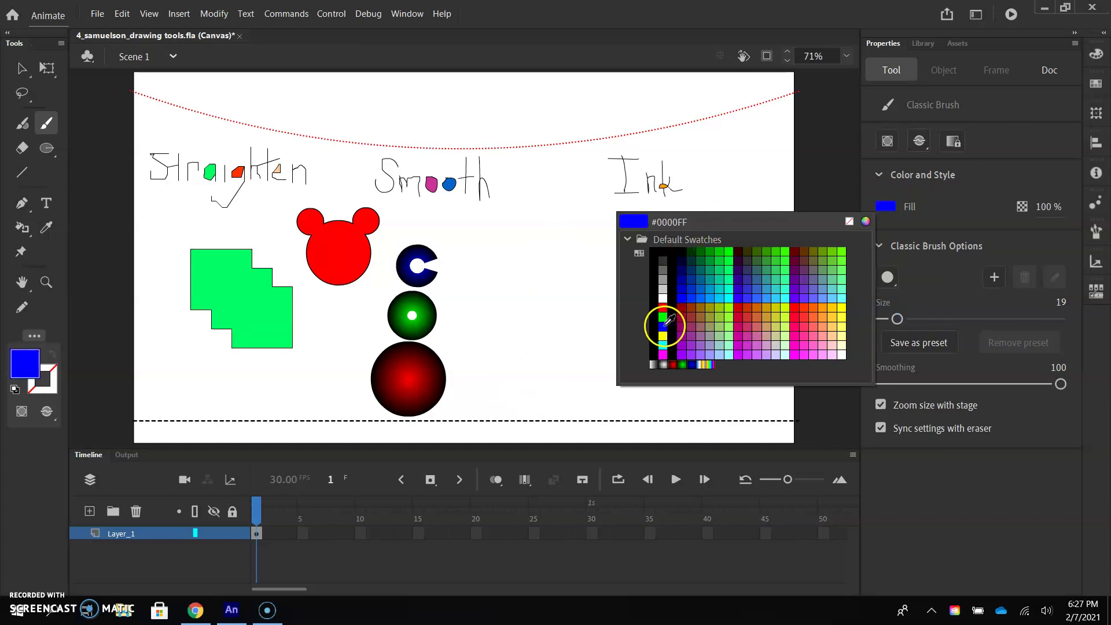
click(663, 326)
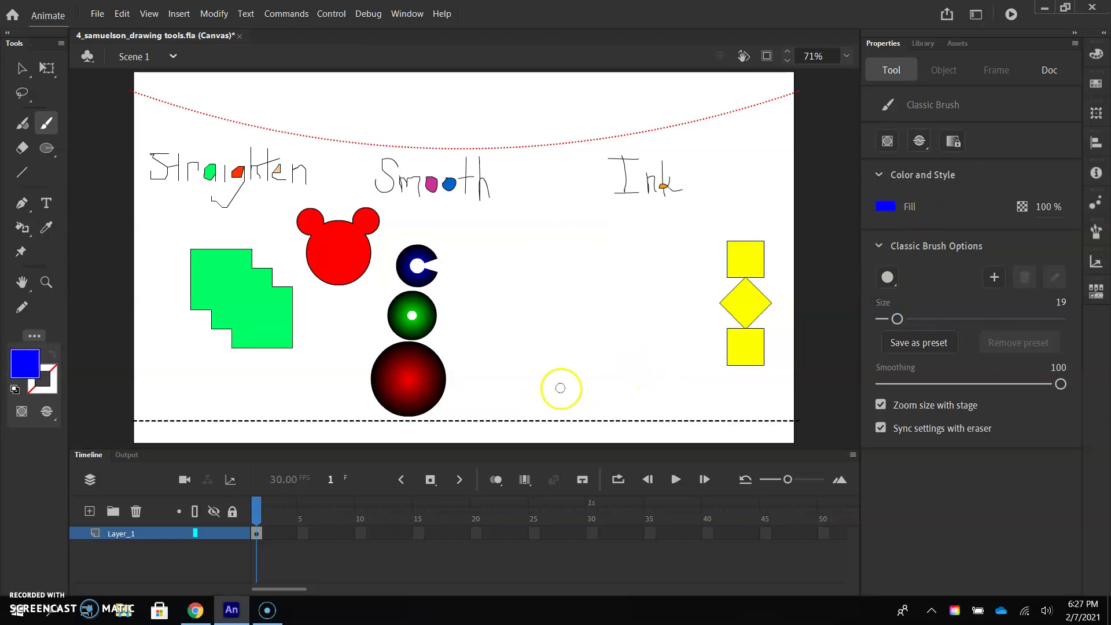
Paint a closed blue triangle outline about 296 px wide and 369 px tall between the gradient circles and yellow squares, undoing a first attempt
mouse_move(525, 407)
mouse_down()
mouse_move(570, 228)
mouse_move(591, 259)
mouse_move(625, 409)
mouse_move(519, 415)
mouse_up()
key(ctrl+z)
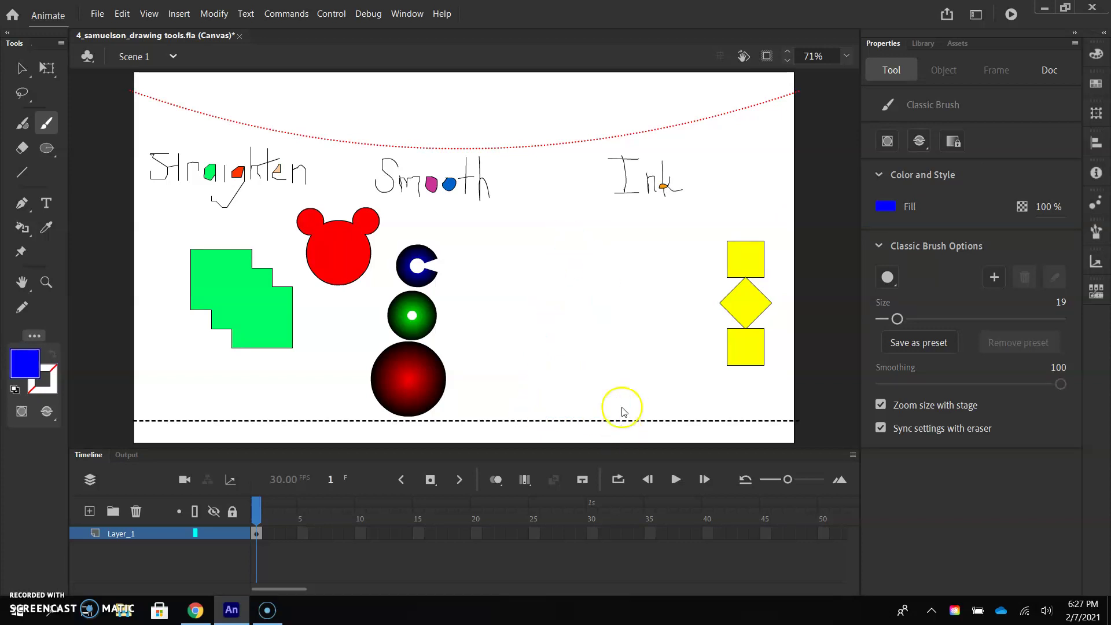
mouse_move(520, 398)
mouse_down()
mouse_move(662, 396)
mouse_move(585, 297)
mouse_move(555, 226)
mouse_up()
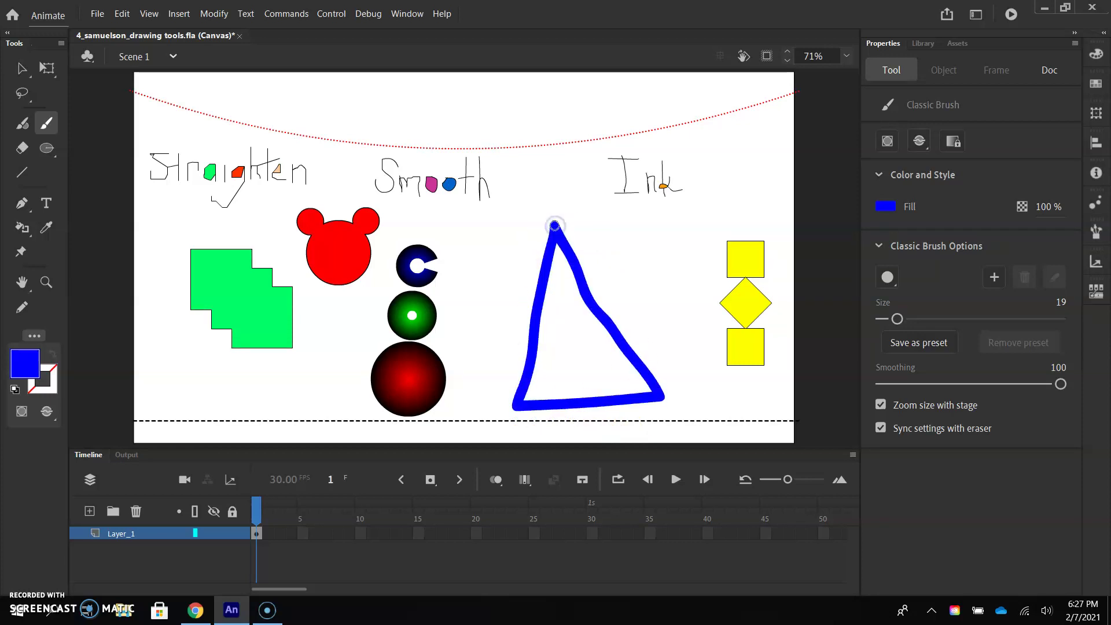
Fill the inside of the brushed triangle with solid blue using the Paint Bucket, and select the filled triangle
click(19, 68)
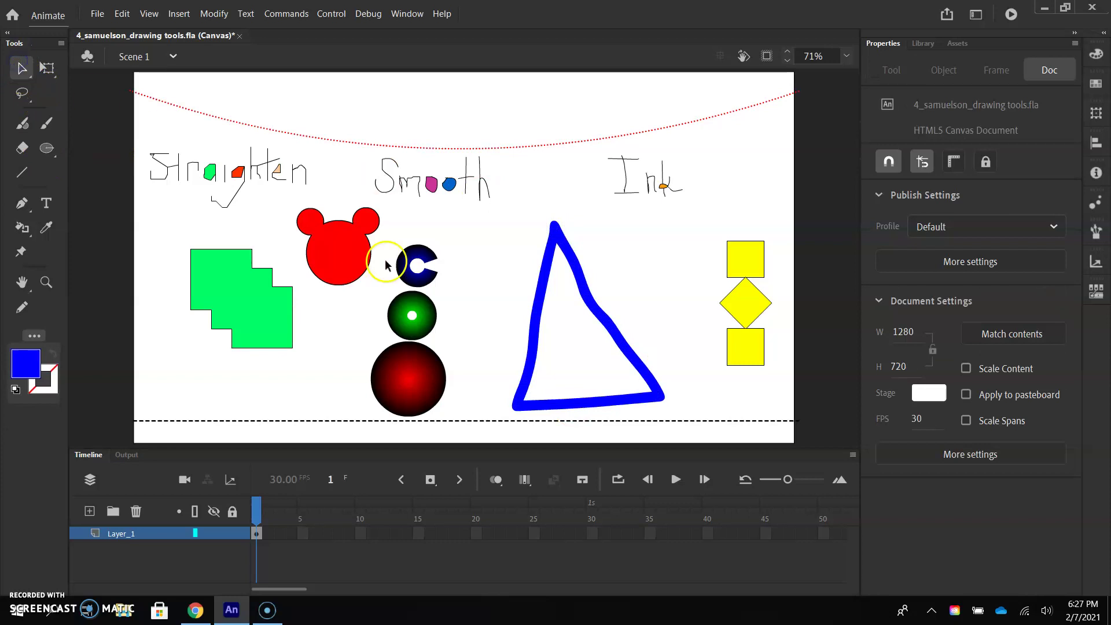
click(552, 244)
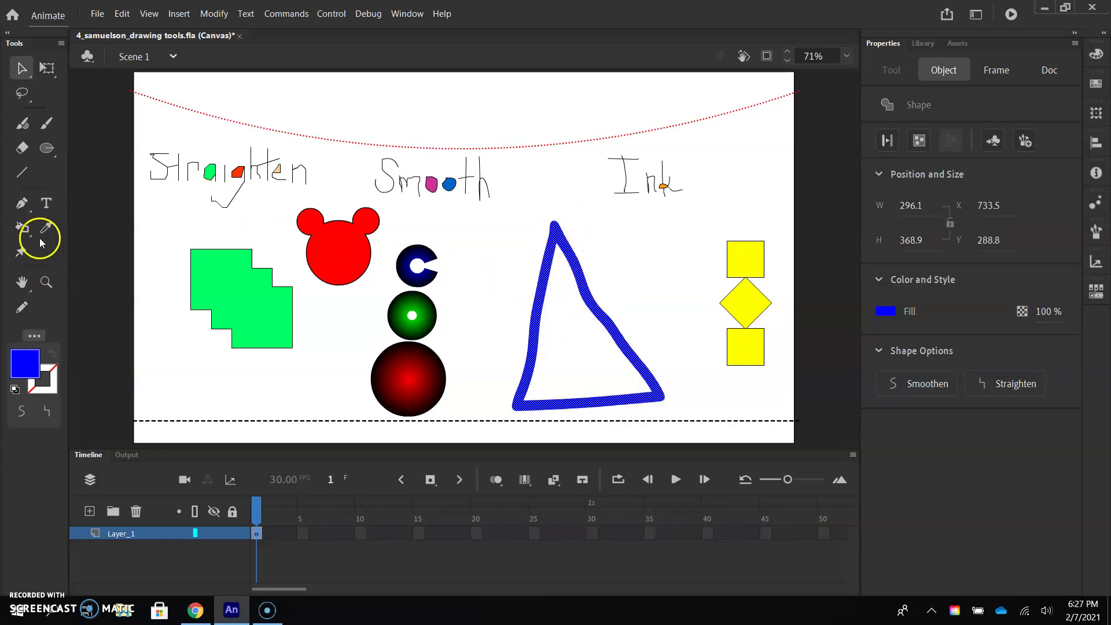
click(22, 226)
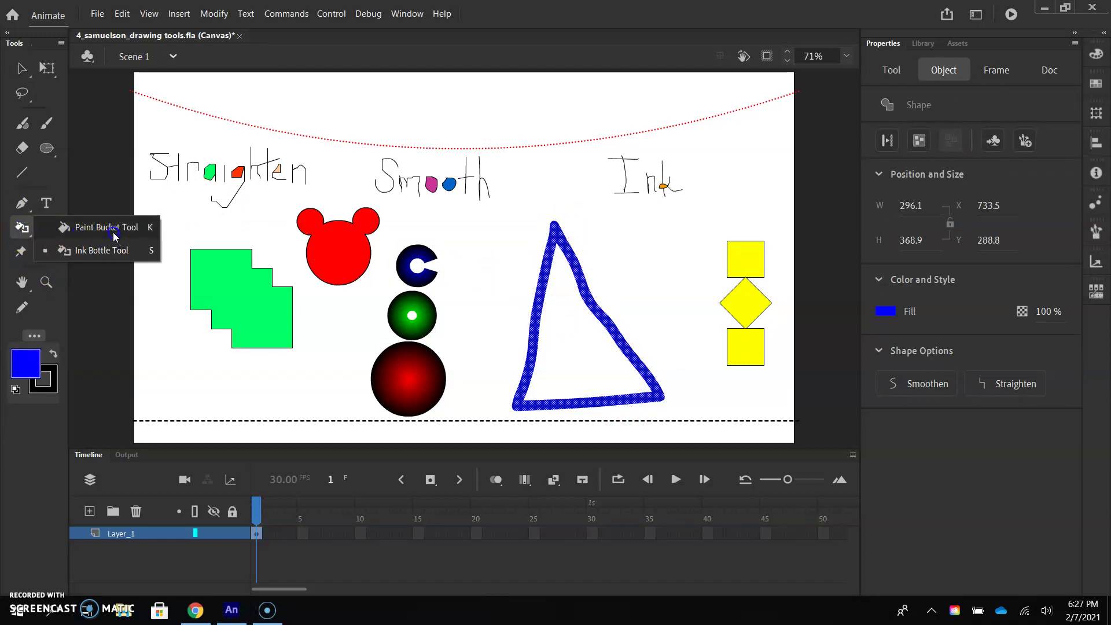
click(116, 232)
click(578, 381)
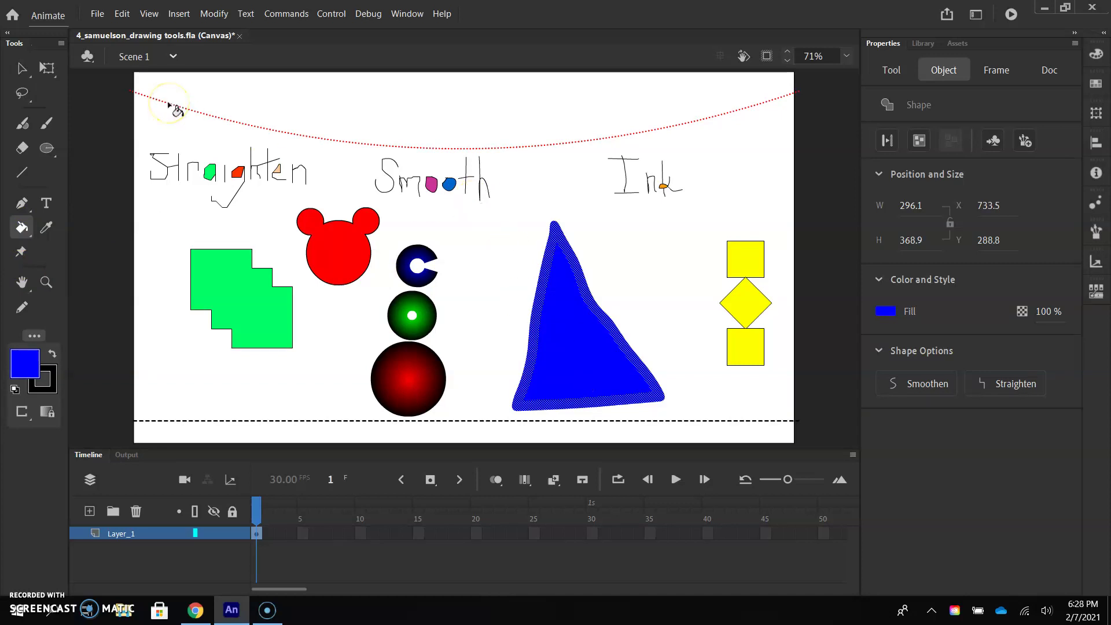
key(Escape)
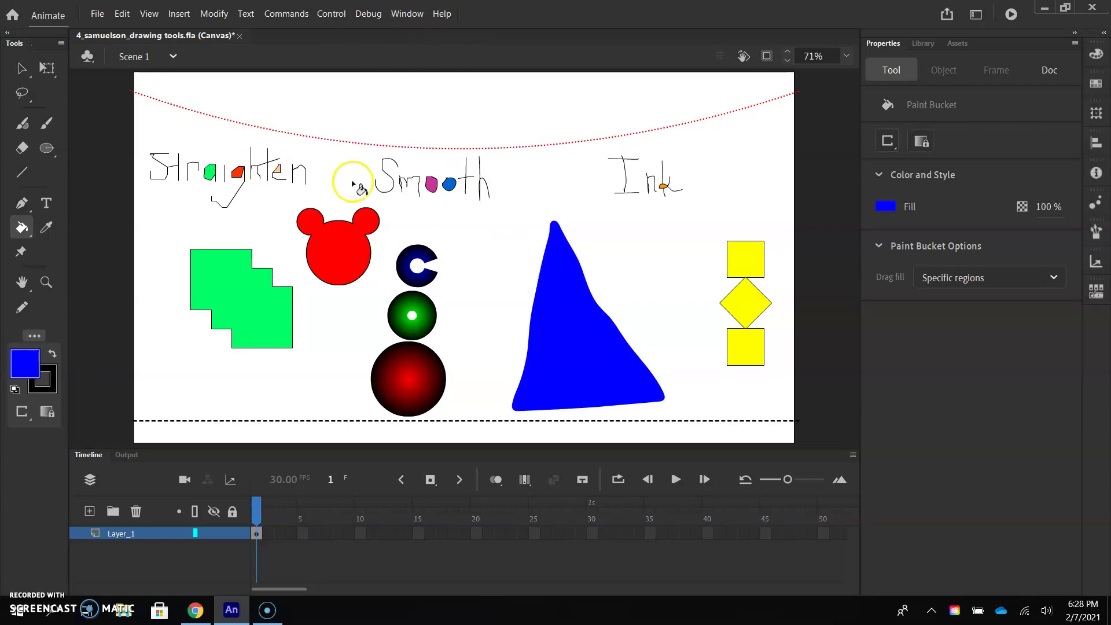
click(19, 67)
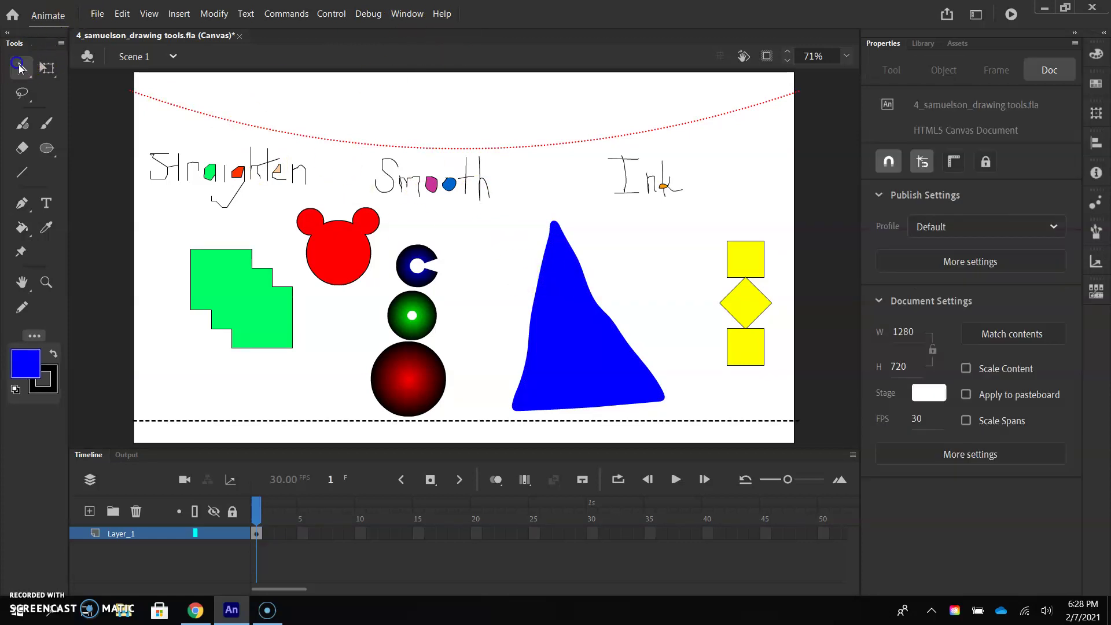
click(610, 385)
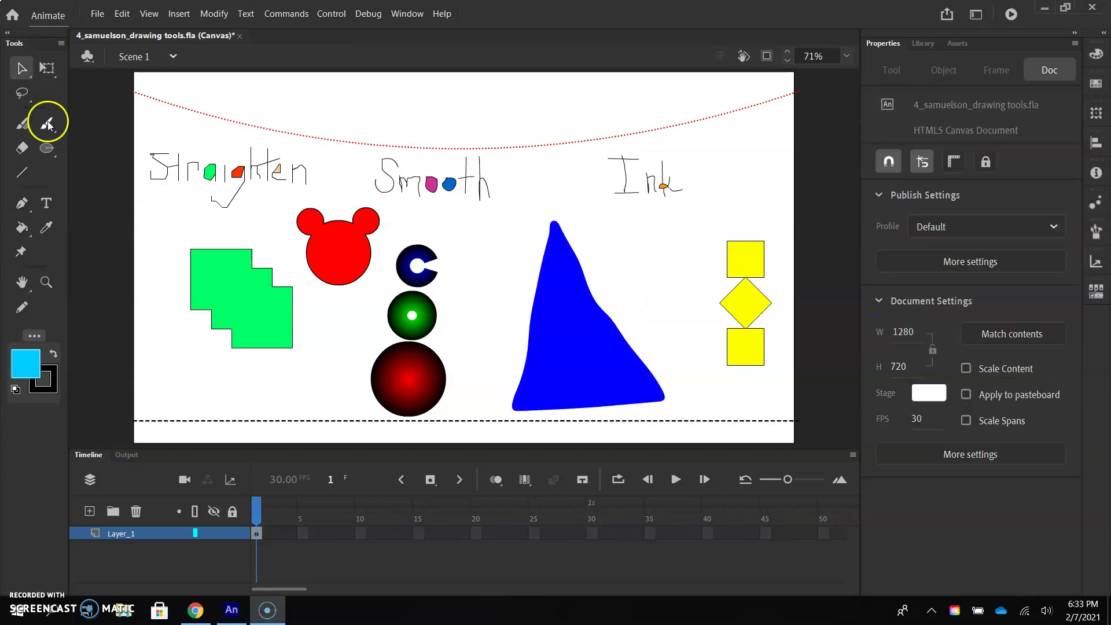
Switch to the Classic Brush and pick light blue #00CCFF as its fill color
click(47, 123)
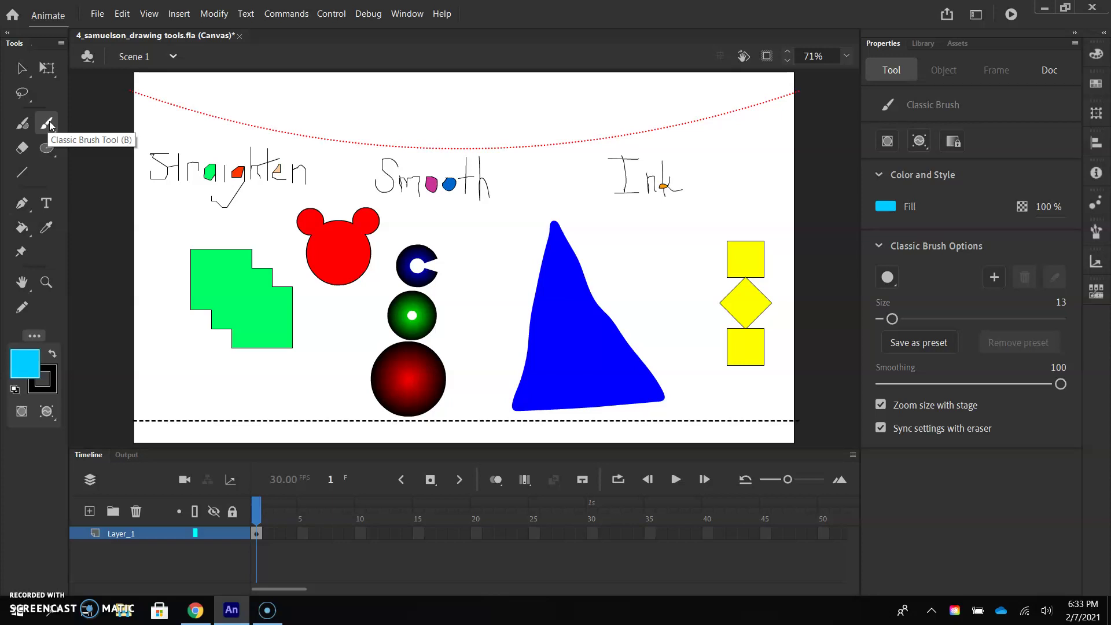
click(49, 122)
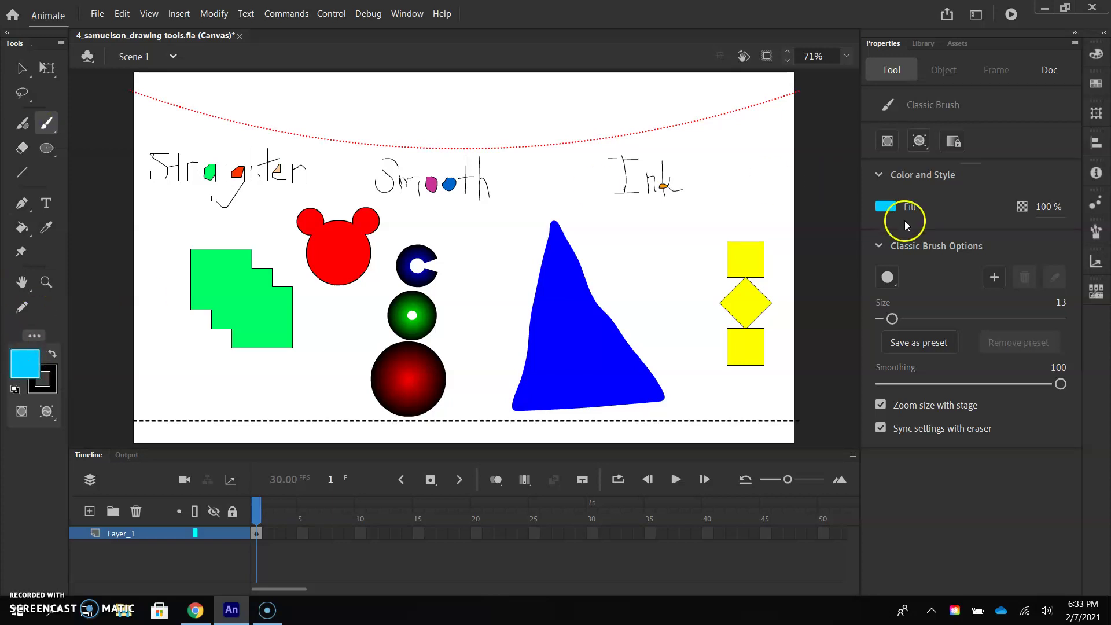
click(886, 208)
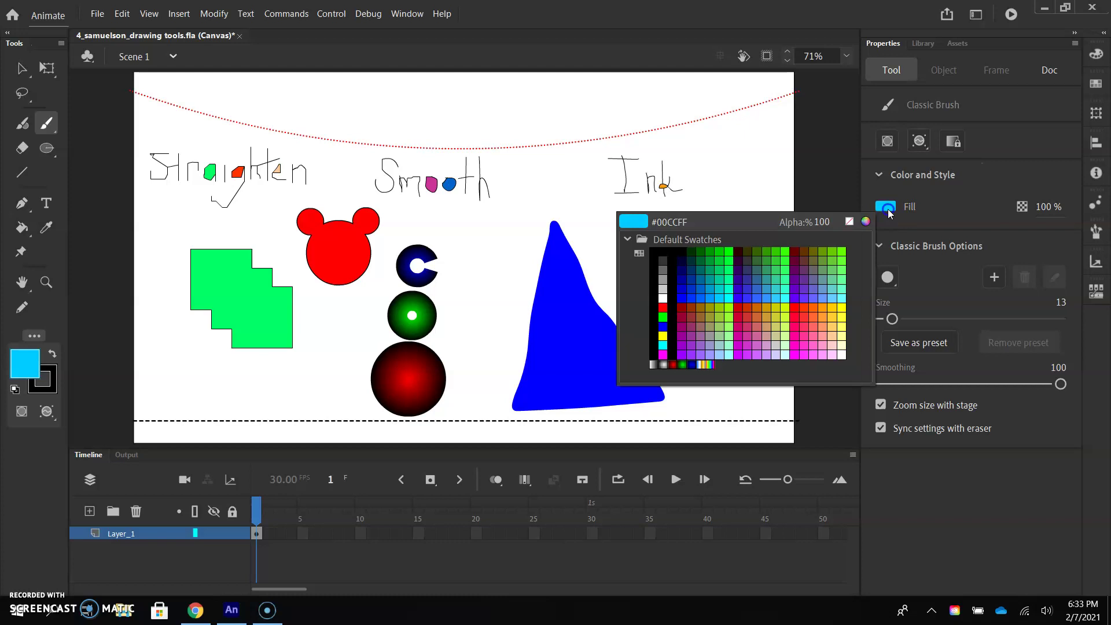
click(718, 297)
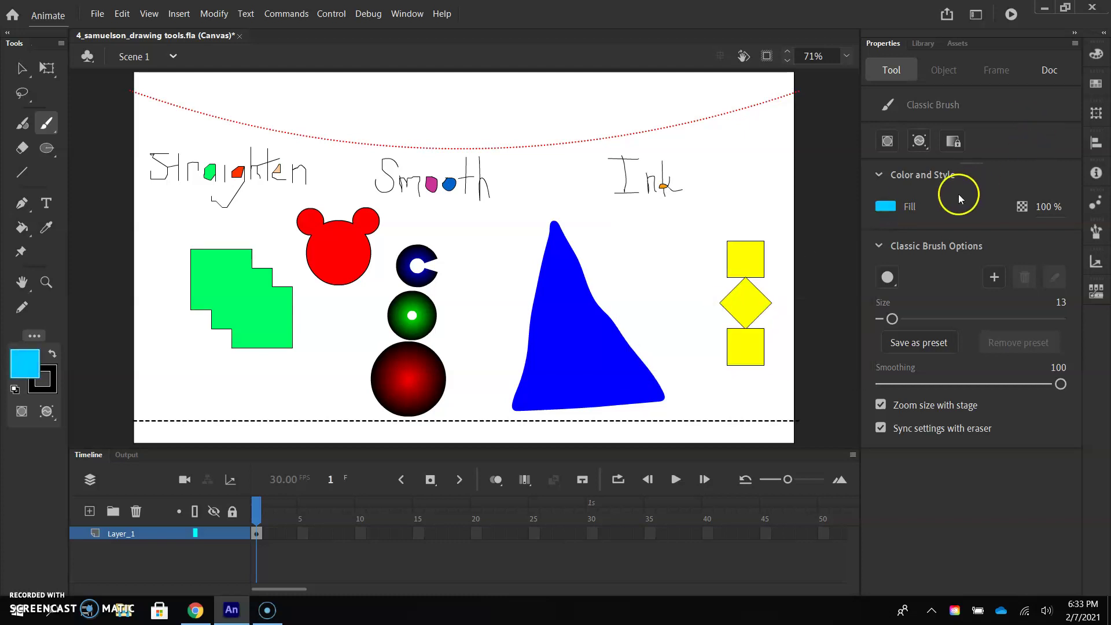
Set the Classic Brush size to 11 and its mode to Paint Selection, and select the blue triangle
drag(893, 319, 893, 318)
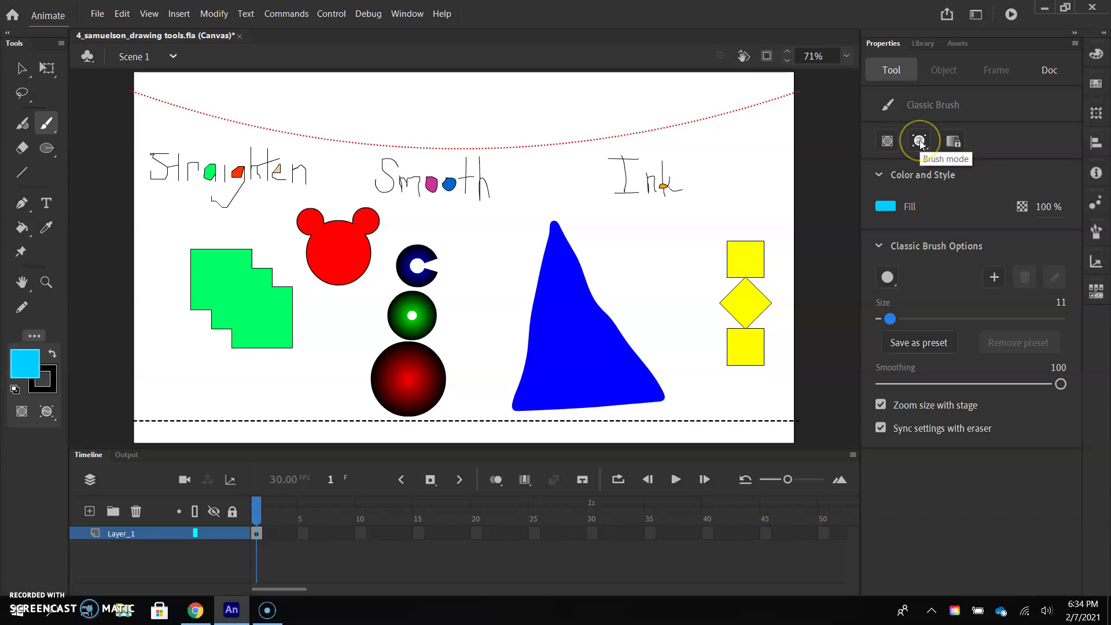
click(48, 412)
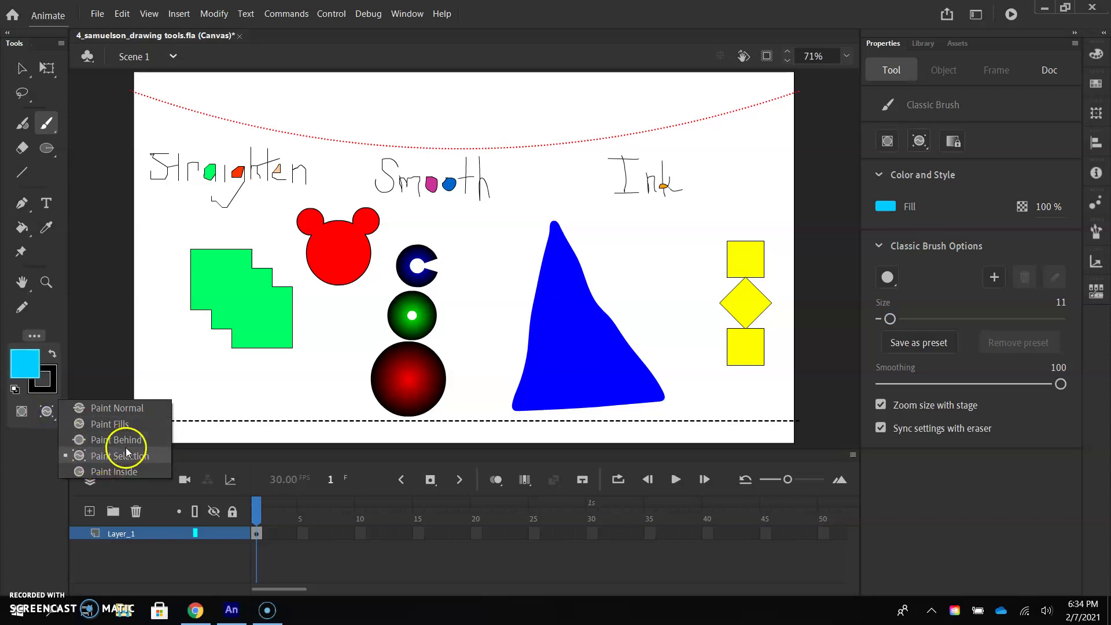
click(100, 455)
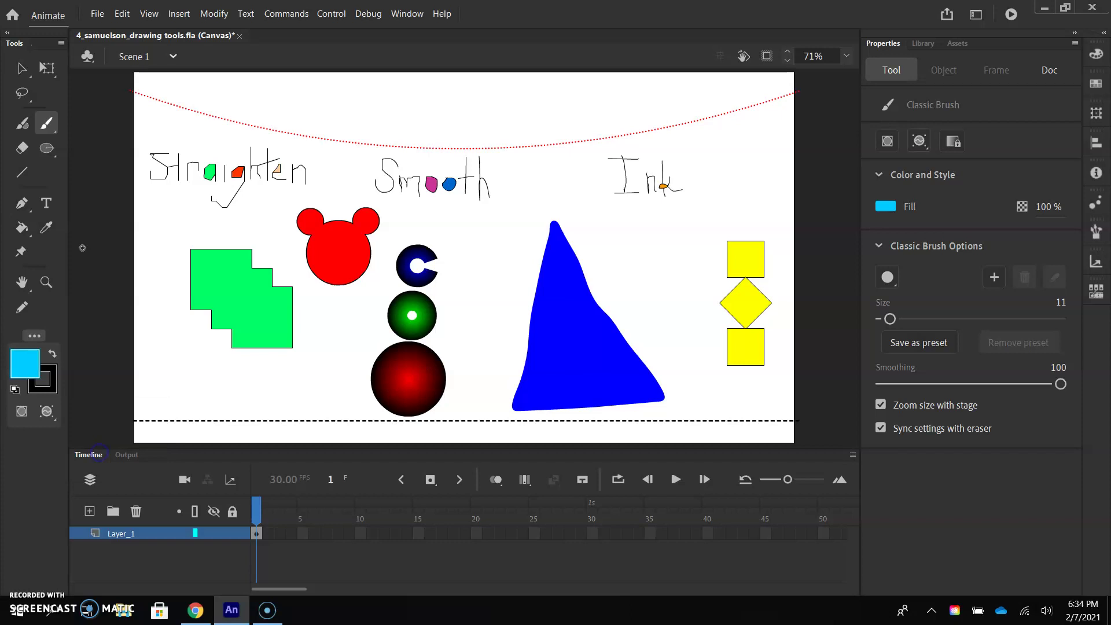
click(23, 68)
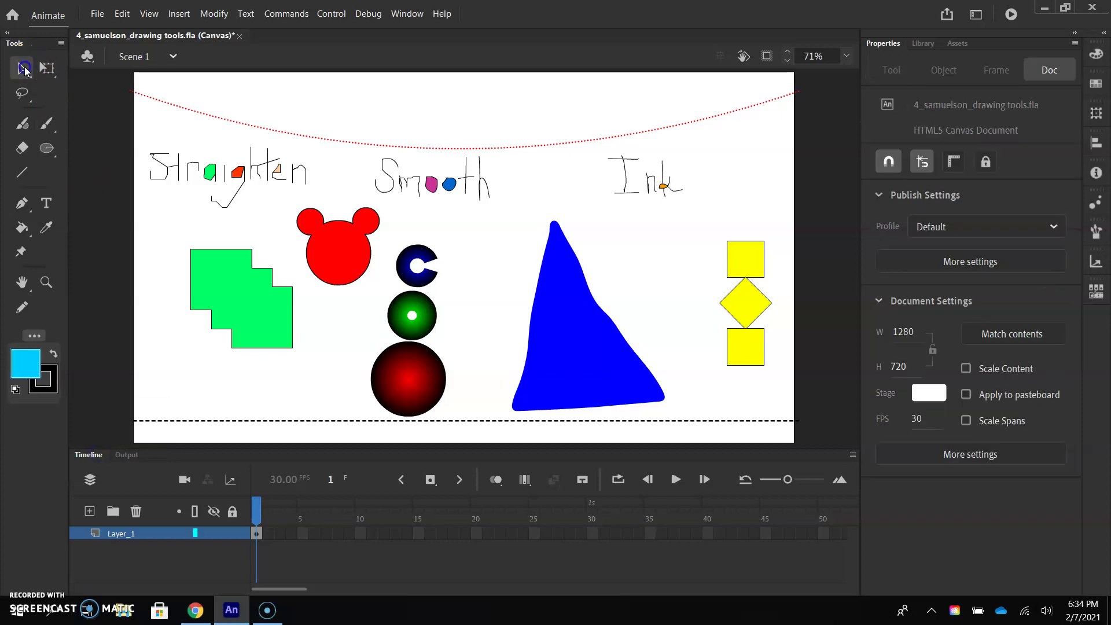
click(555, 350)
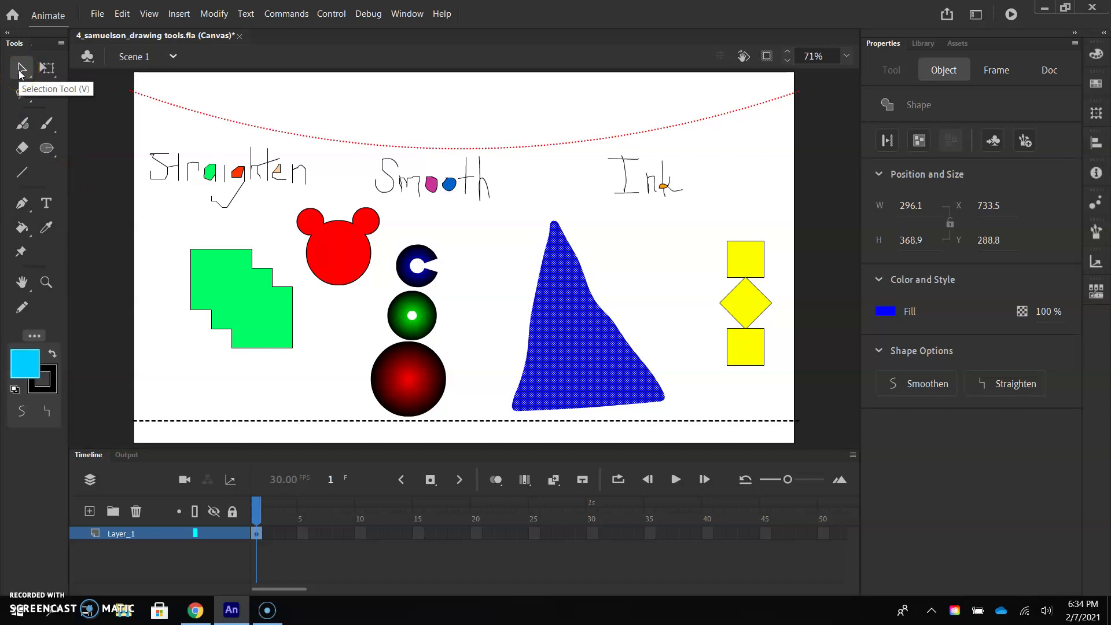
Paint light blue zigzag stripes only inside the selected triangle with the Classic Brush in Paint Selection mode, and deselect it
click(48, 125)
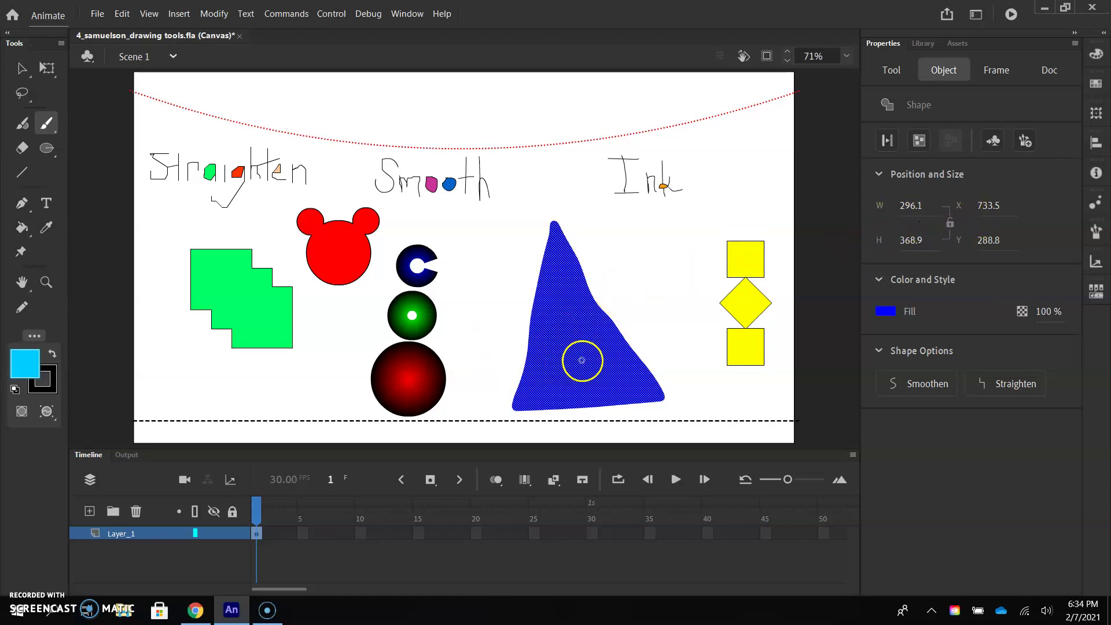
click(46, 412)
click(94, 457)
mouse_move(523, 257)
mouse_down()
mouse_move(611, 265)
mouse_move(512, 301)
mouse_up()
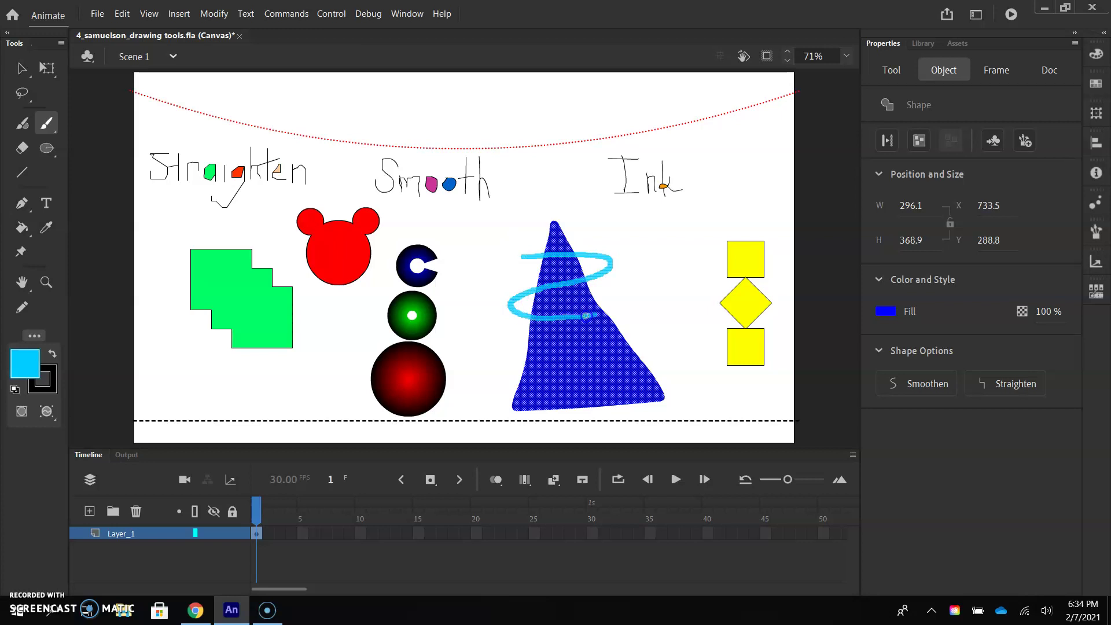
mouse_move(619, 338)
mouse_down()
mouse_move(504, 364)
mouse_move(533, 383)
mouse_move(641, 351)
mouse_move(671, 367)
mouse_move(563, 422)
mouse_up()
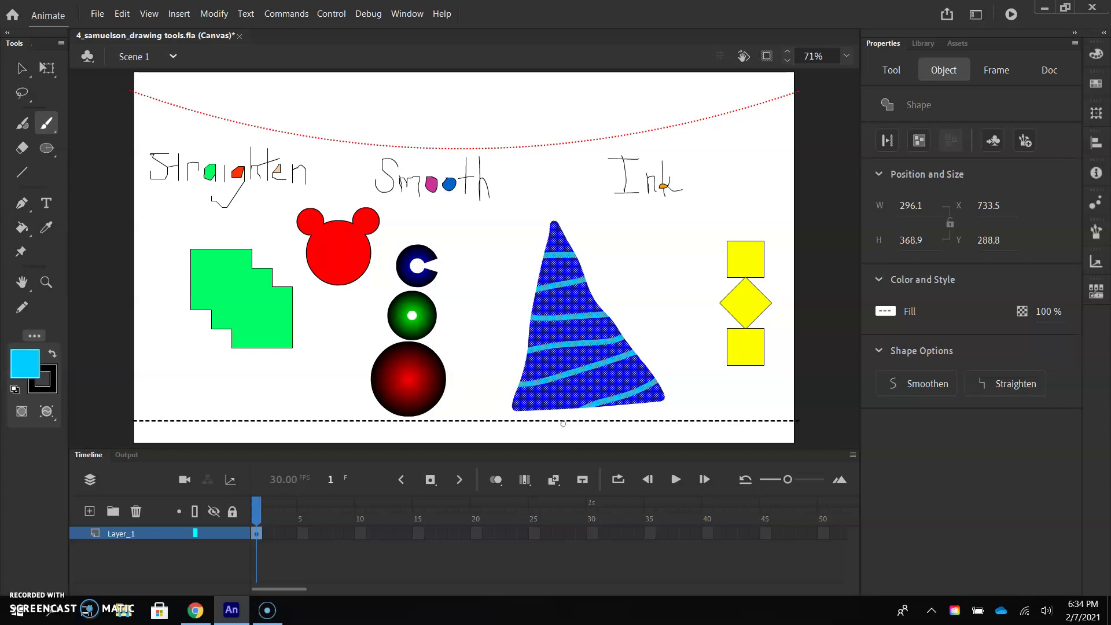
click(20, 68)
click(121, 174)
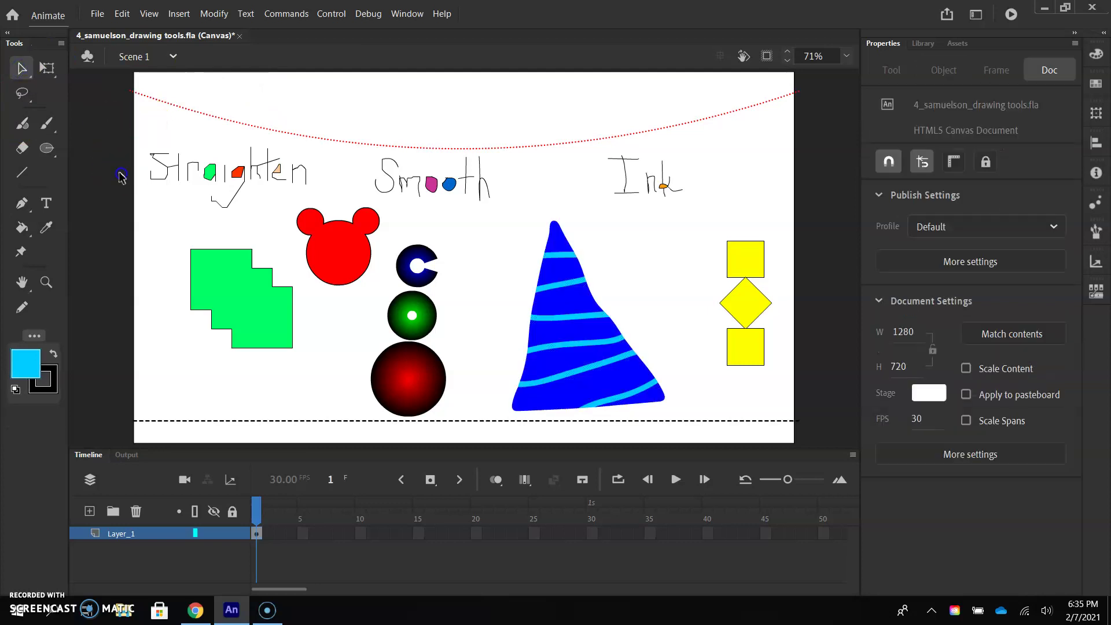
Change the Classic Brush fill color to orange #CC6600
click(47, 122)
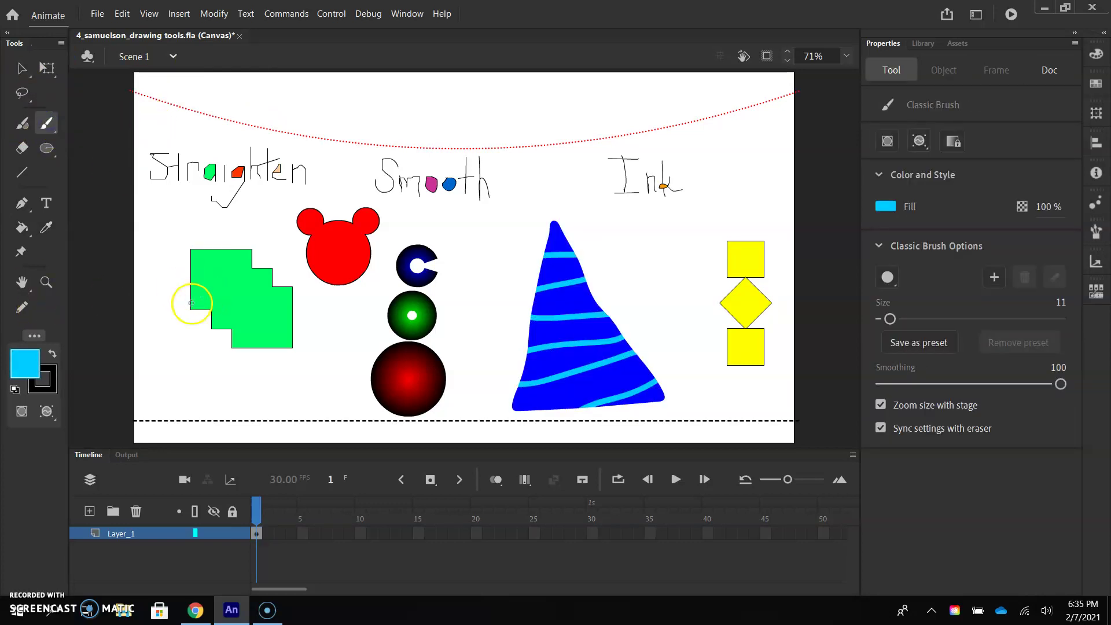
click(885, 207)
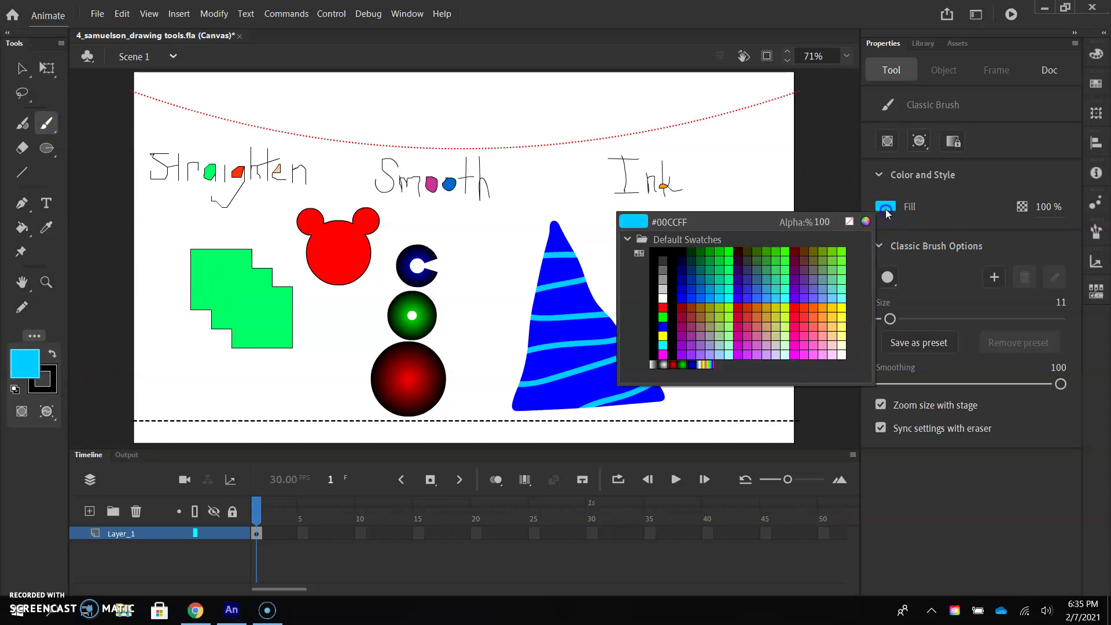
click(761, 305)
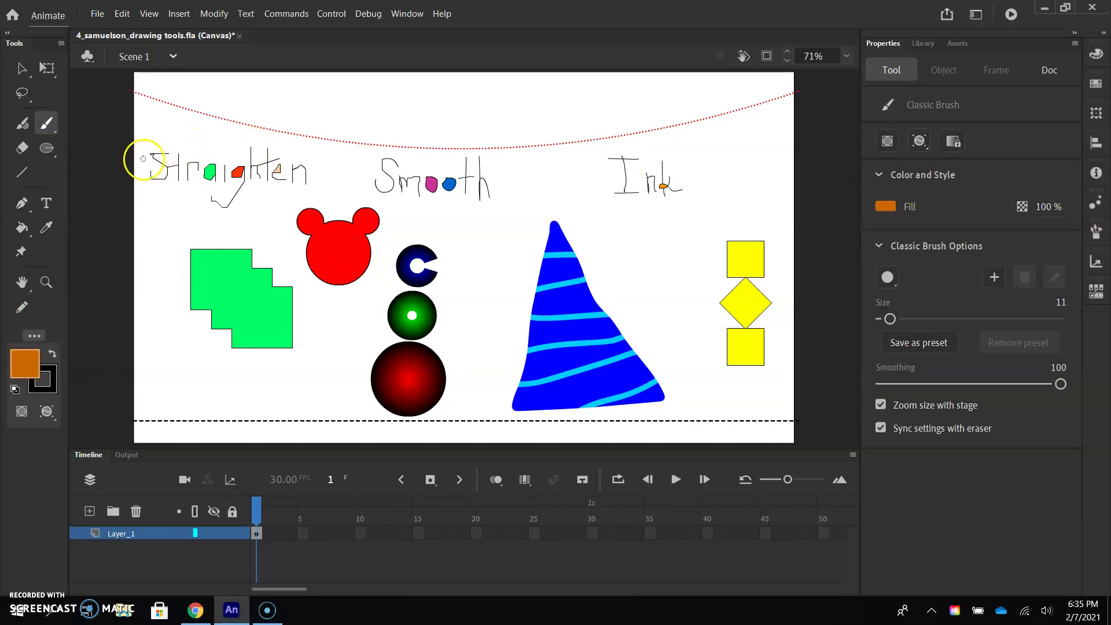
Select the striped triangle and paint a winding orange line behind it with the Classic Brush in Paint Behind mode
click(21, 68)
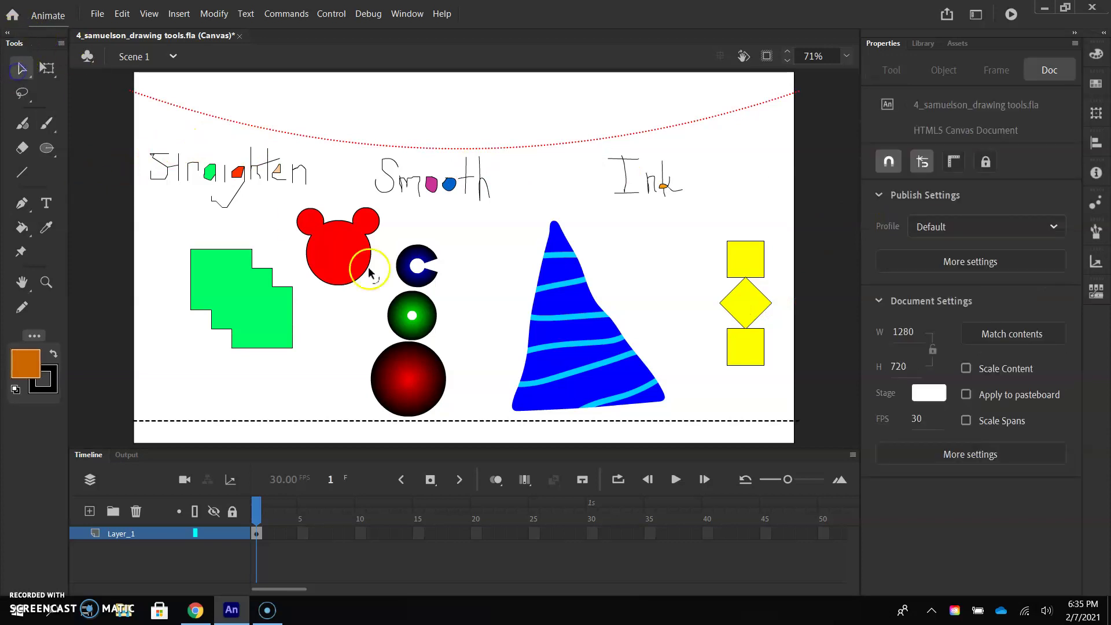
mouse_move(499, 205)
mouse_down()
mouse_move(568, 384)
mouse_move(639, 418)
mouse_move(682, 412)
mouse_up()
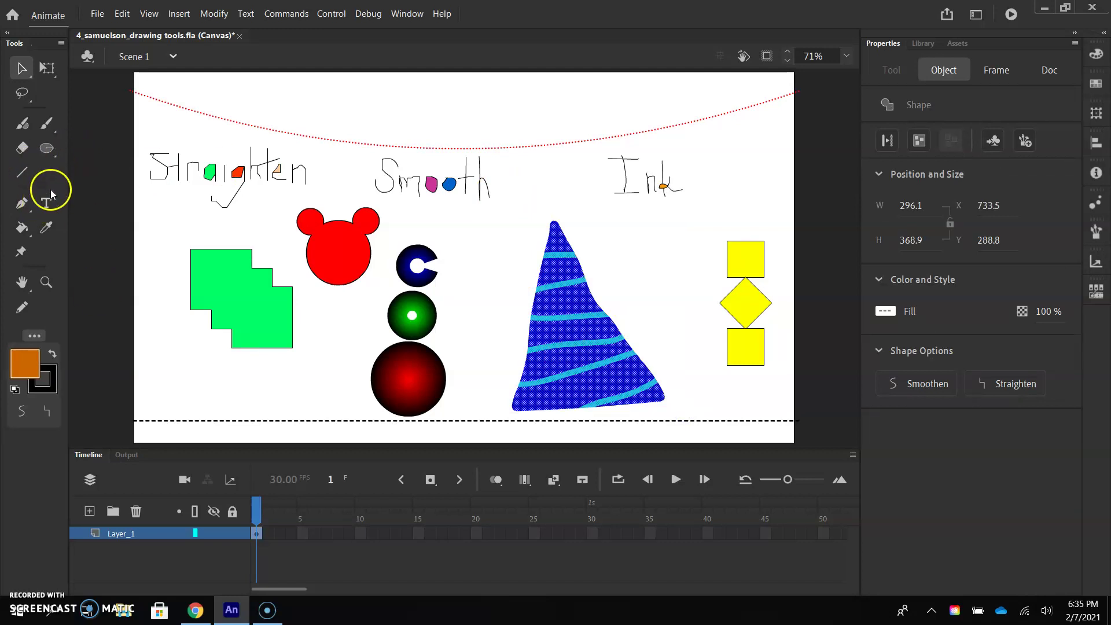
click(48, 129)
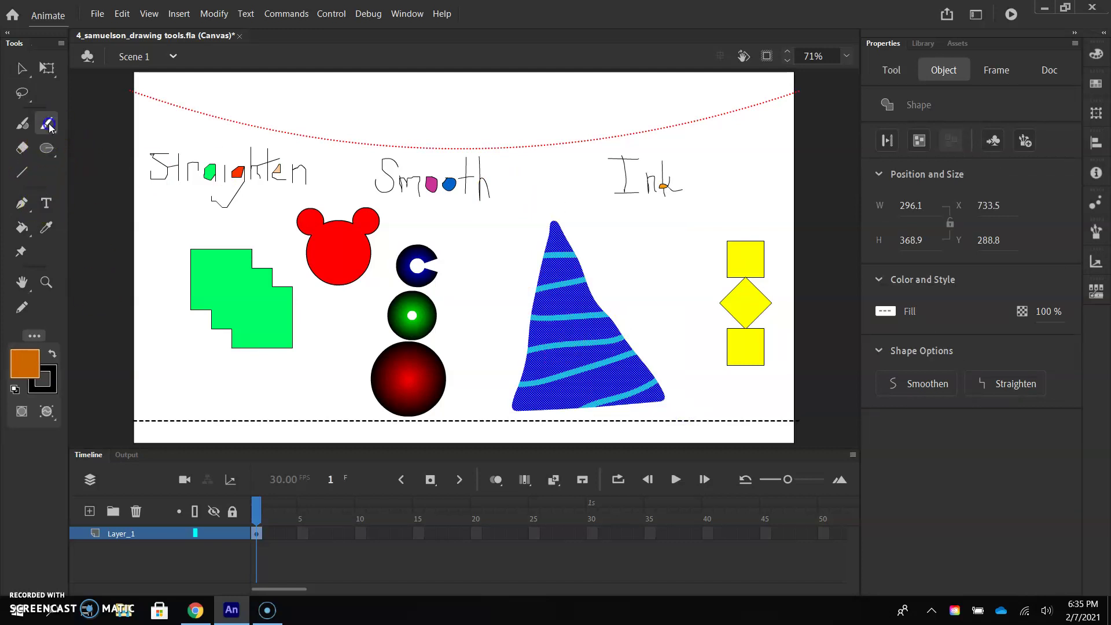
click(47, 411)
click(105, 443)
drag(520, 240, 594, 245)
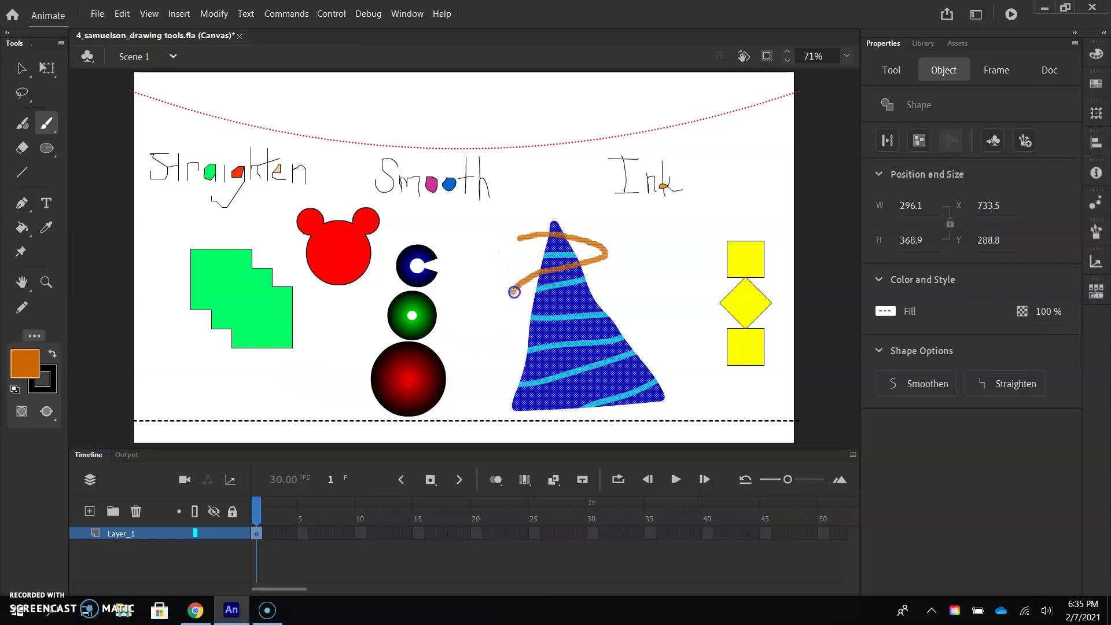
mouse_move(640, 322)
mouse_down()
mouse_move(533, 324)
mouse_move(498, 371)
mouse_move(622, 339)
mouse_move(659, 342)
mouse_move(536, 397)
mouse_move(620, 398)
mouse_up()
drag(687, 382, 689, 385)
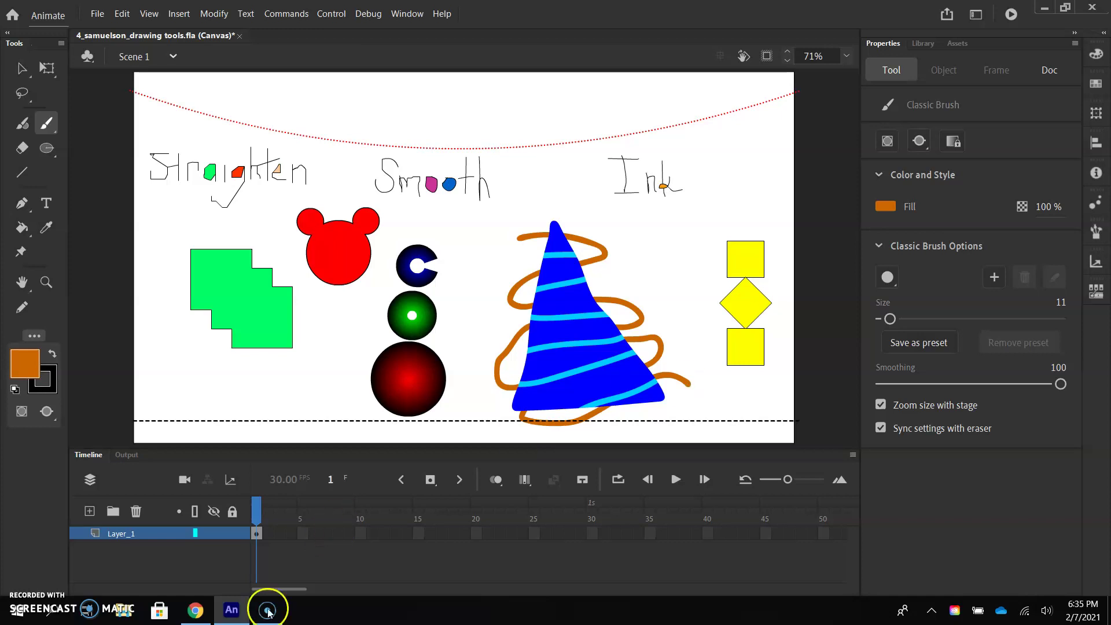
Switch to the PolyStar tool and review its polygon and star styles, number of sides and star point size, keeping the polygon style
click(49, 149)
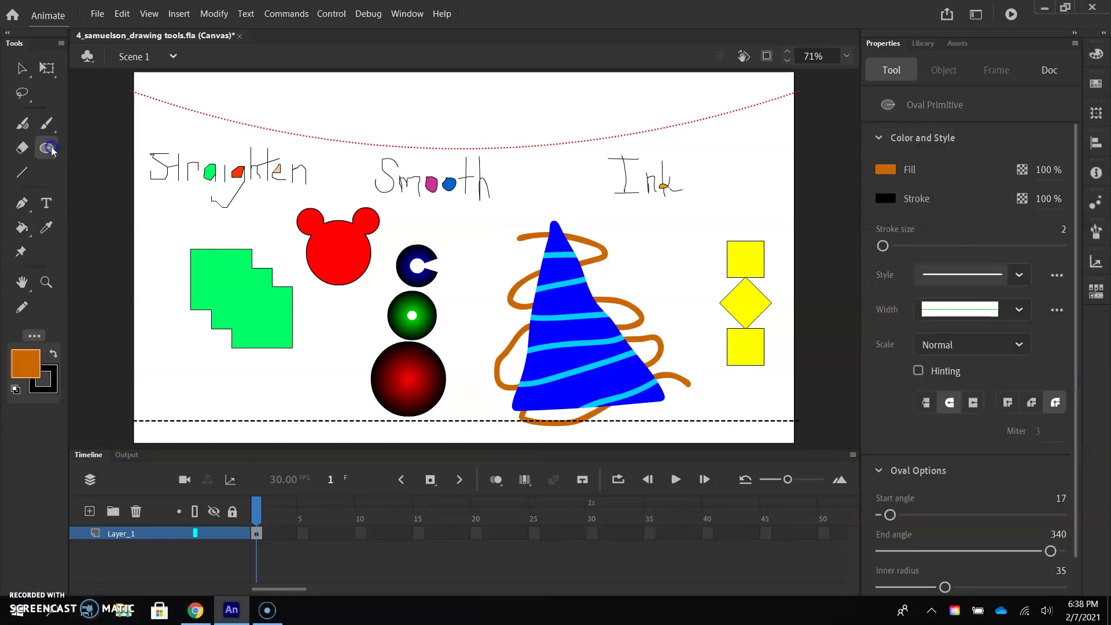
click(50, 150)
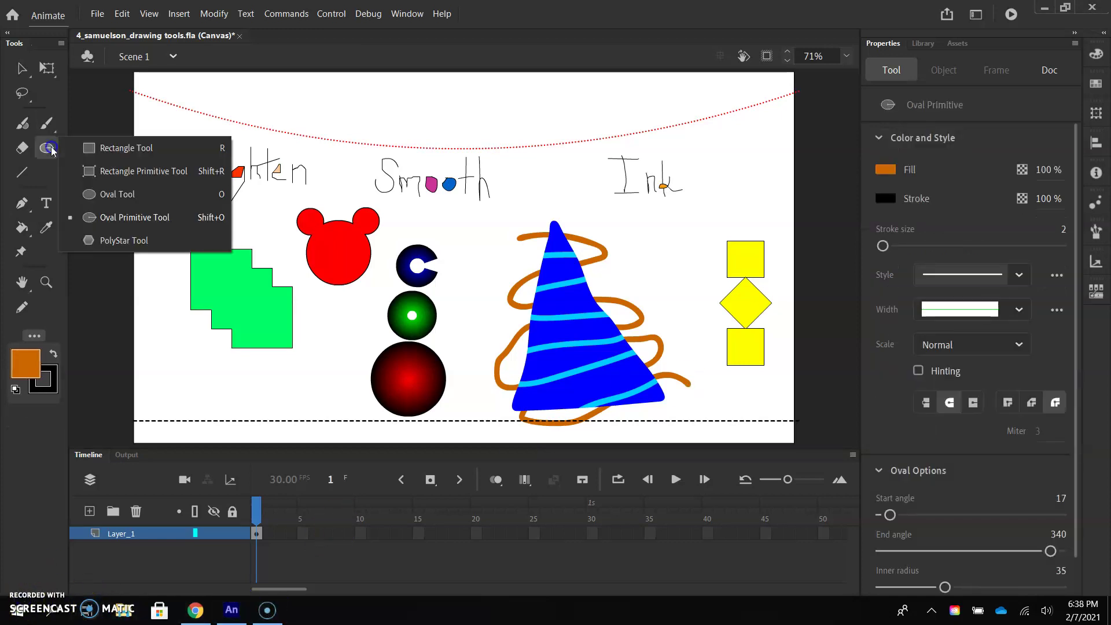
click(99, 240)
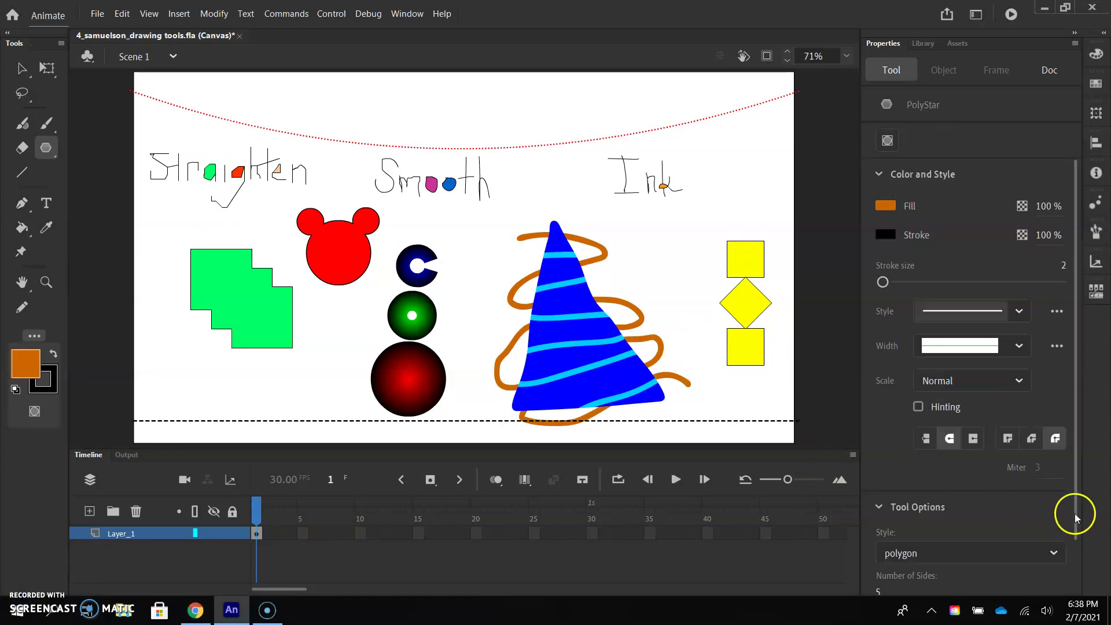
drag(1077, 458, 1063, 558)
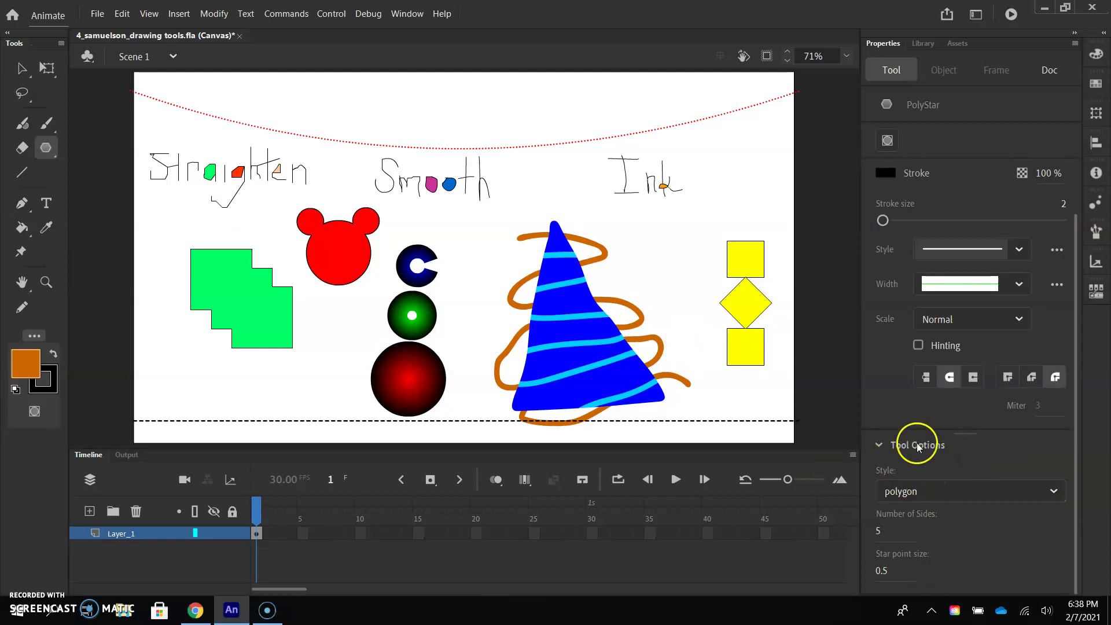
drag(1076, 337, 1076, 266)
drag(1075, 454, 1064, 551)
click(938, 492)
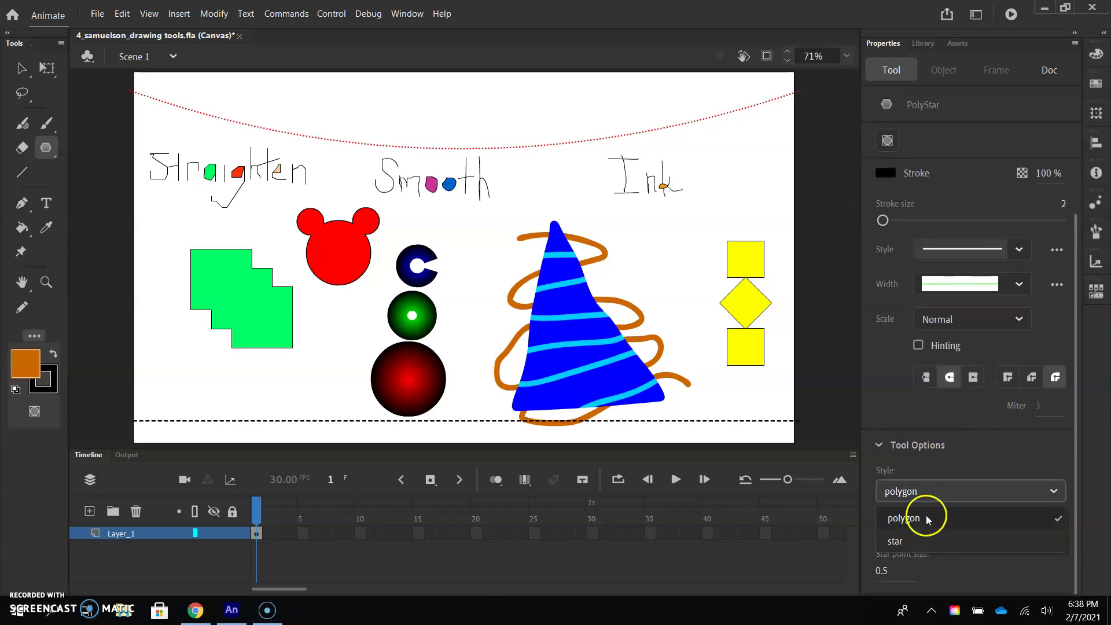
click(987, 462)
click(892, 531)
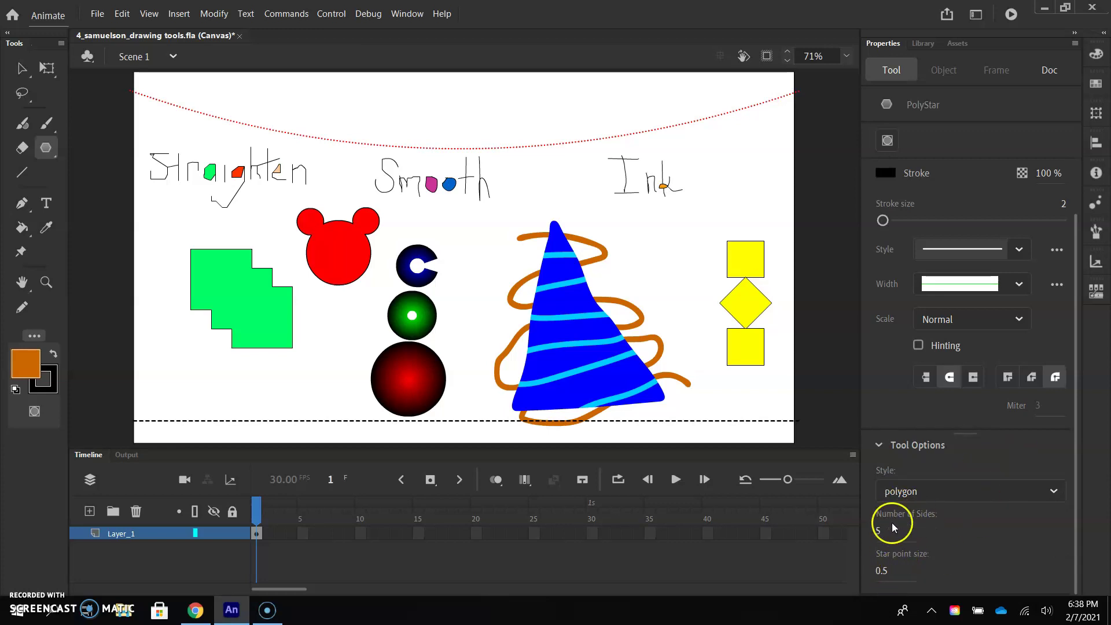
drag(1076, 324, 1078, 265)
Set the fill to pink #FF0099 and draw a pentagon about 68 px wide above the dotted red curve, over the Mickey-shaped red circles
click(890, 208)
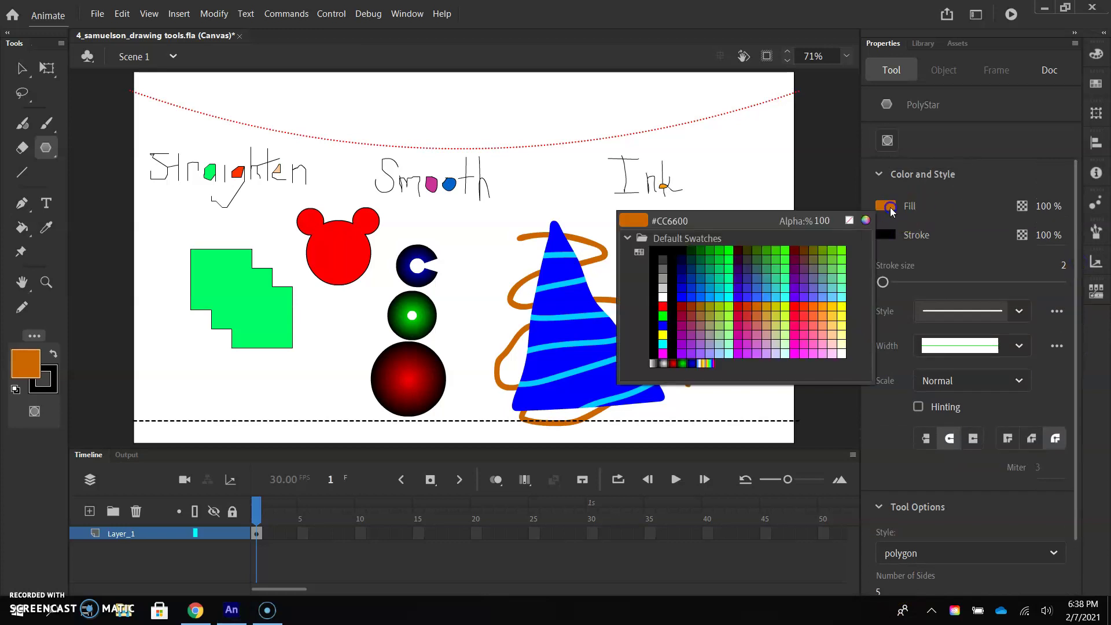
click(798, 335)
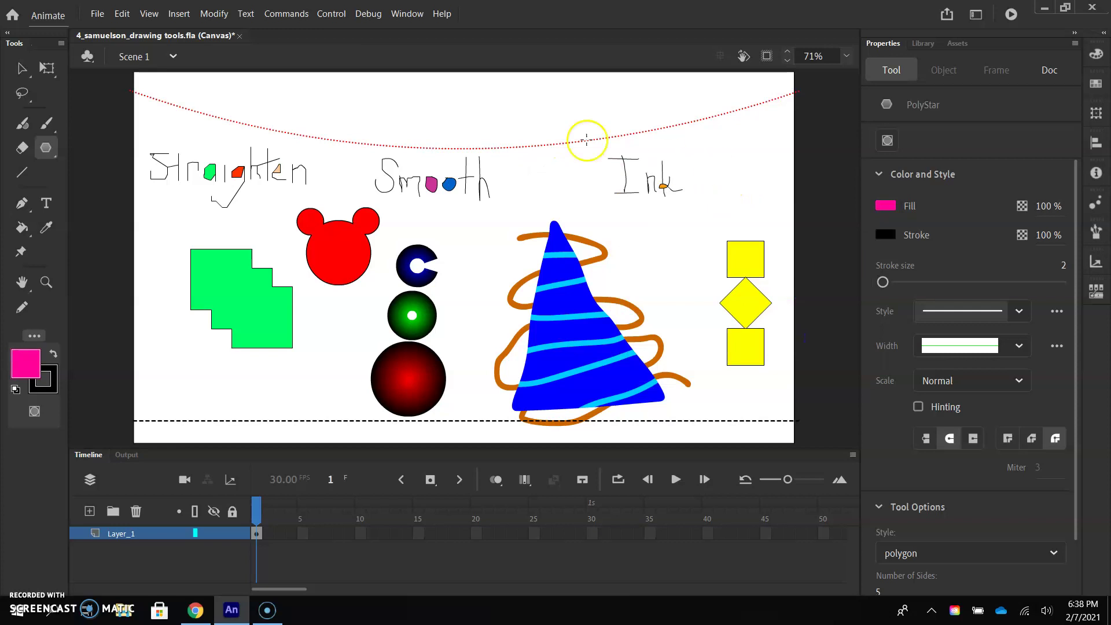
drag(368, 98, 375, 114)
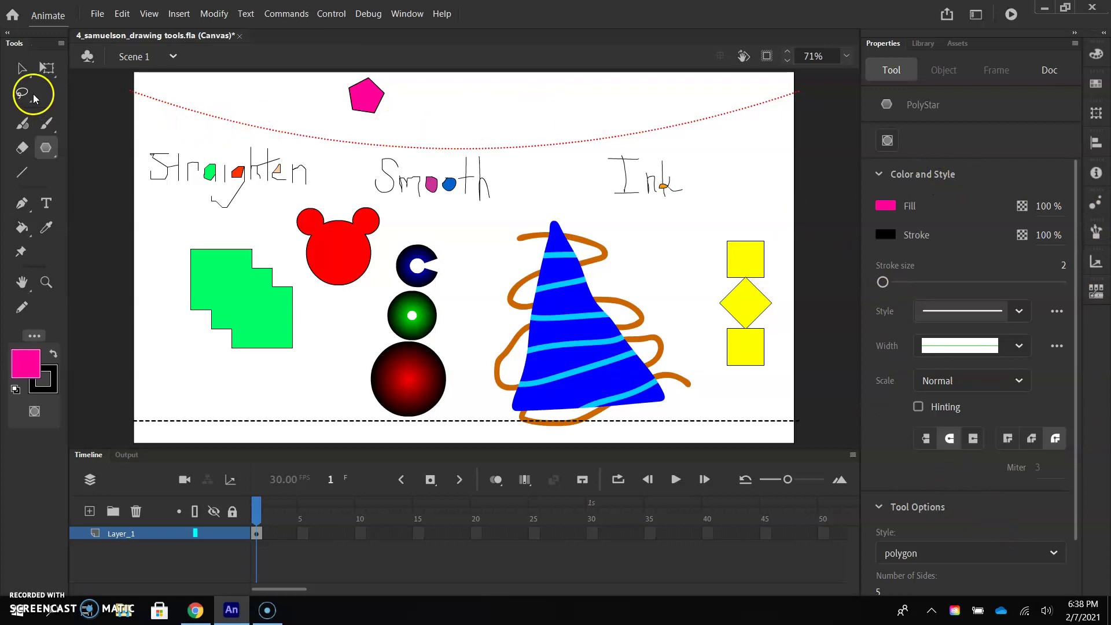
Select the pink pentagon and combine its fill and stroke into a single drawing object
click(22, 68)
click(373, 91)
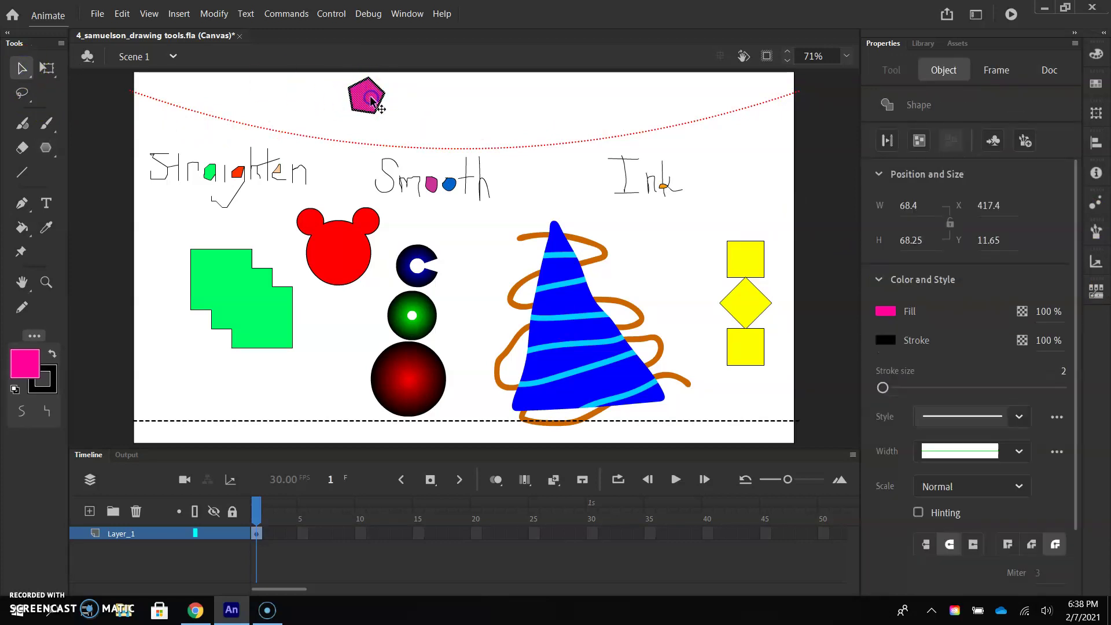
click(214, 13)
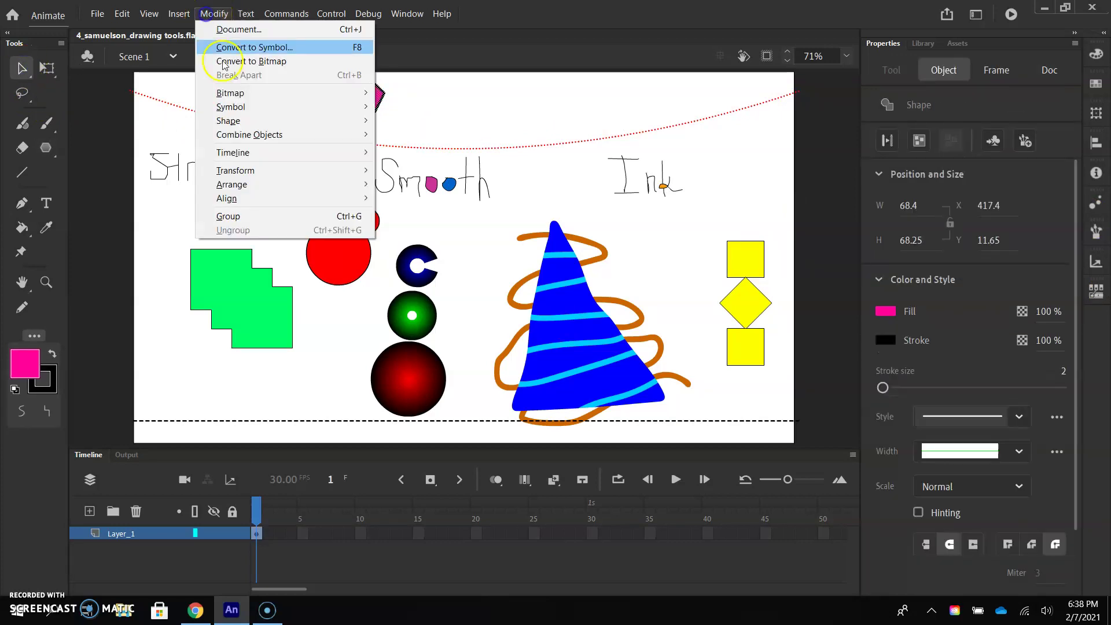
mouse_move(312, 140)
click(405, 152)
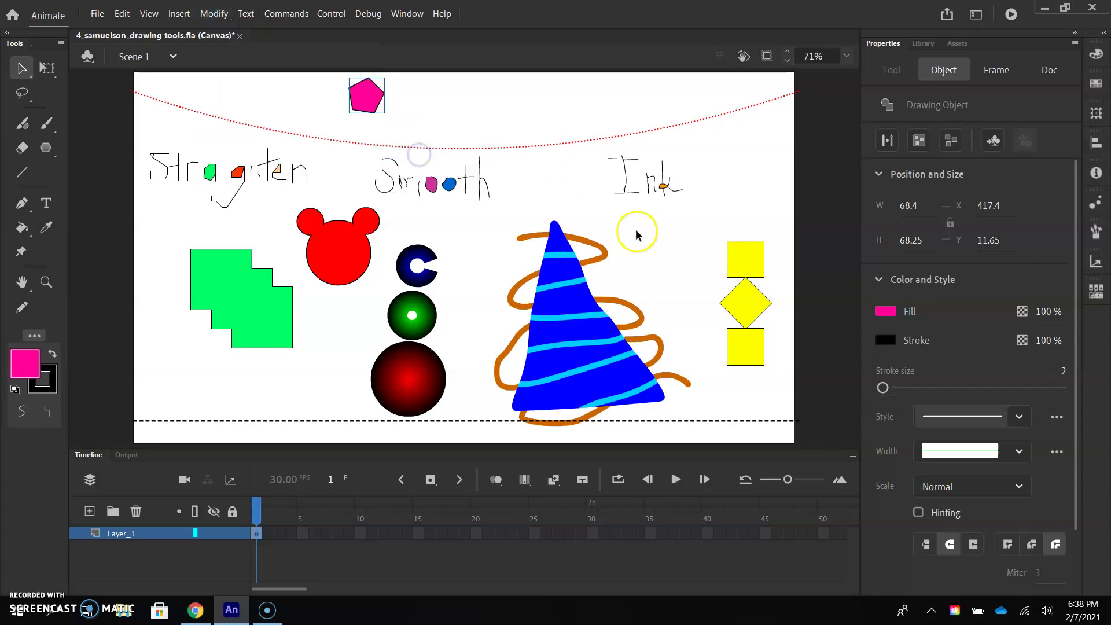
click(45, 148)
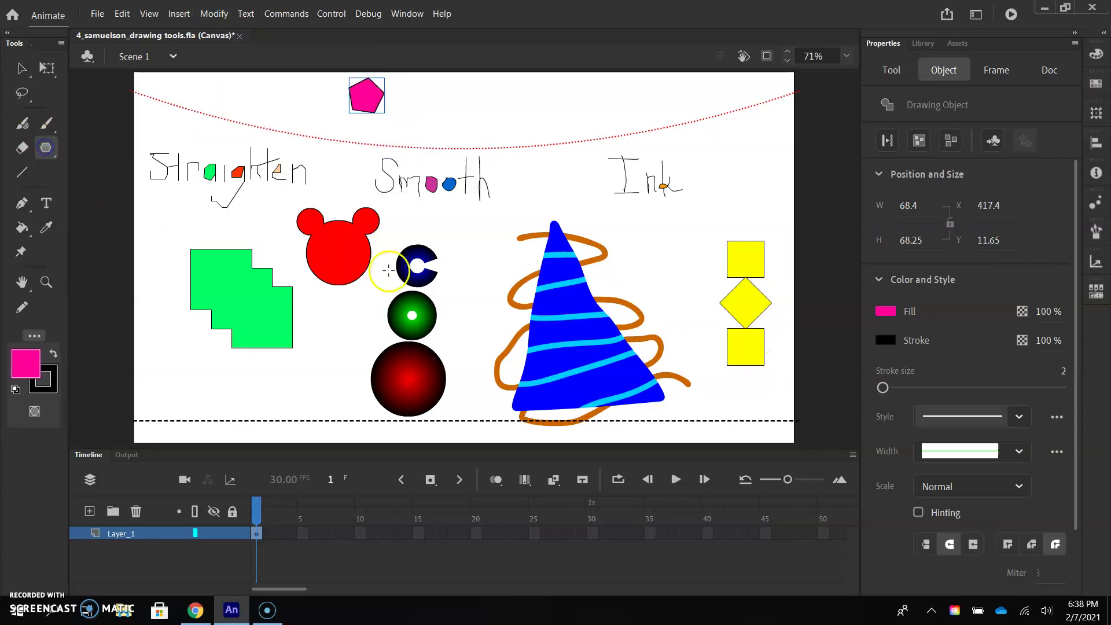
click(886, 310)
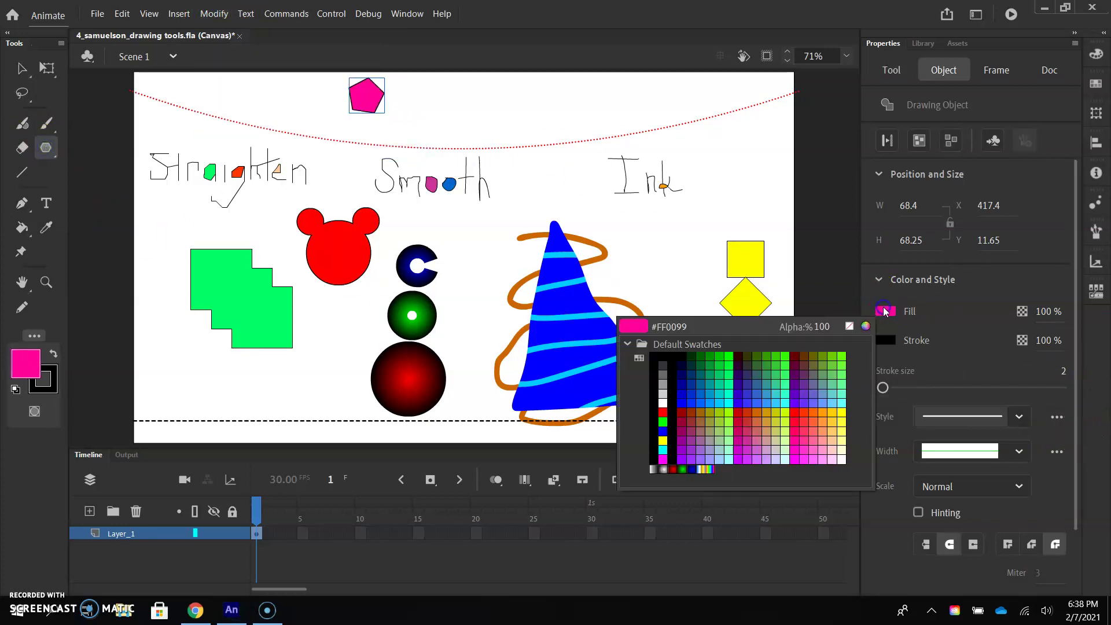
click(664, 440)
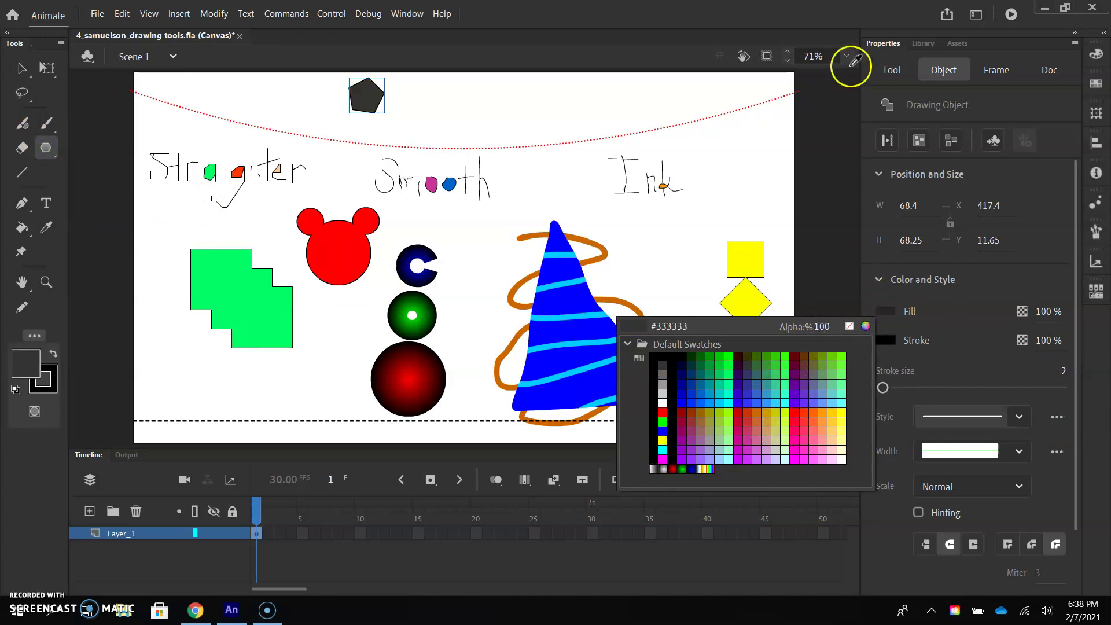
click(568, 5)
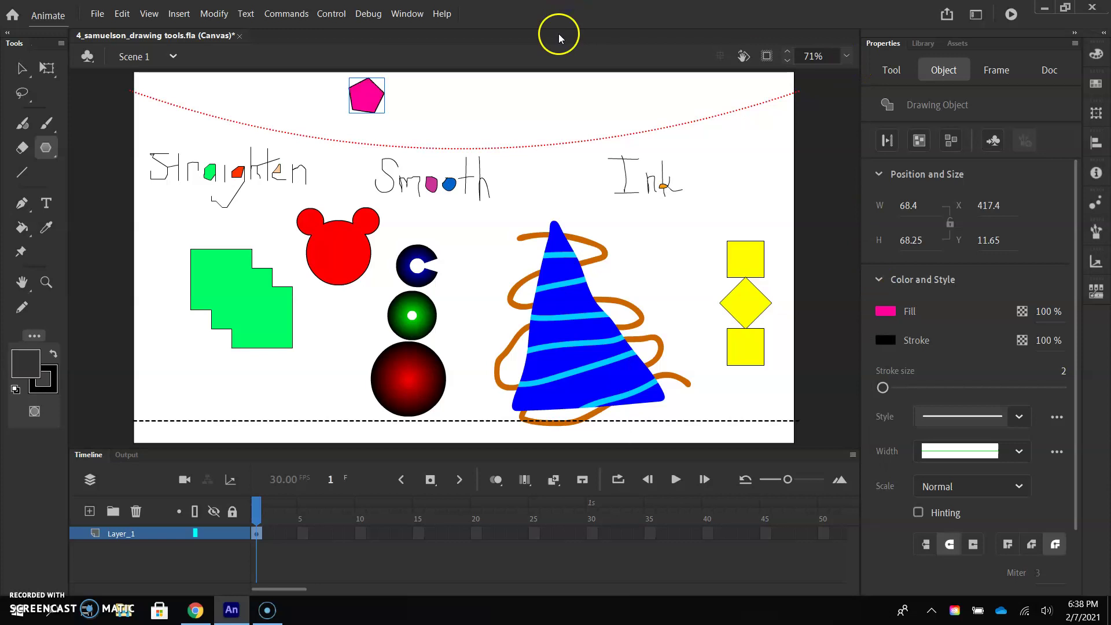
Deselect the pink pentagon
click(22, 69)
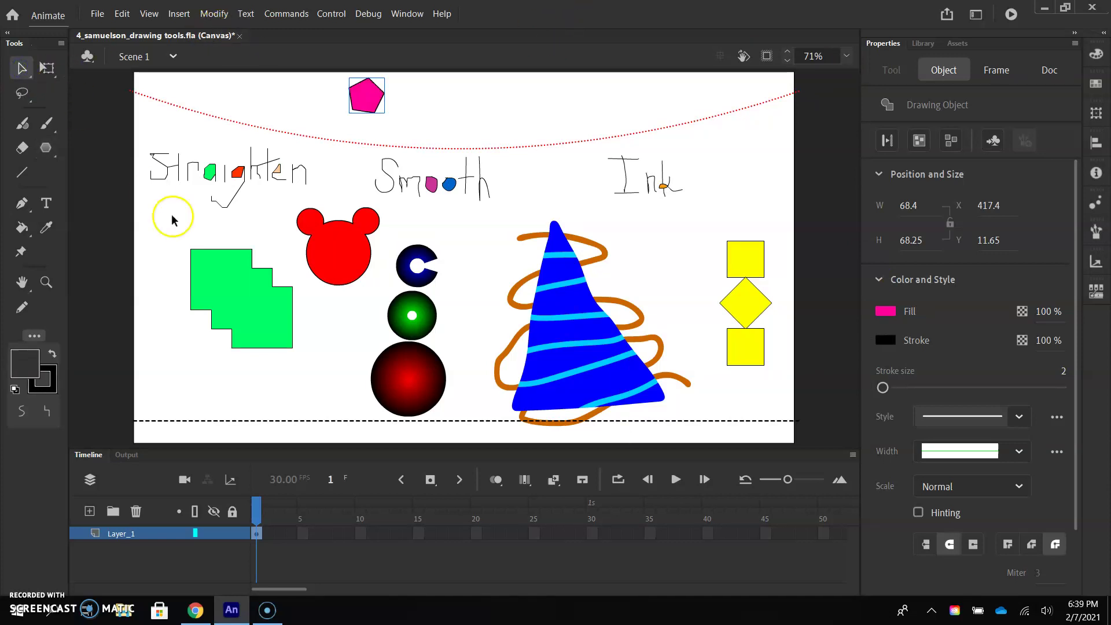
click(449, 124)
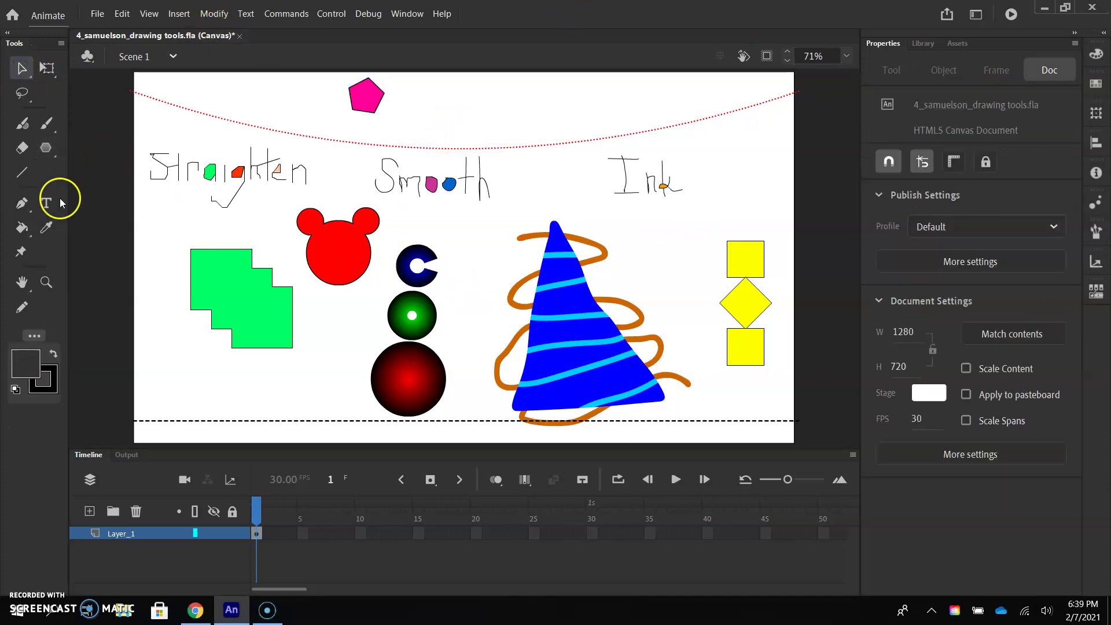
Activate the PolyStar tool and set its fill to yellow, keeping the black stroke
click(46, 148)
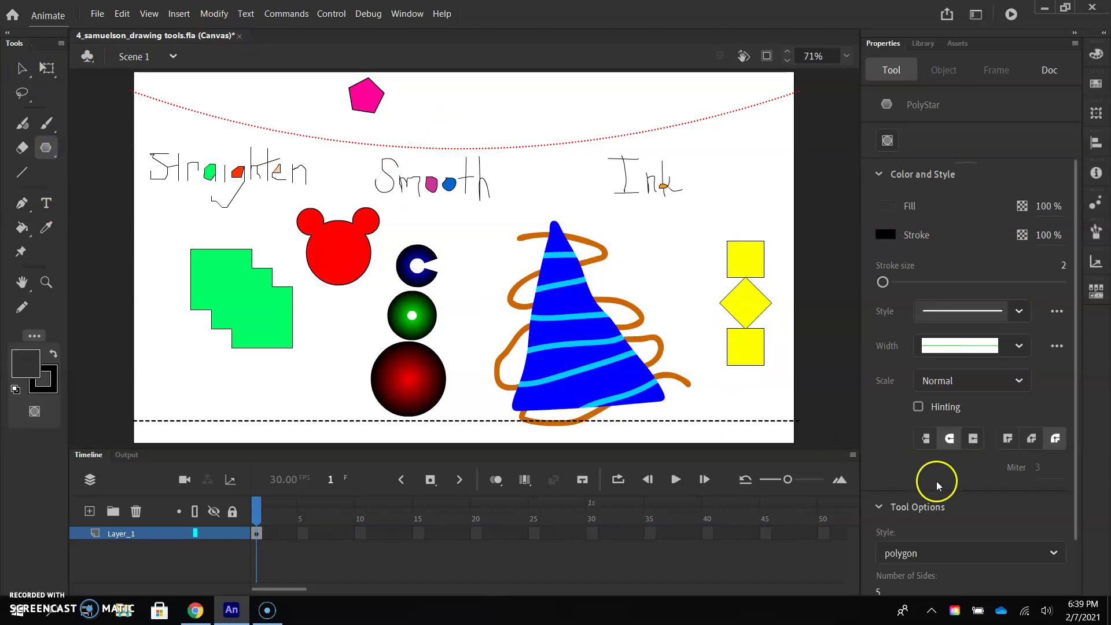
click(887, 207)
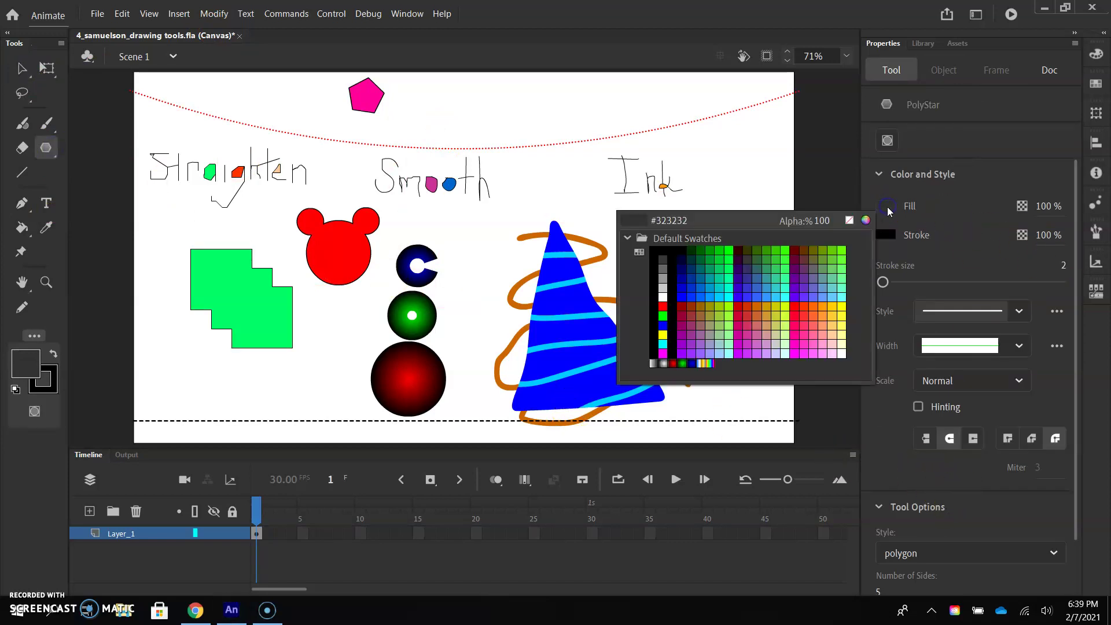
click(663, 335)
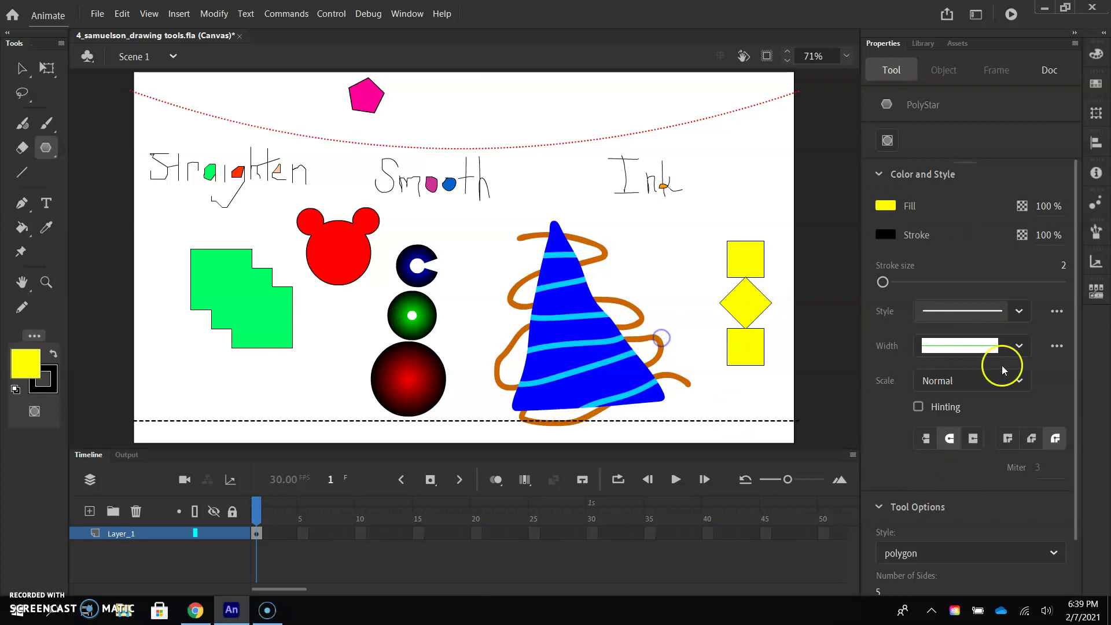
Set the PolyStar style to star with 10 sides and draw a star about 141 px wide beside the pink pentagon
scroll(943, 525, down, 2)
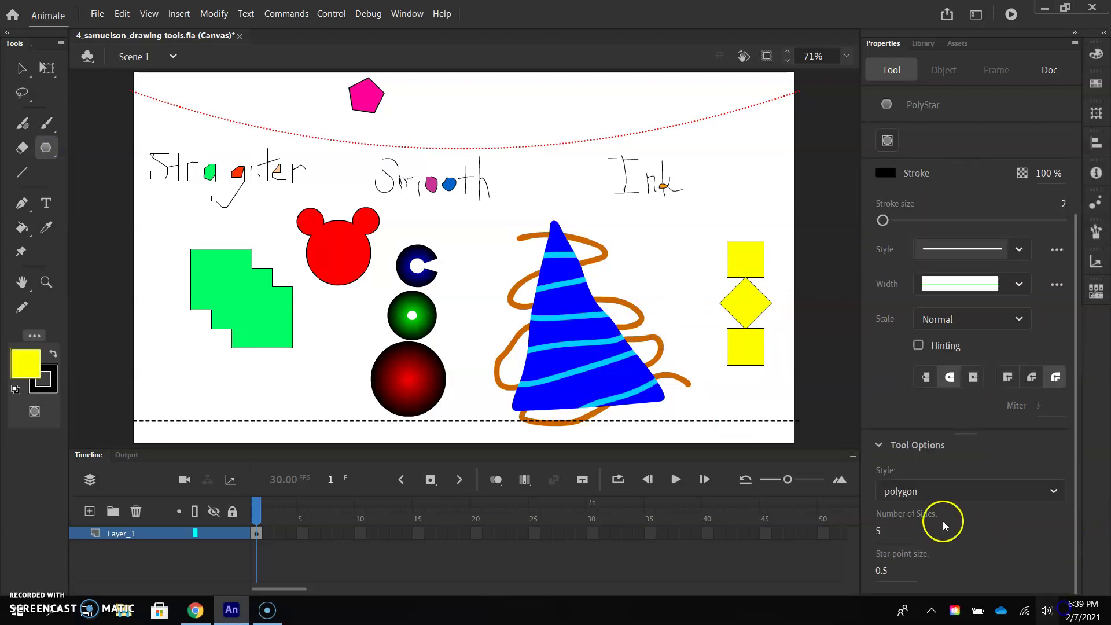
click(902, 492)
click(902, 535)
click(894, 572)
click(889, 529)
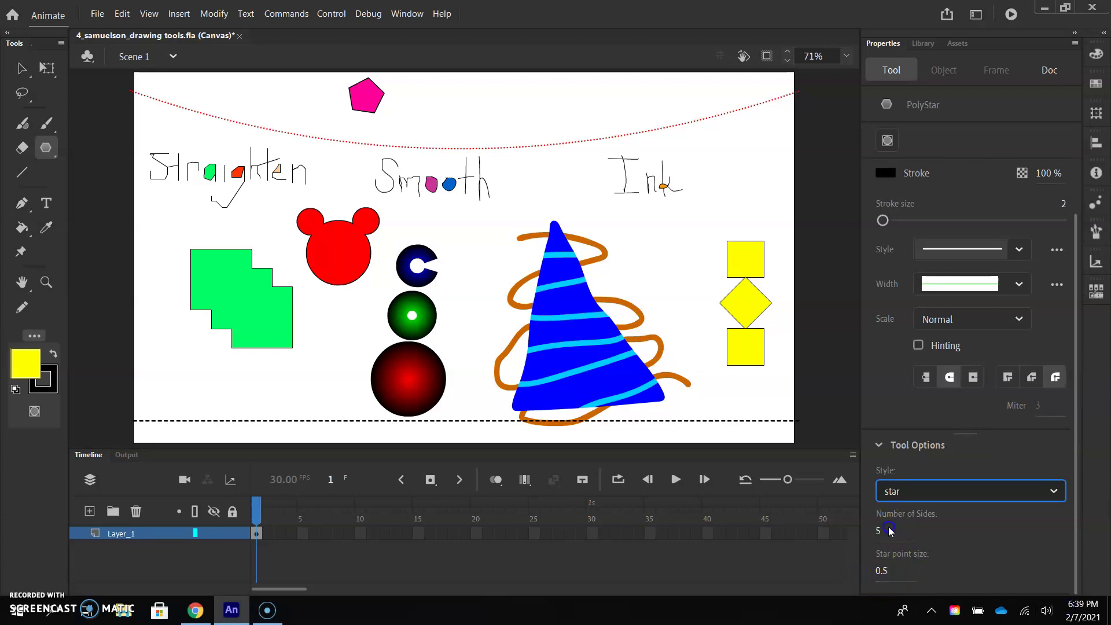
click(878, 531)
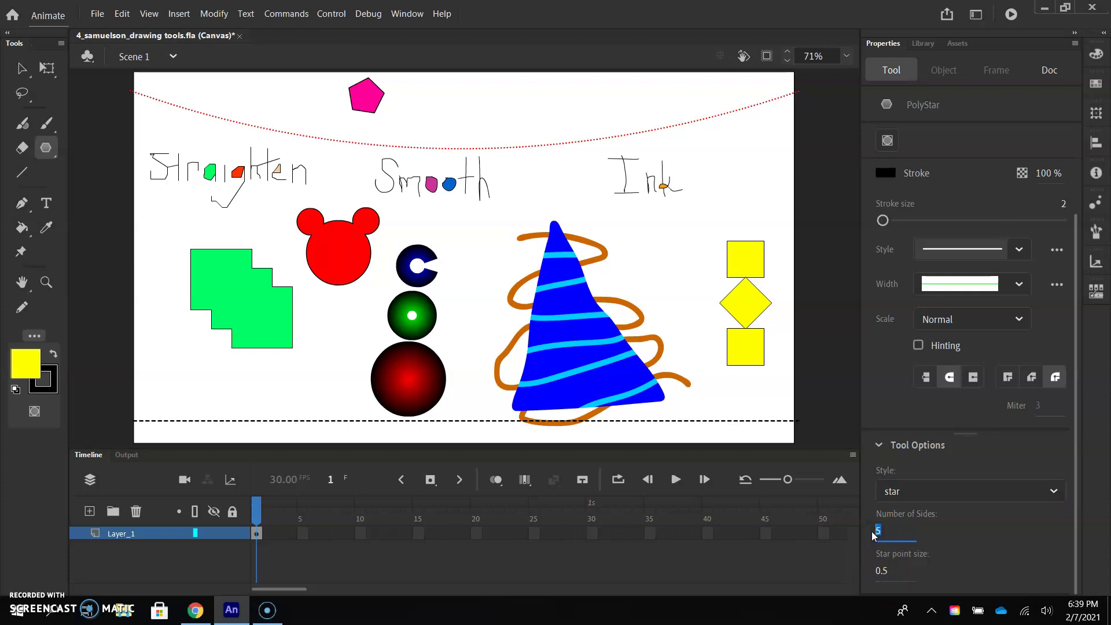
drag(493, 101, 516, 127)
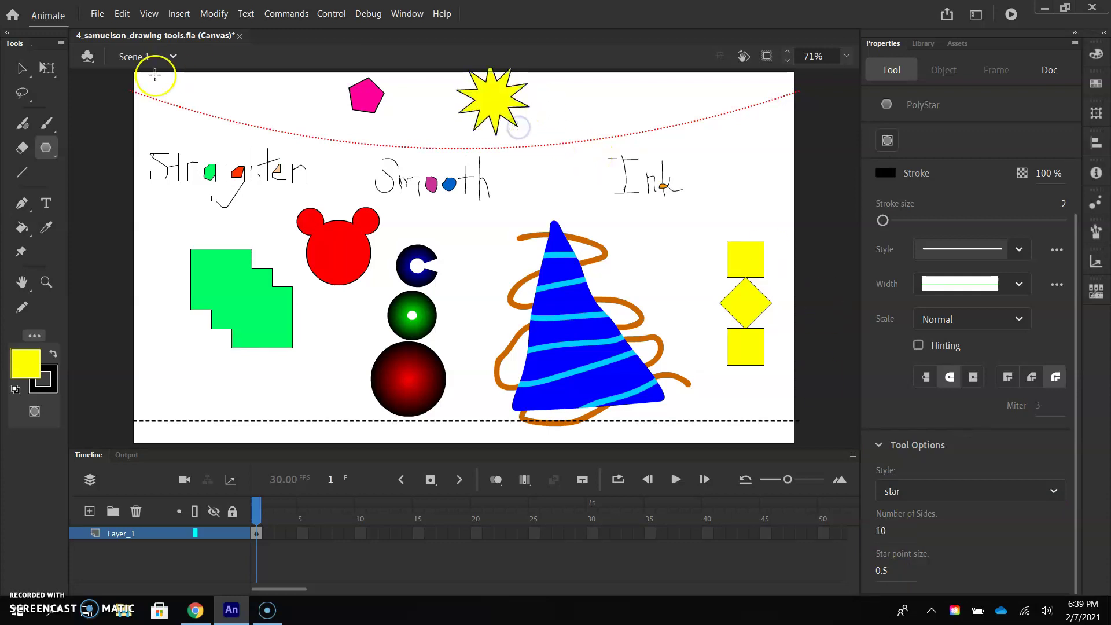
Select the yellow star's fill and stroke and move it down about 25 px, fully onto the stage
click(20, 68)
double_click(489, 97)
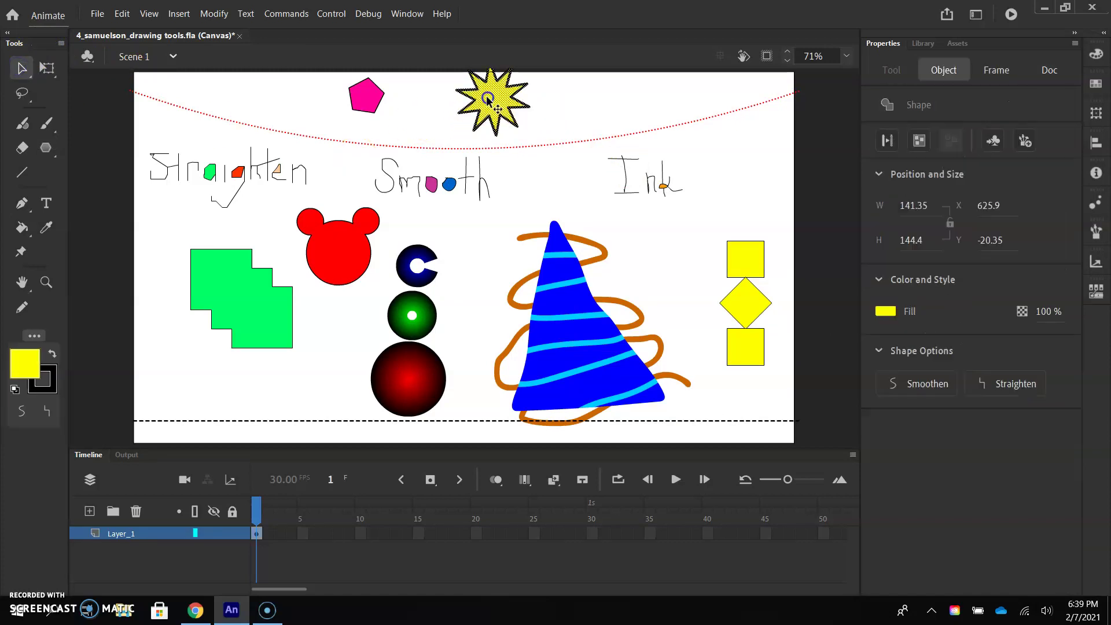
drag(490, 97, 489, 104)
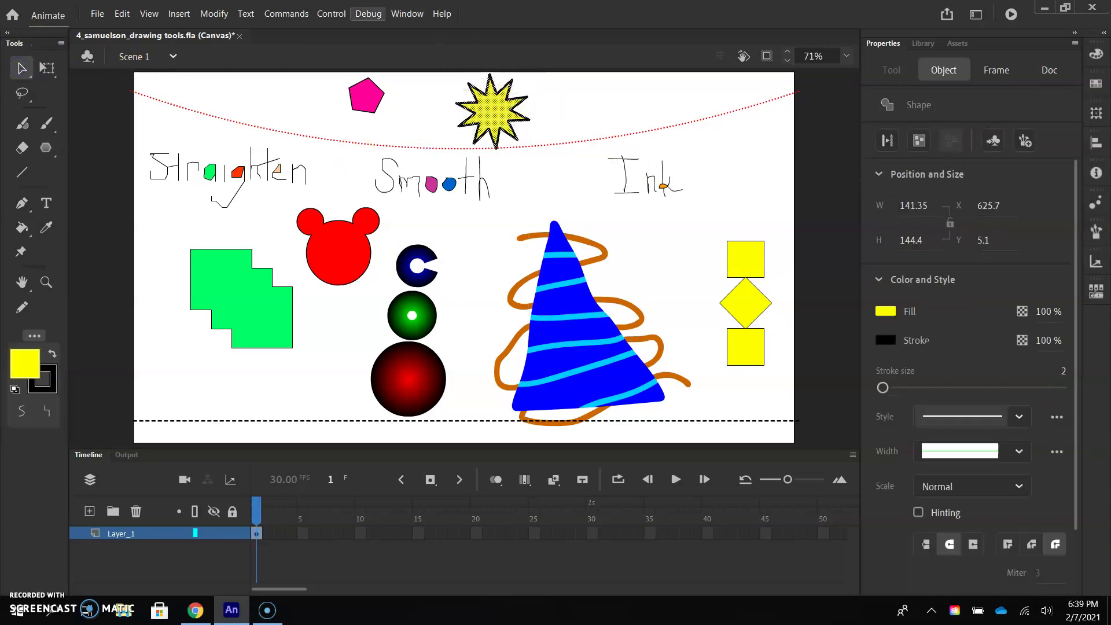
Union the yellow star's fill and stroke into a single drawing object and deselect it
click(202, 15)
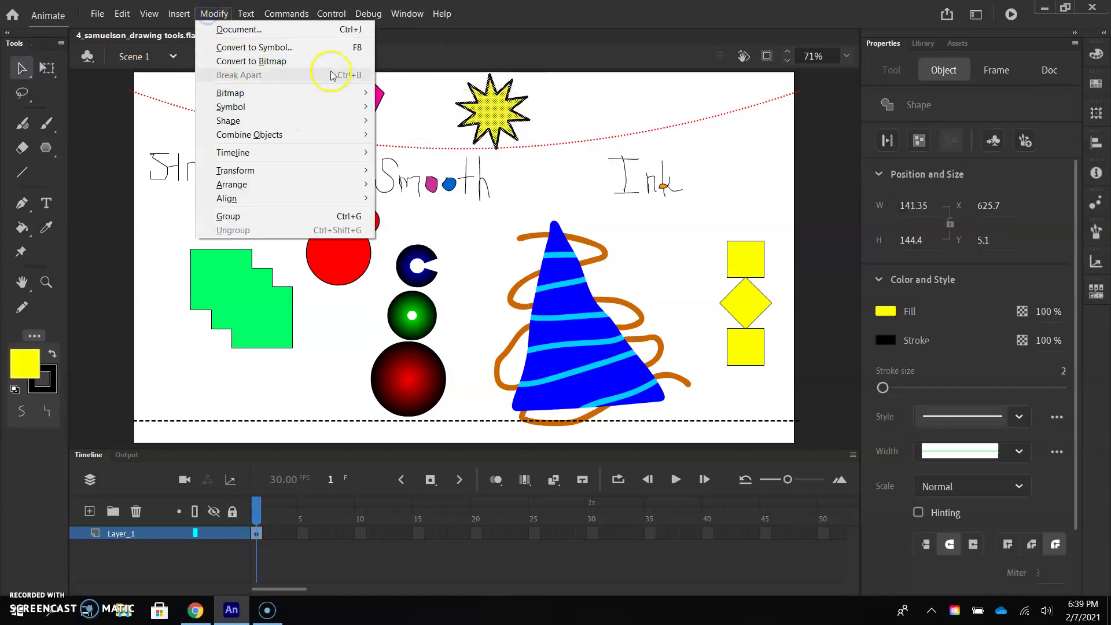
mouse_move(358, 145)
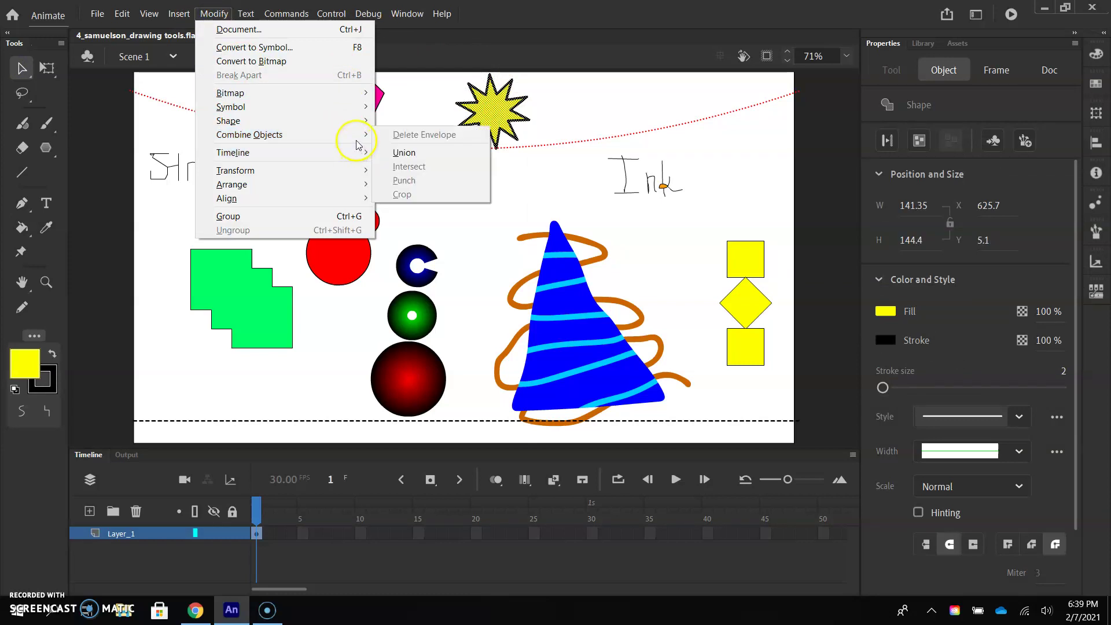
click(406, 153)
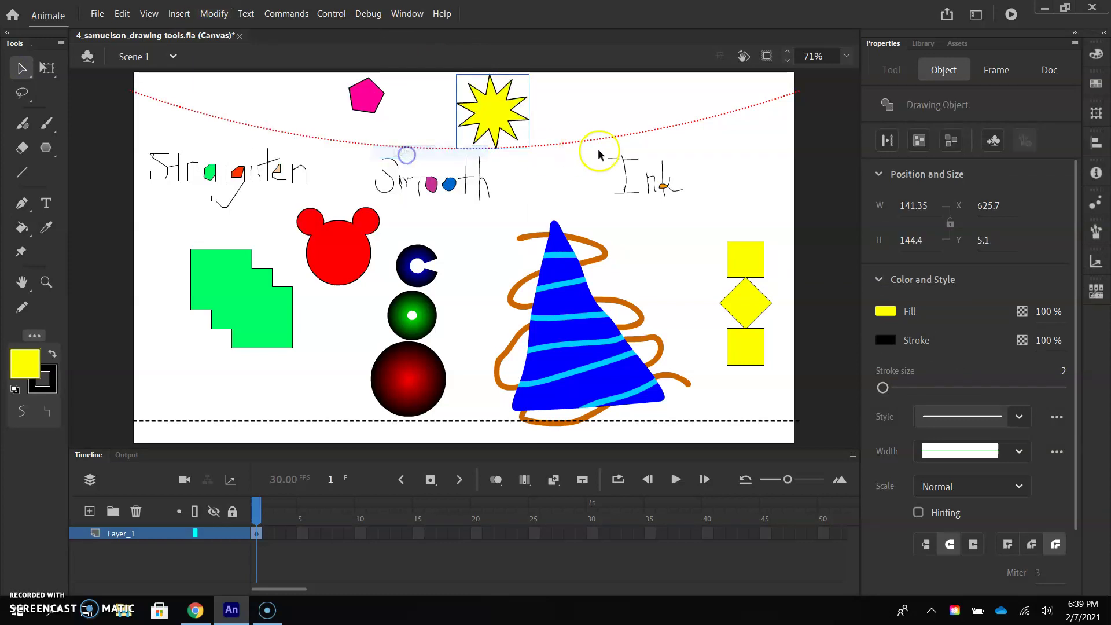
click(602, 91)
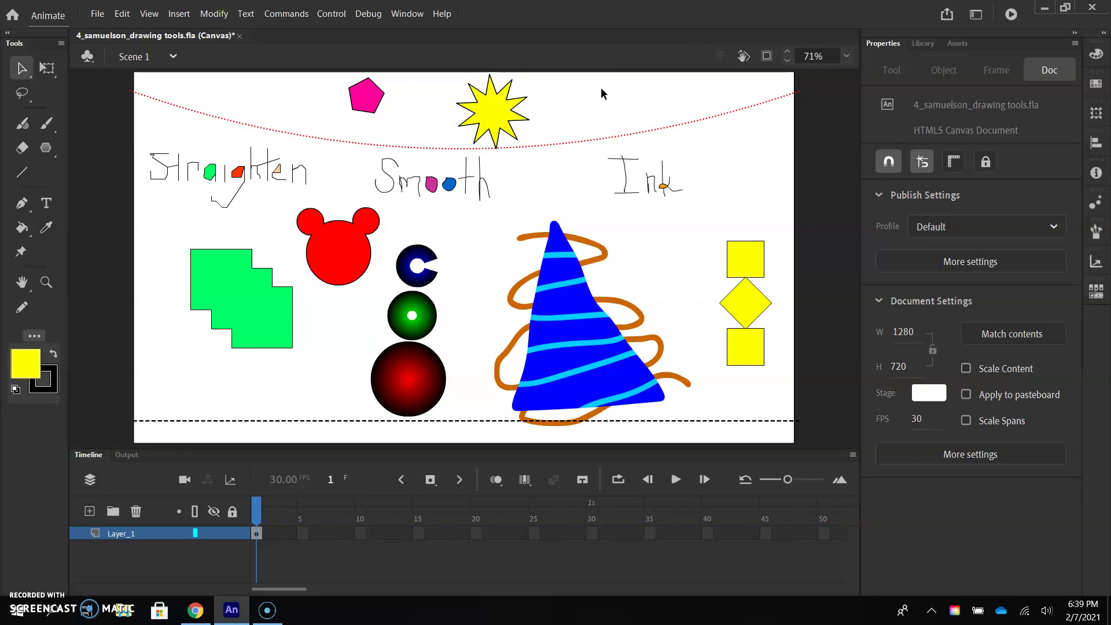
Save the document and open the Export Image settings, moving the dialog so all its options are accessible
click(118, 9)
click(100, 10)
click(96, 14)
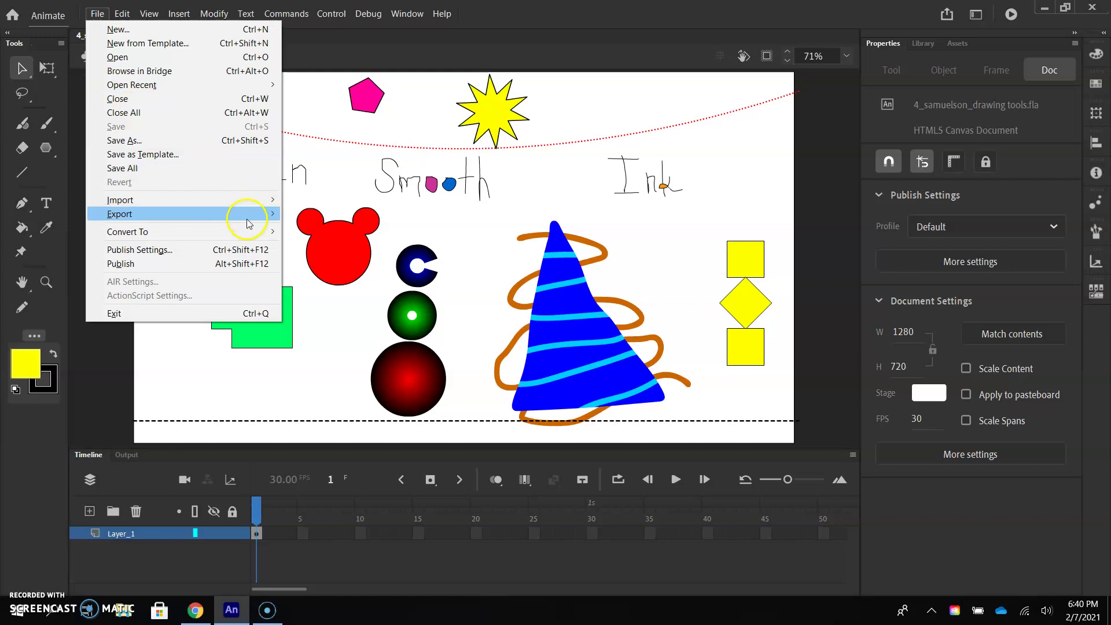
mouse_move(258, 217)
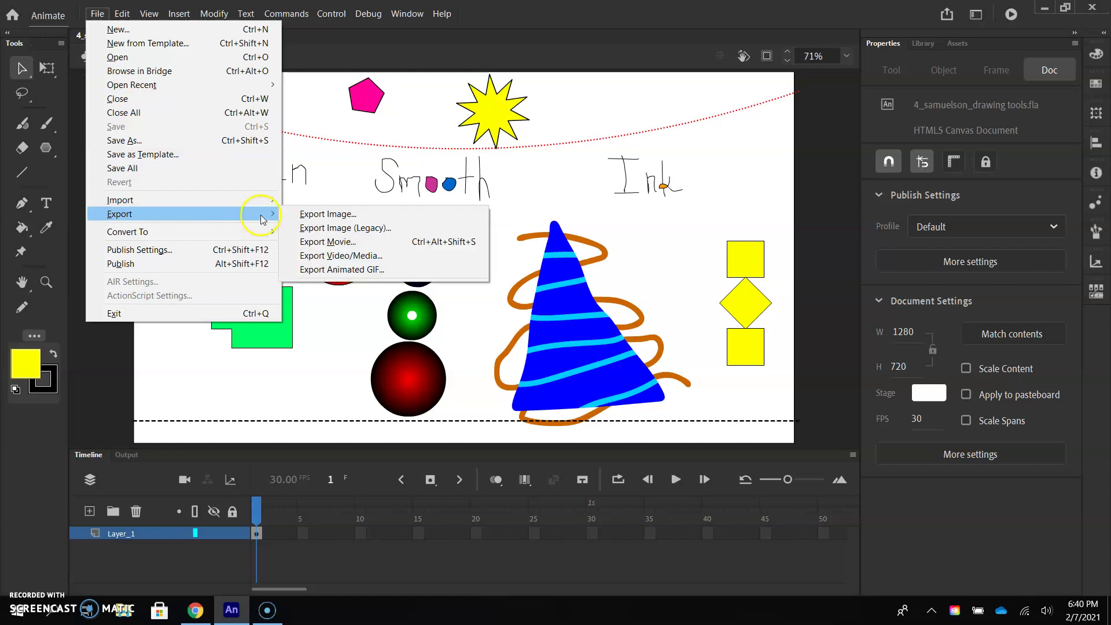
click(324, 217)
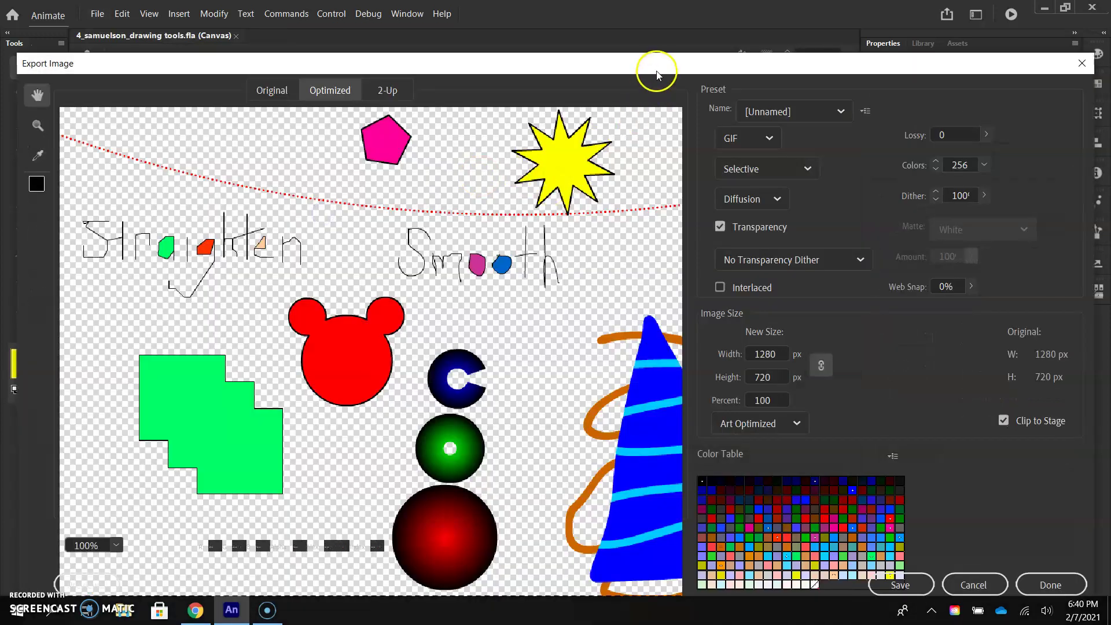
drag(860, 67, 861, 36)
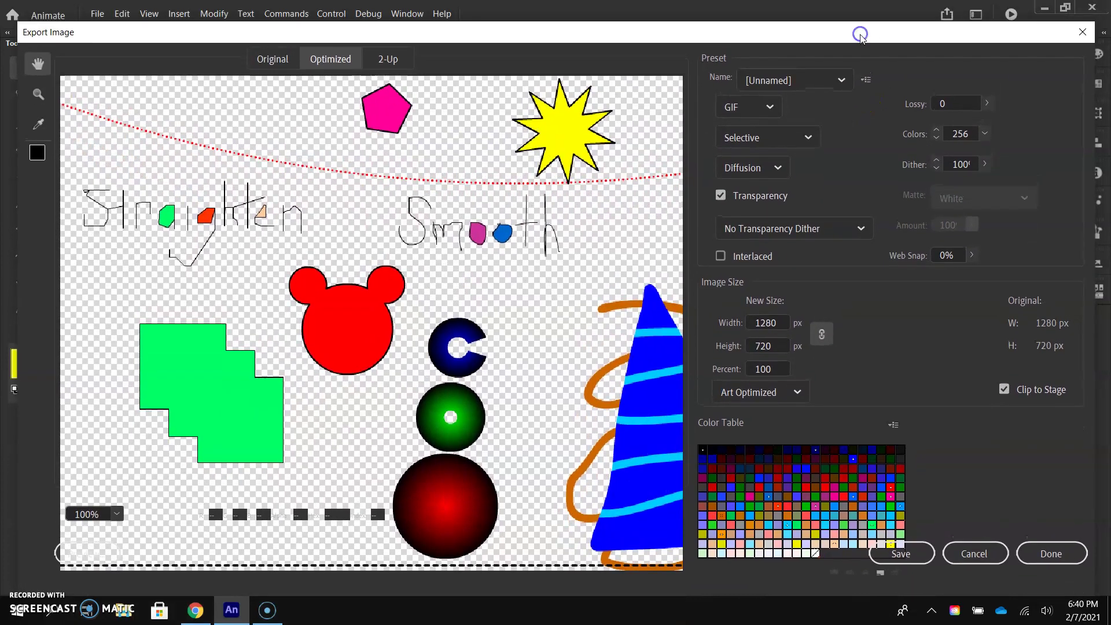
Preview the image export as JPEG, and set the export format to PNG-24
click(768, 109)
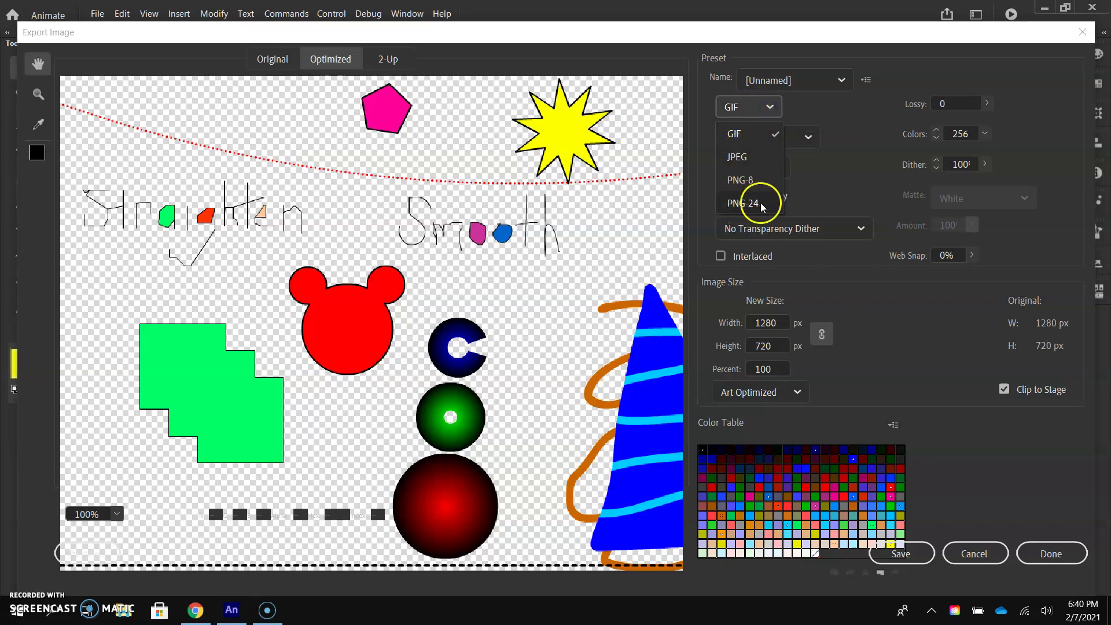
click(749, 157)
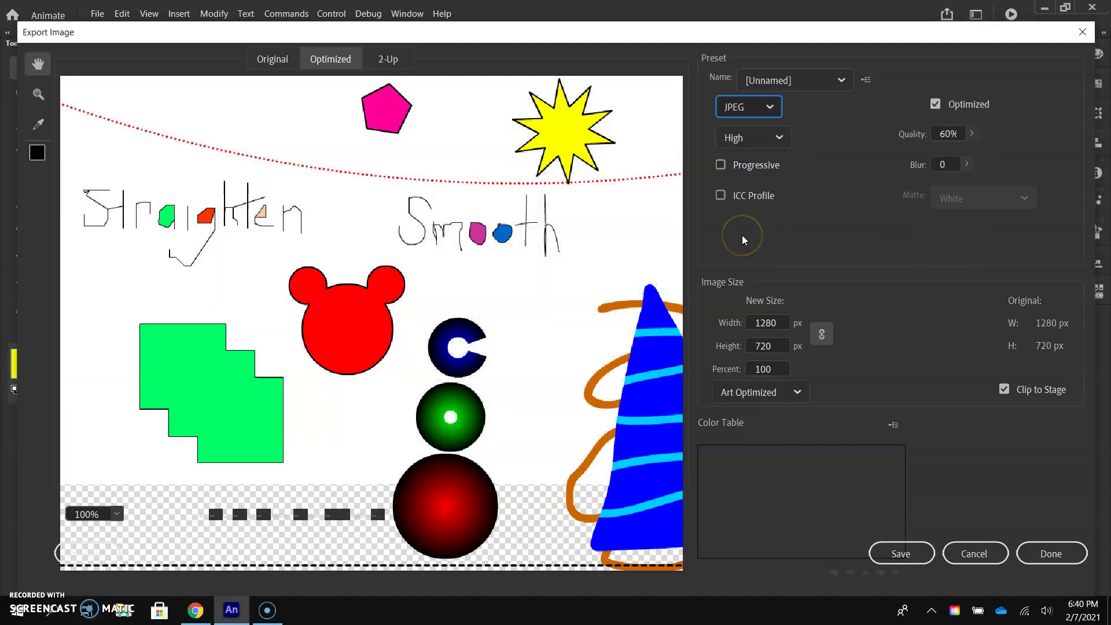
click(770, 108)
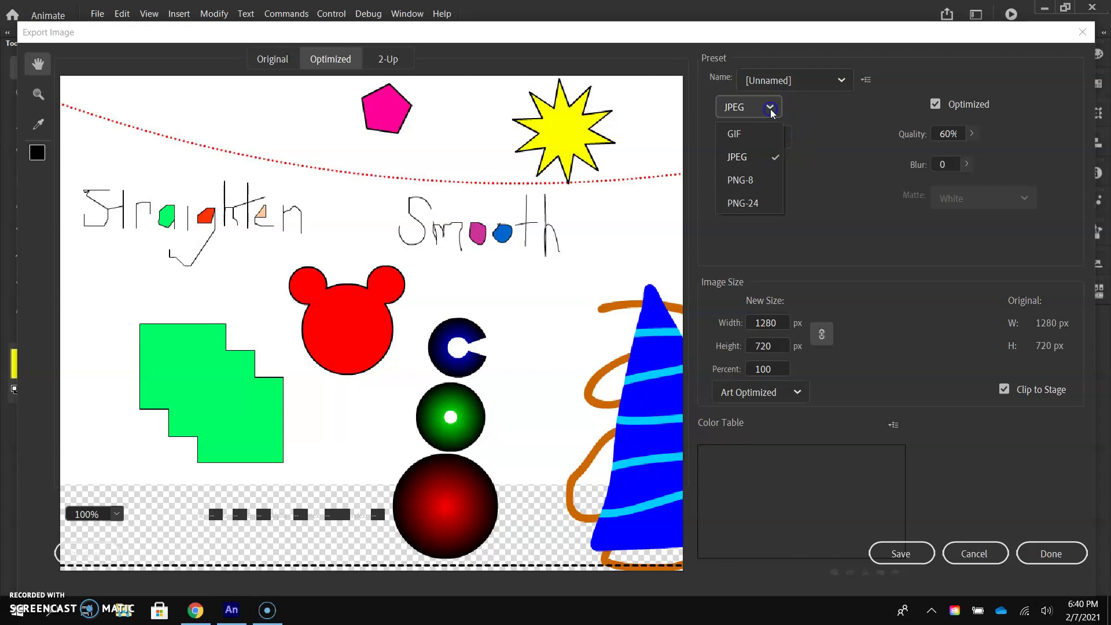
click(753, 205)
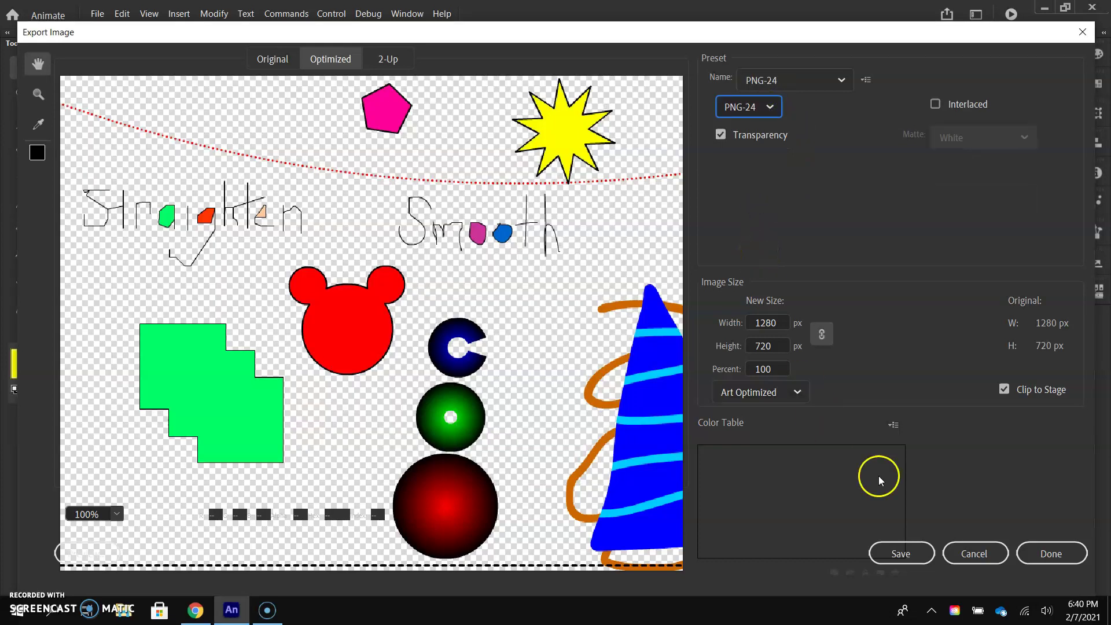
Save the exported PNG image under the suggested file name in the Animate folder
click(900, 553)
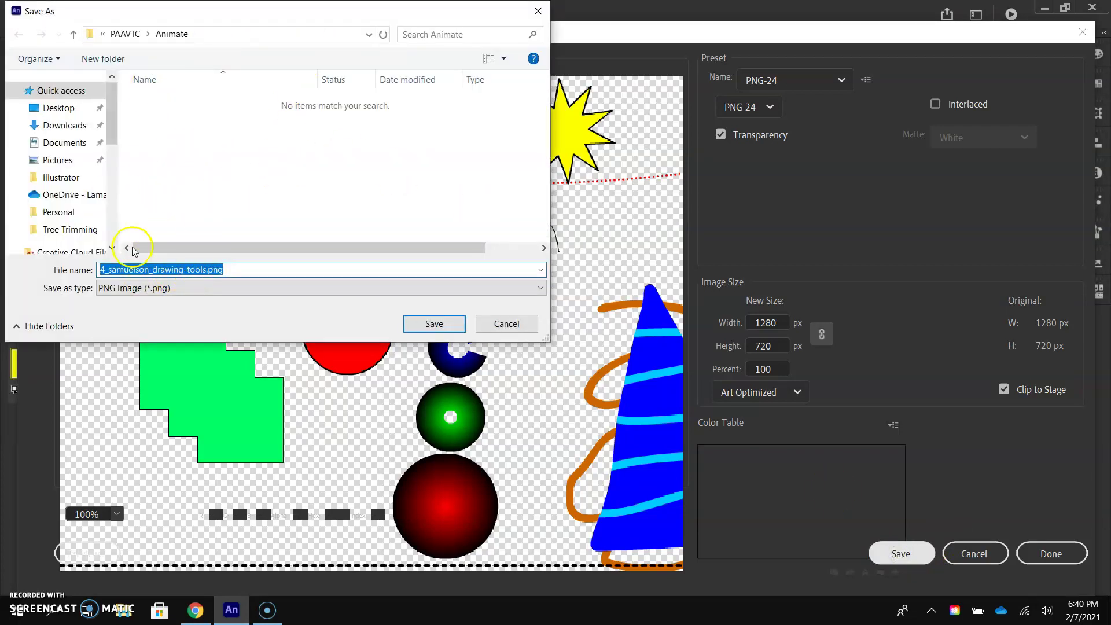
drag(310, 14, 345, 111)
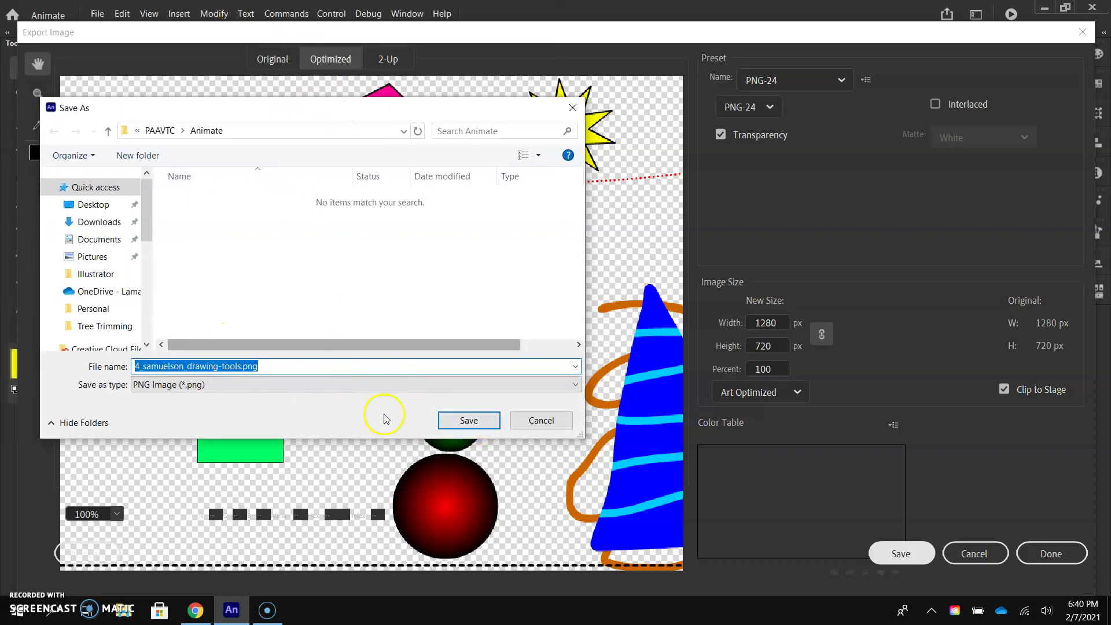
click(463, 423)
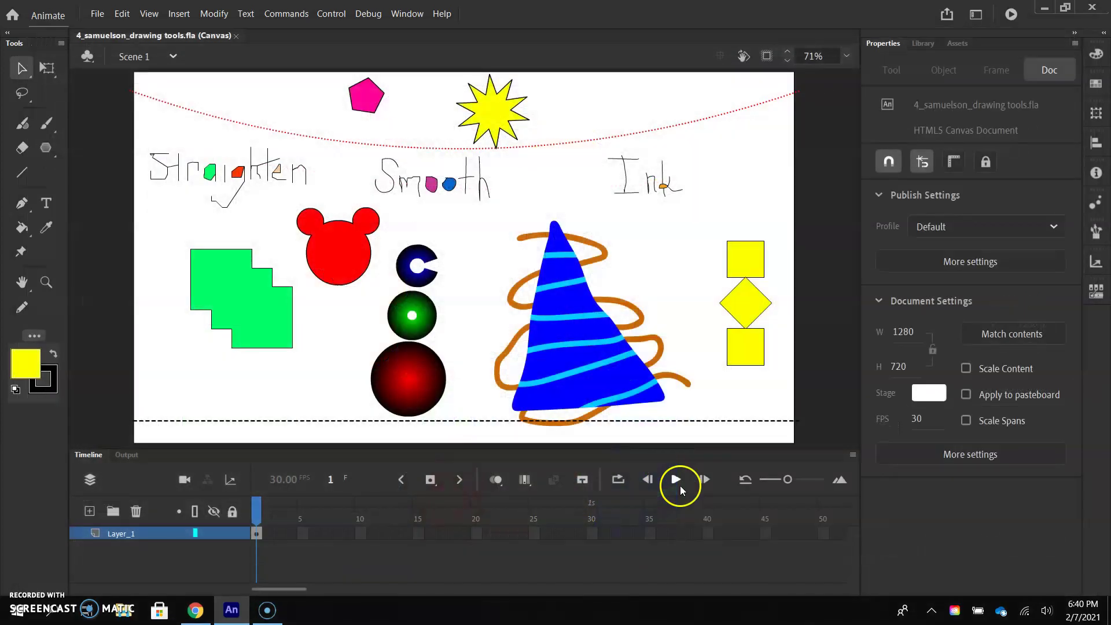